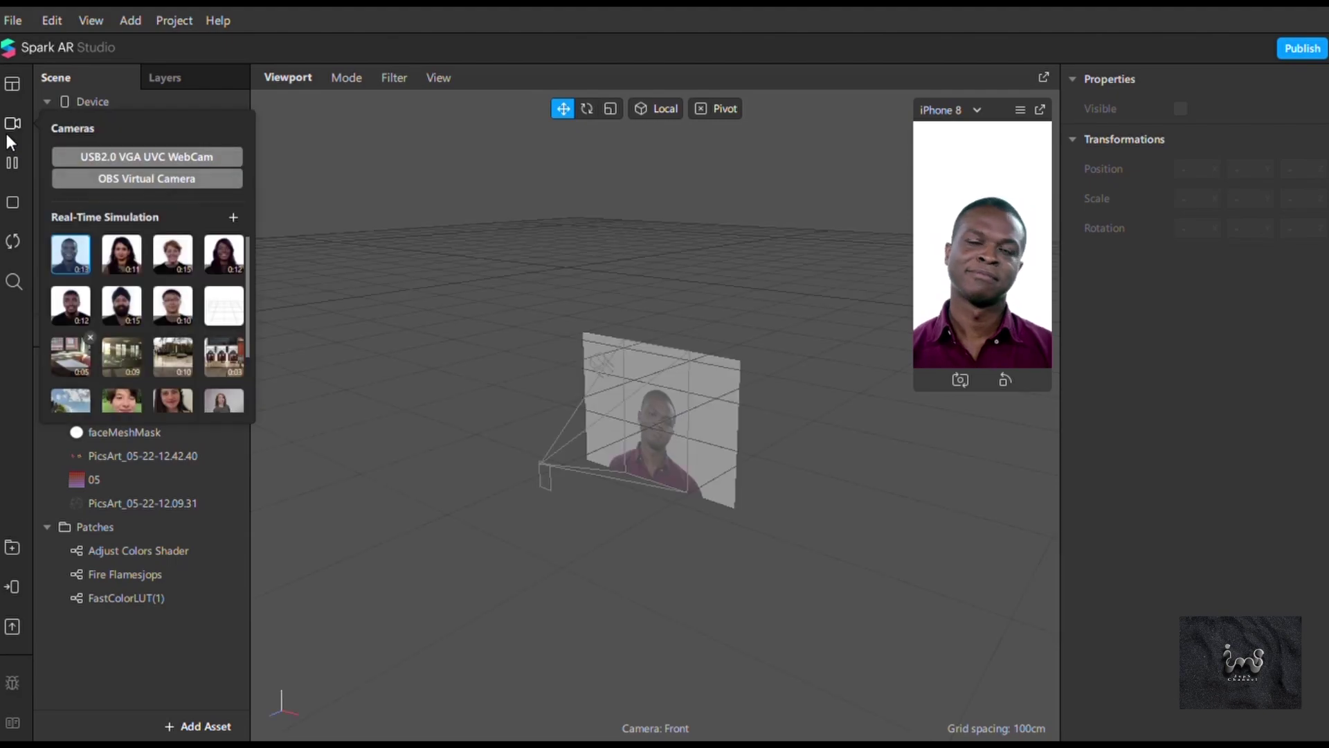
Step: Switch the real-time simulation preview to the video of the short-haired person outdoors on grass
click(133, 405)
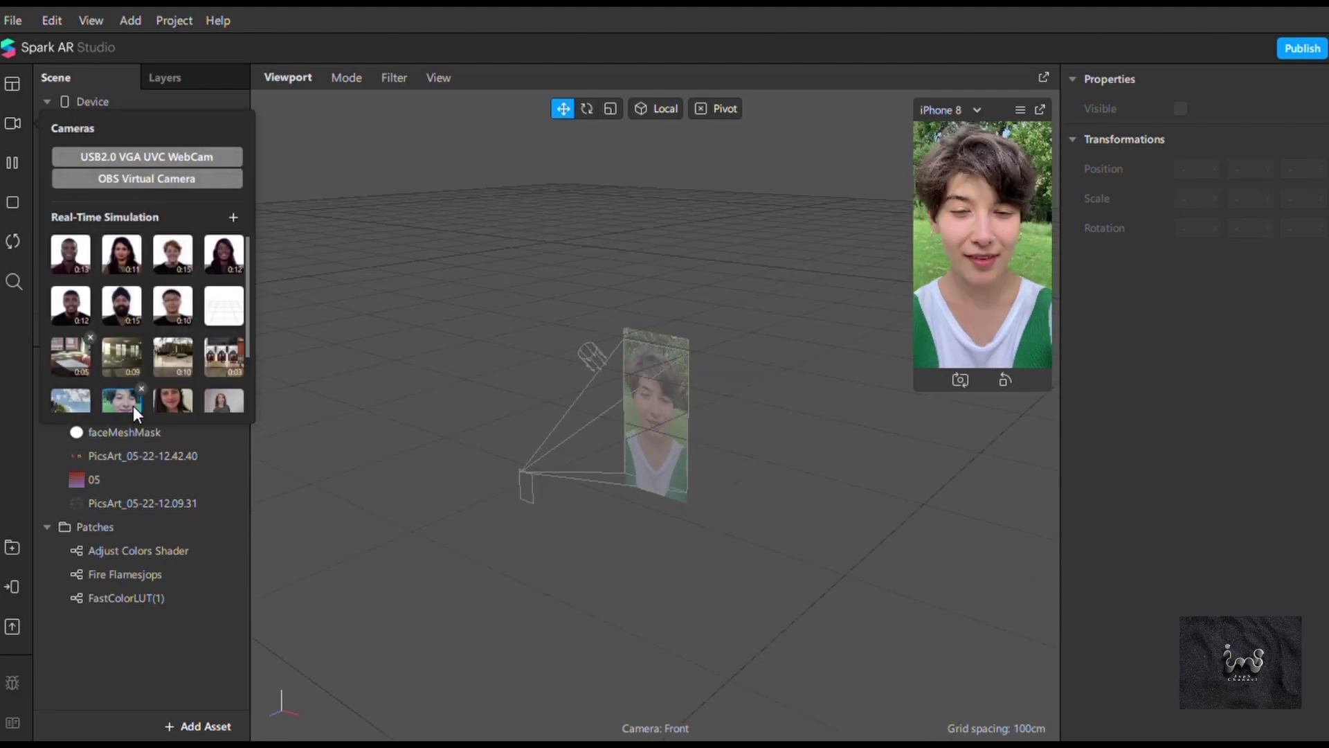
click(600, 191)
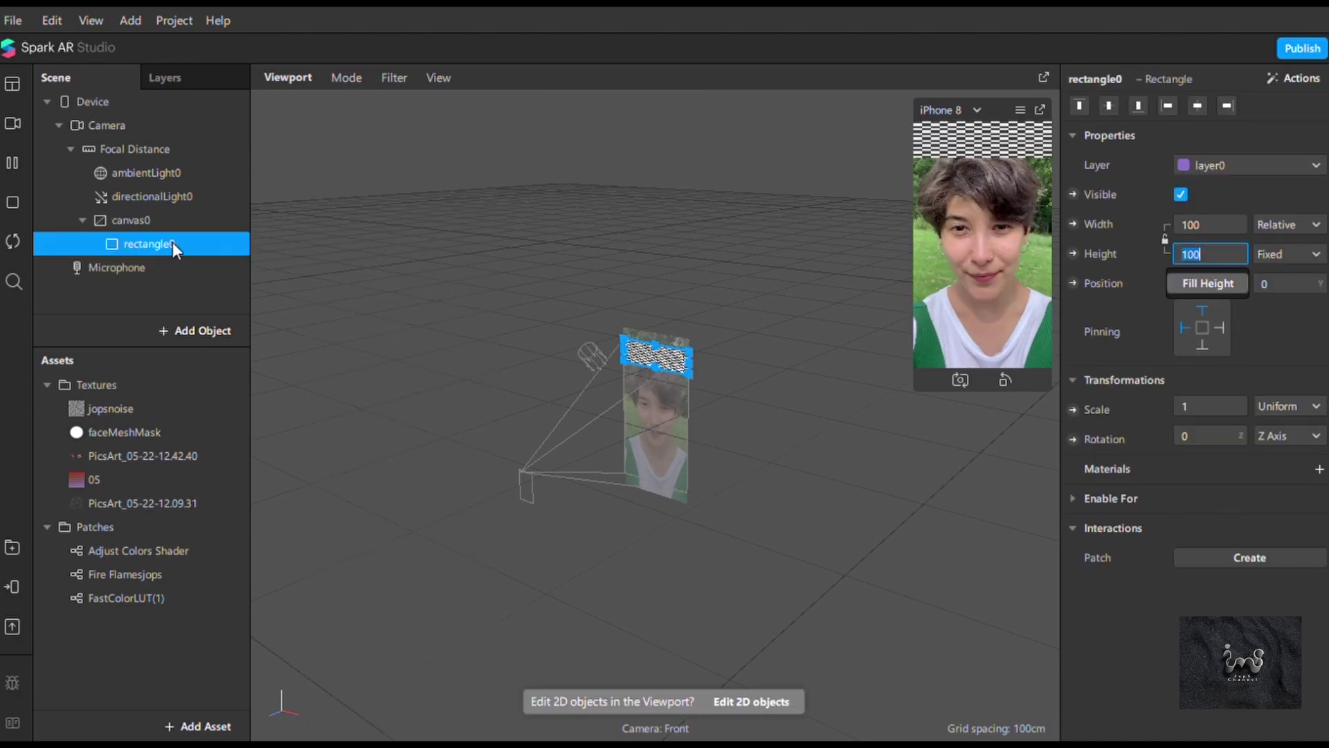
Step: Rename the canvas rectangle as background and duplicate it twice
double_click(172, 244)
text(background)
key(Return)
right_click(177, 247)
click(246, 434)
key(ctrl+d)
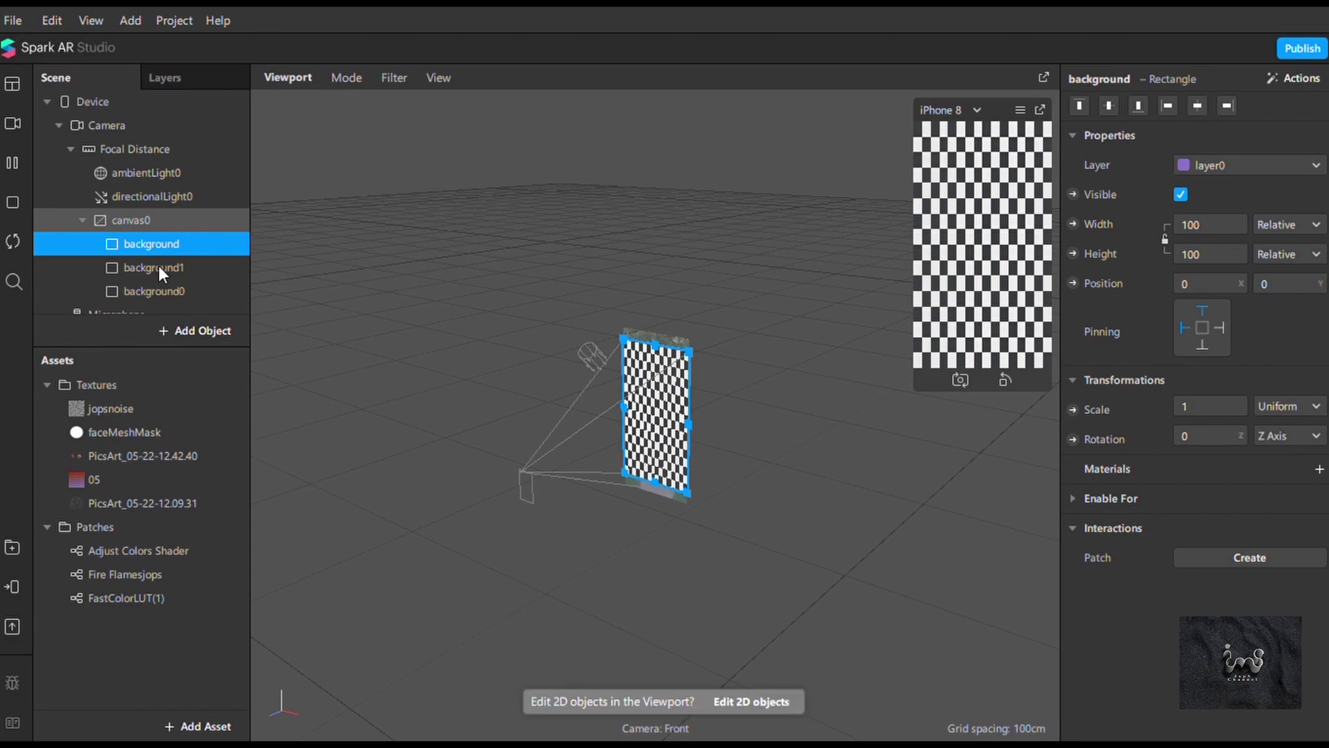
Step: Rename the two duplicated rectangles as orang and pink fire
double_click(159, 264)
text(orang)
double_click(169, 288)
text(pink fire)
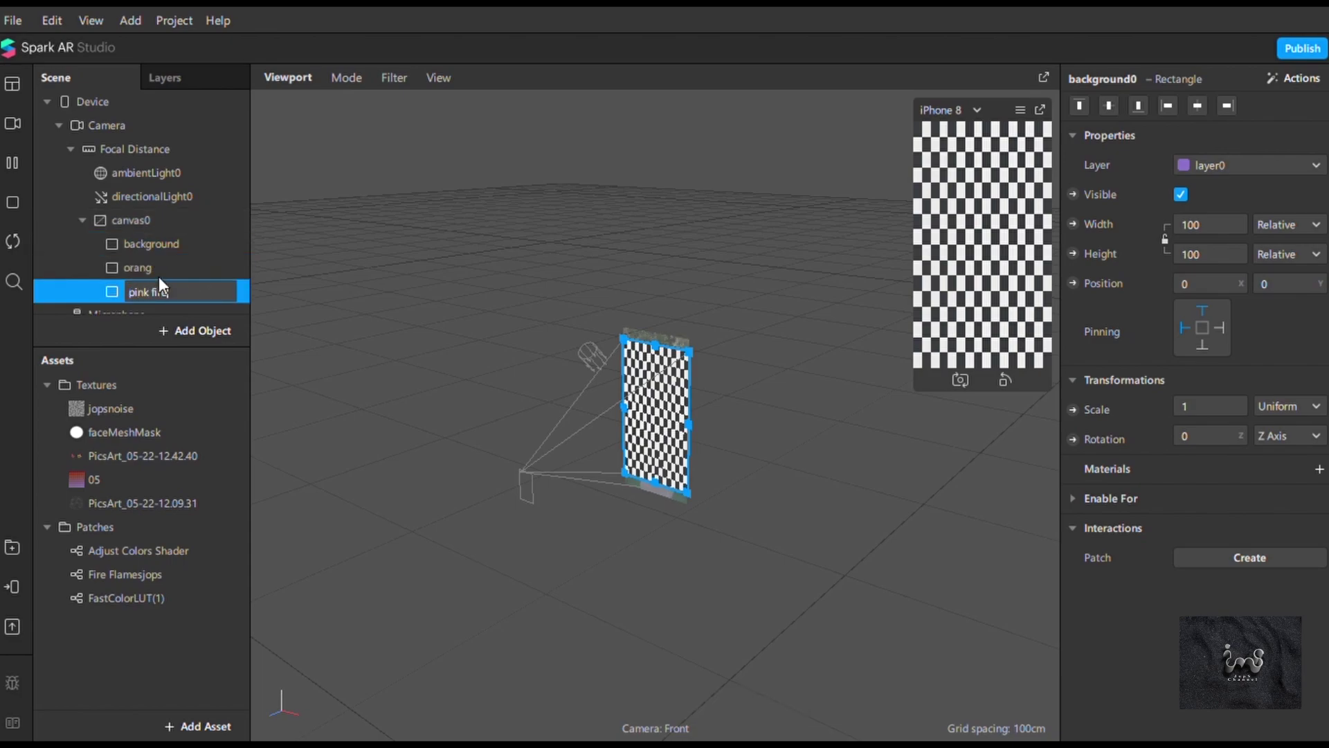
Step: Create a material named back for the background rectangle and set its shader type to Flat
click(151, 244)
click(1319, 469)
text(back)
click(1264, 106)
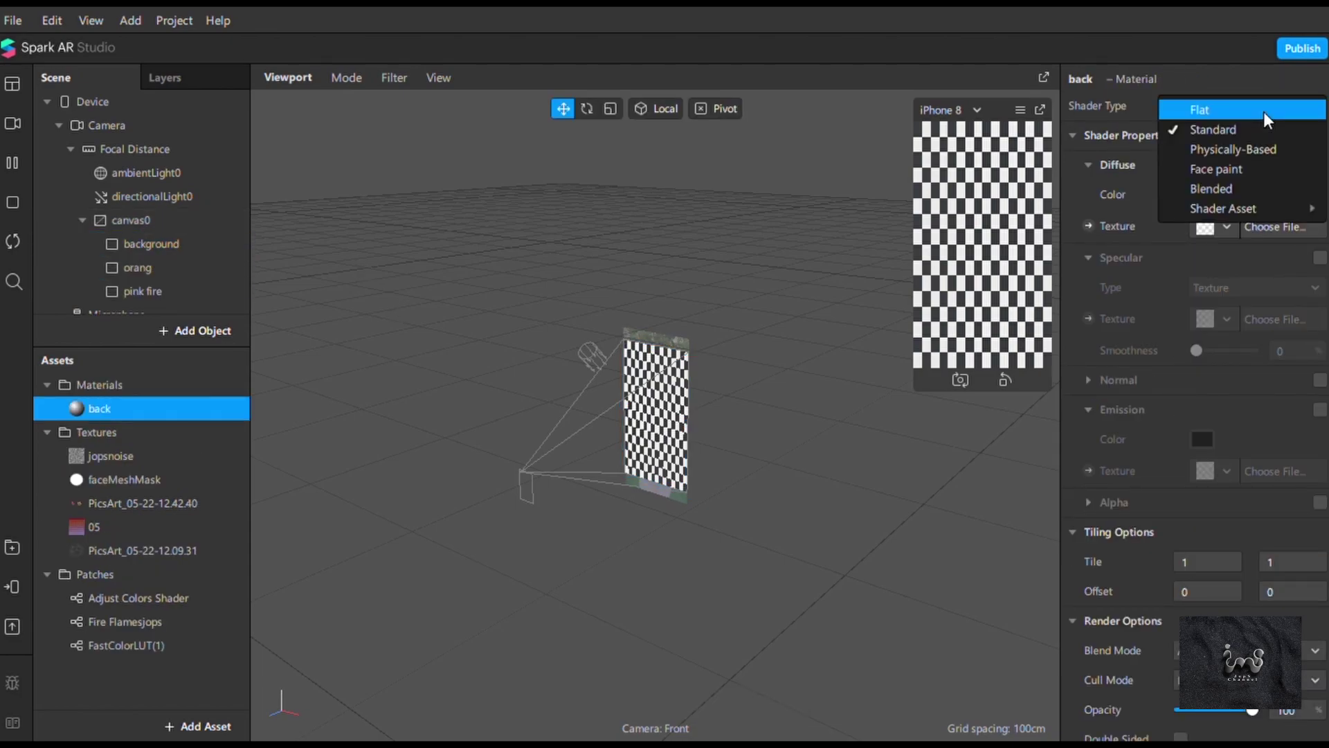
click(1264, 111)
Step: Duplicate the back material twice and name the copies orang and pink fire
click(126, 409)
key(ctrl+d)
key(ctrl+d)
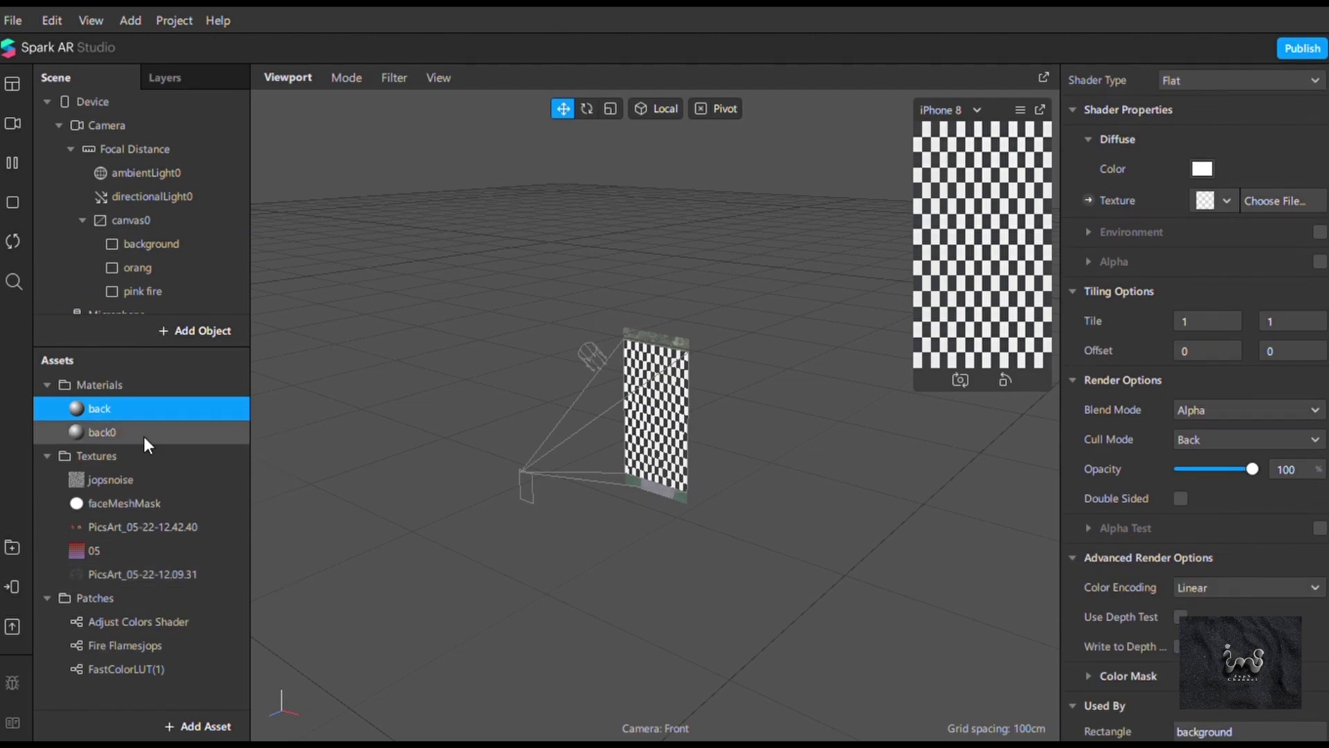
double_click(143, 432)
text(orang)
double_click(131, 458)
text(pink fire)
key(Return)
key(Up)
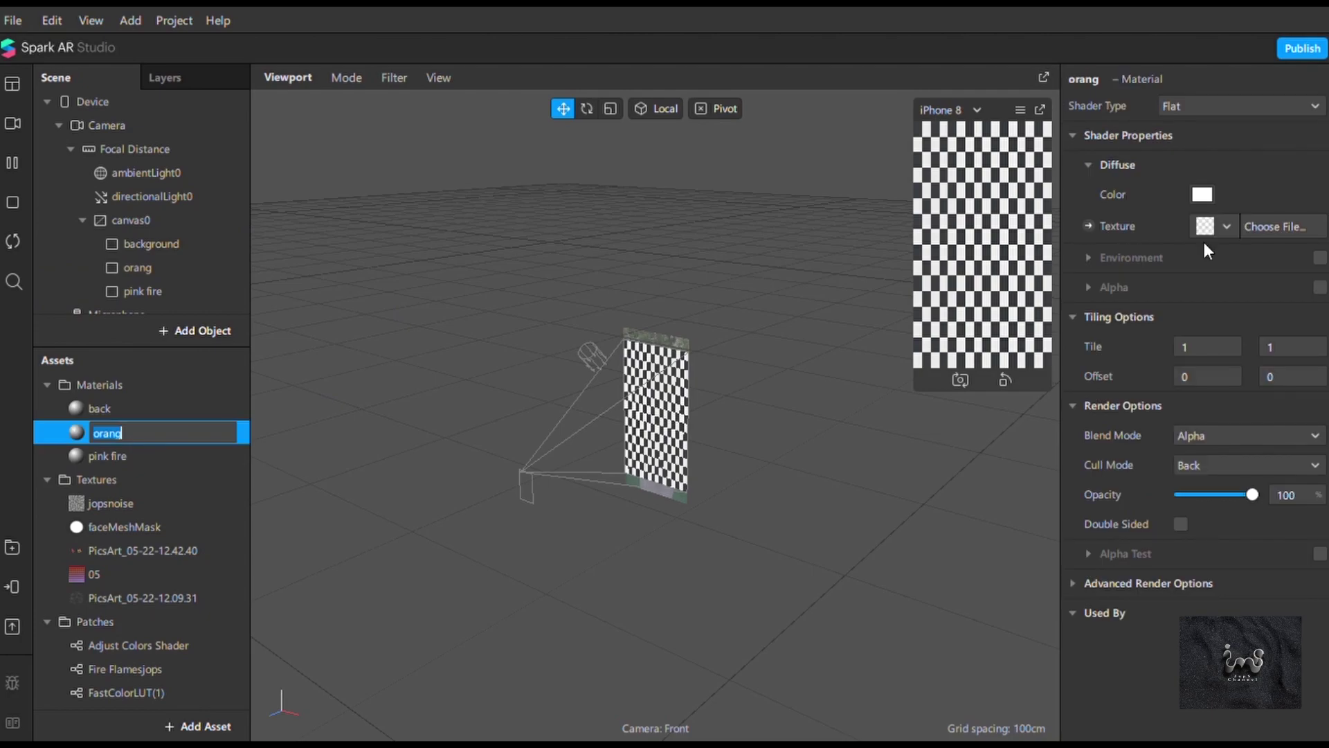
Step: Add person segmentation and texture extraction to the camera
click(103, 125)
click(1320, 249)
click(1218, 283)
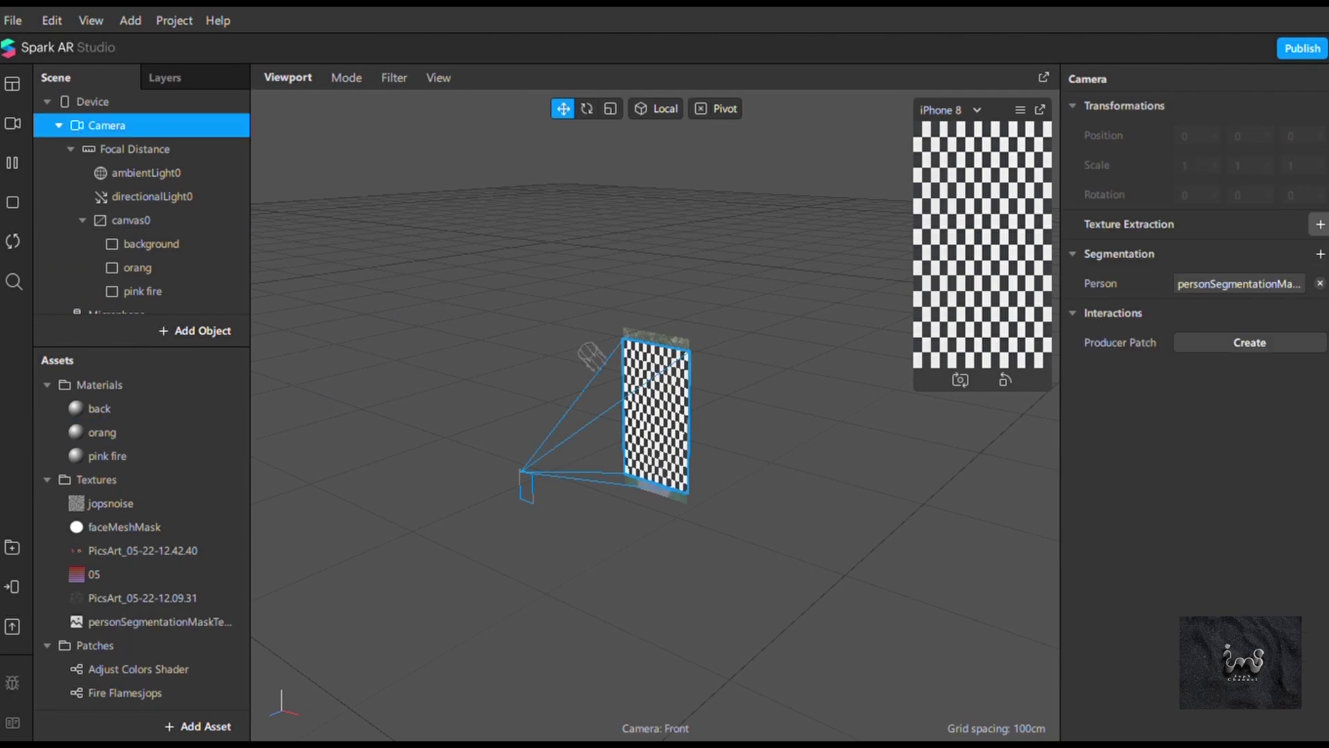
Step: Enable Alpha on the orang material and use personSegmentationMaskTexture0 as its alpha texture
click(126, 433)
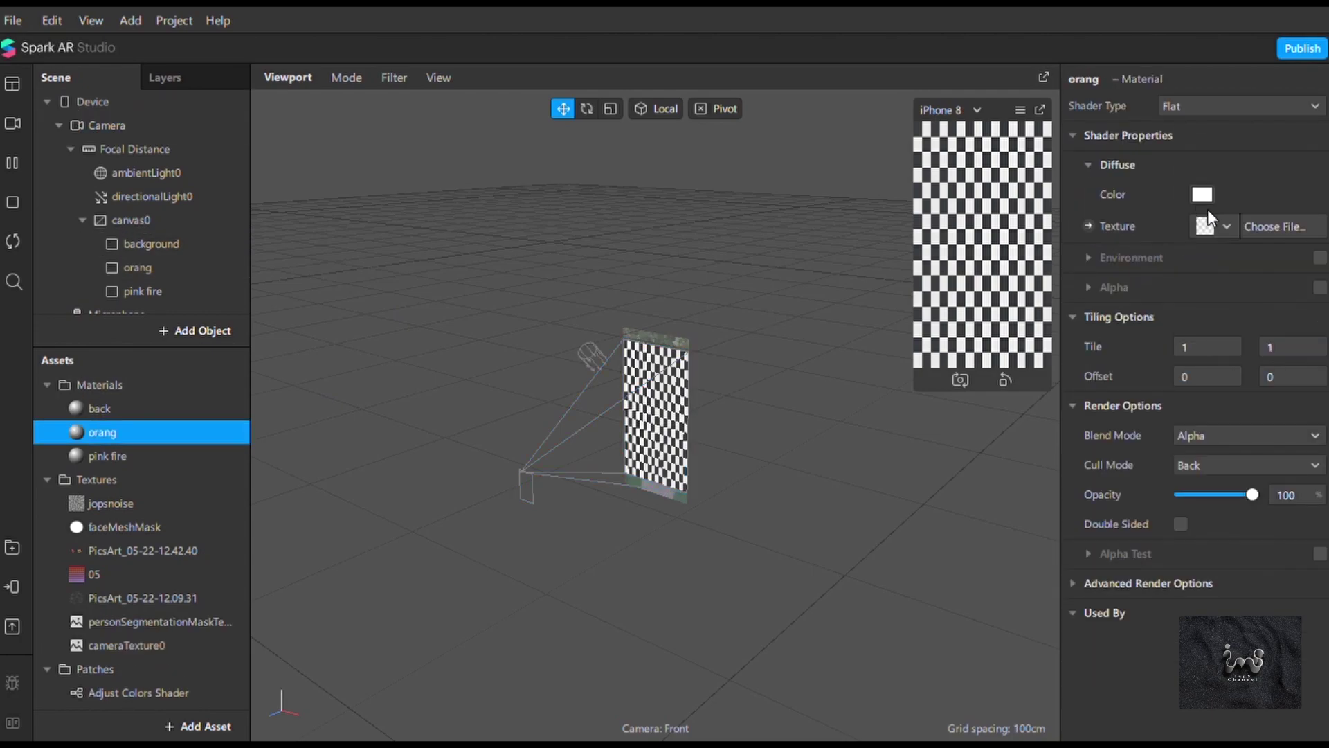
click(1320, 287)
click(1222, 351)
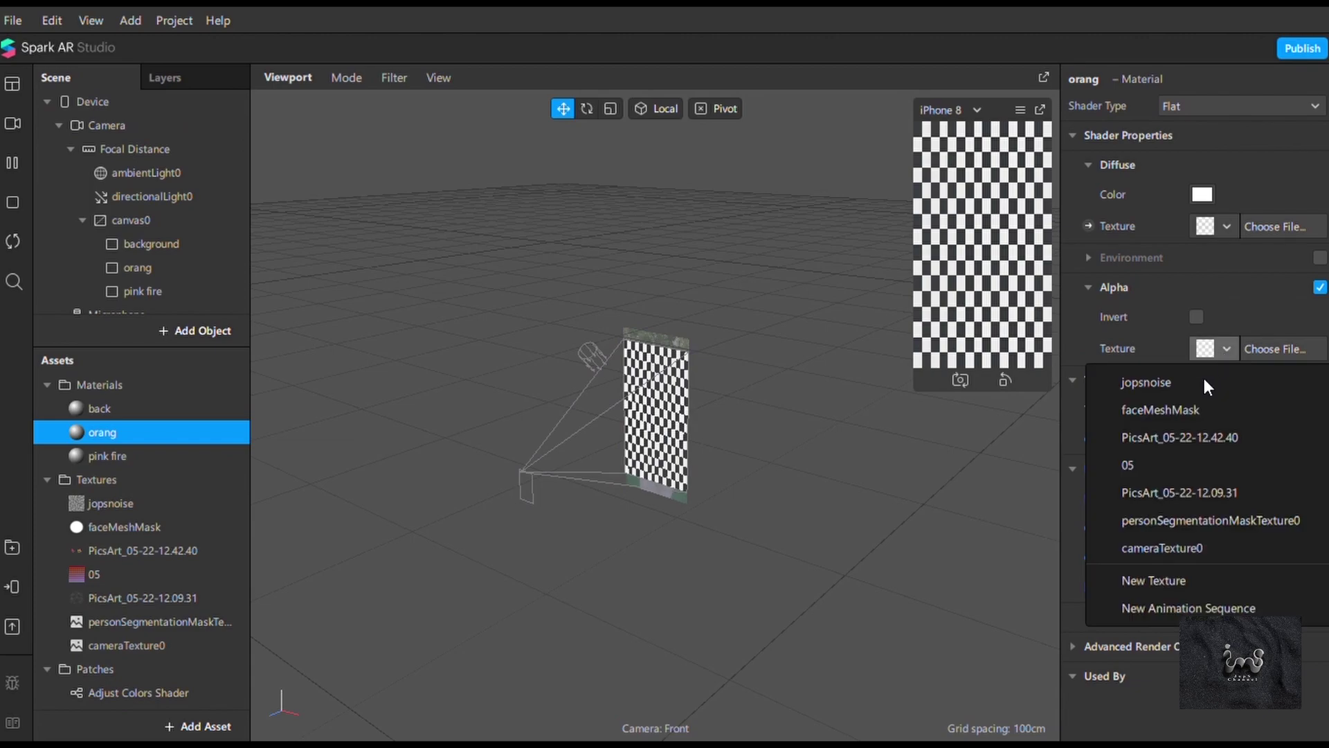
click(1189, 525)
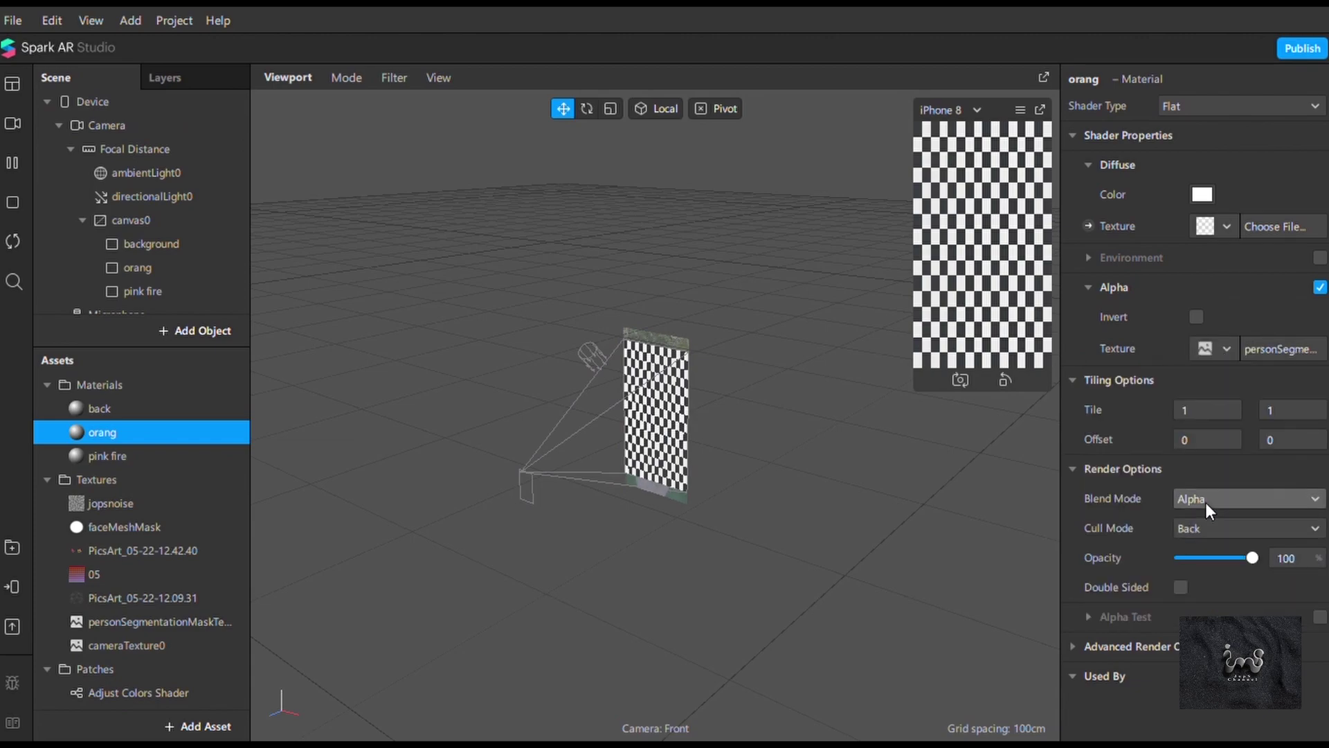
Step: Choose the blend mode of the pink fire material
click(137, 455)
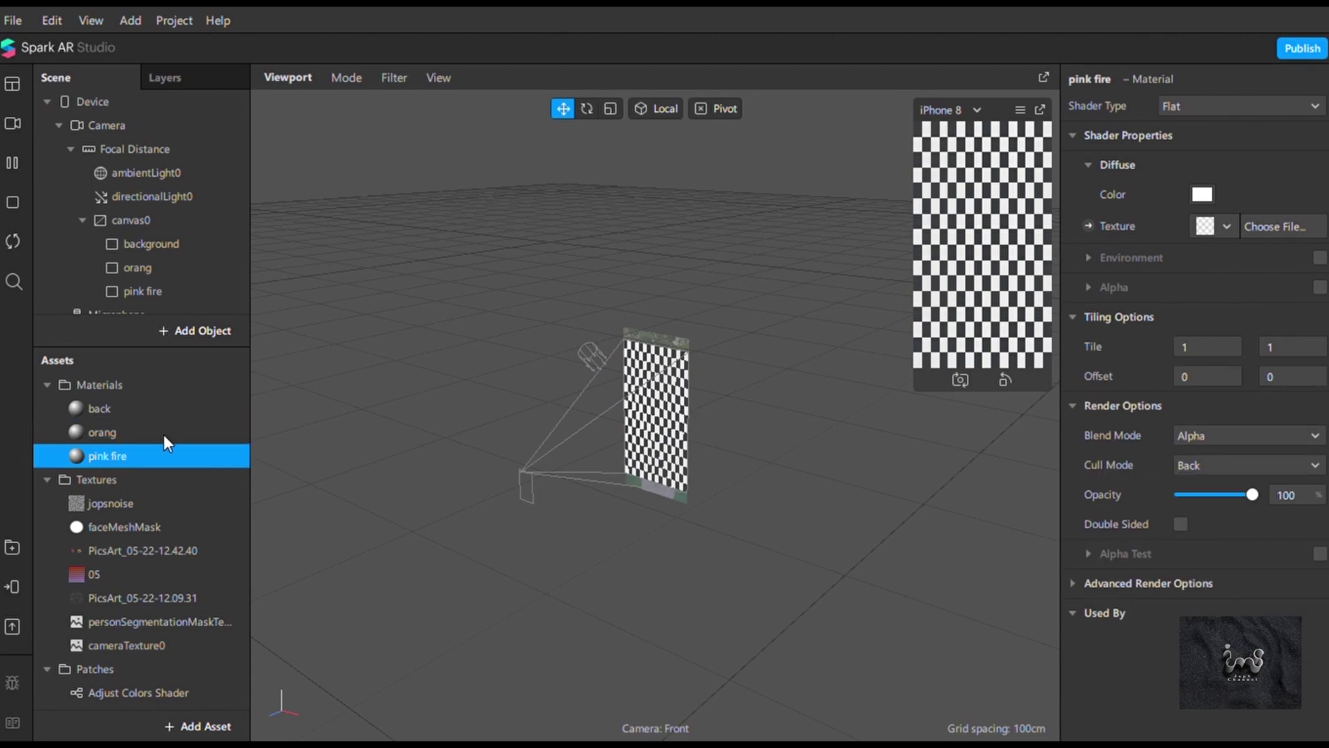
click(1226, 436)
click(1227, 442)
Step: Assign the orang material to the orang rectangle and the pink fire material to the pink fire rectangle
click(137, 267)
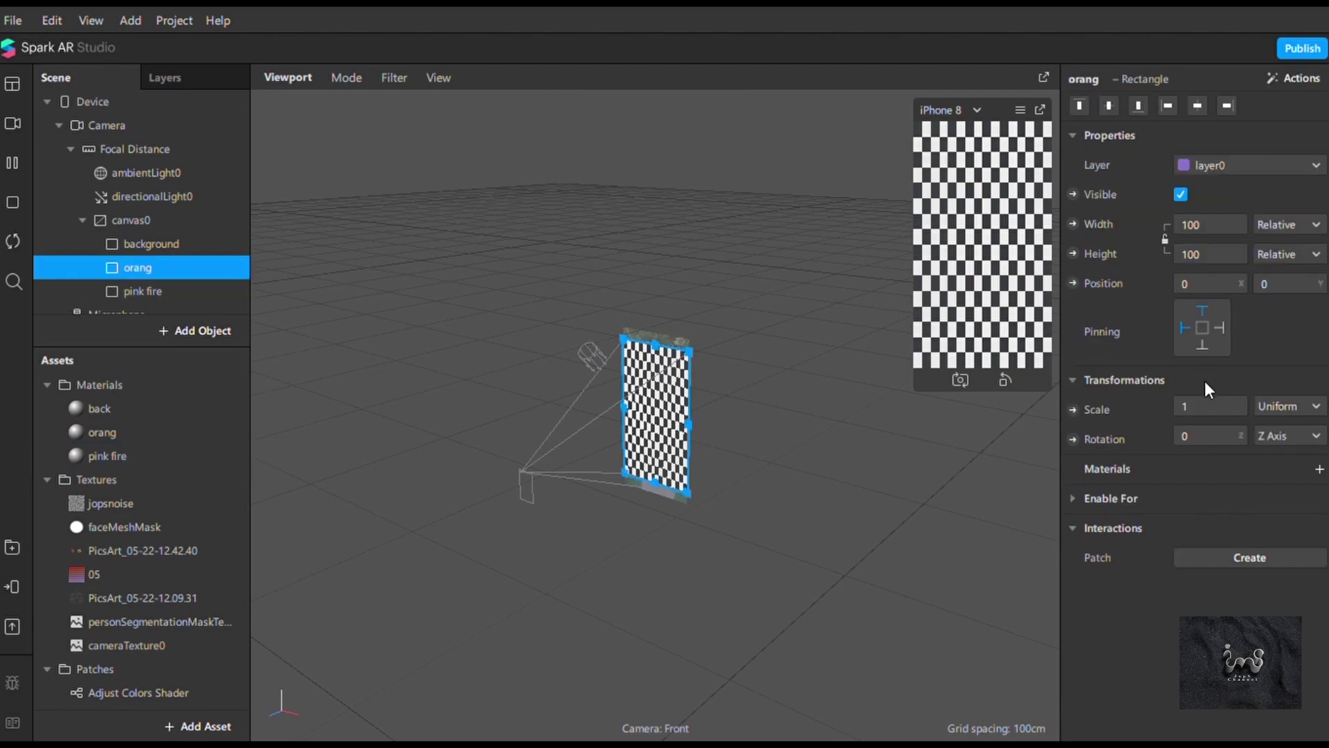
click(1314, 469)
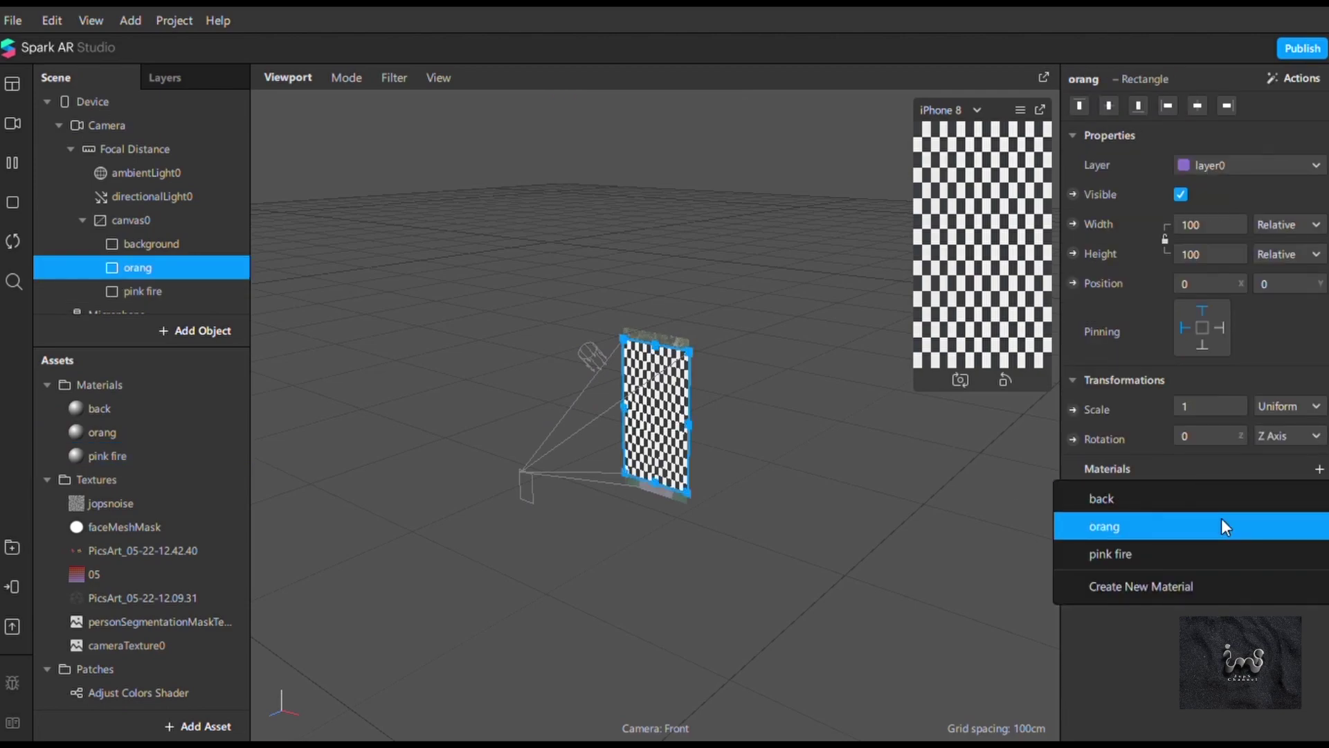
click(1221, 519)
click(110, 294)
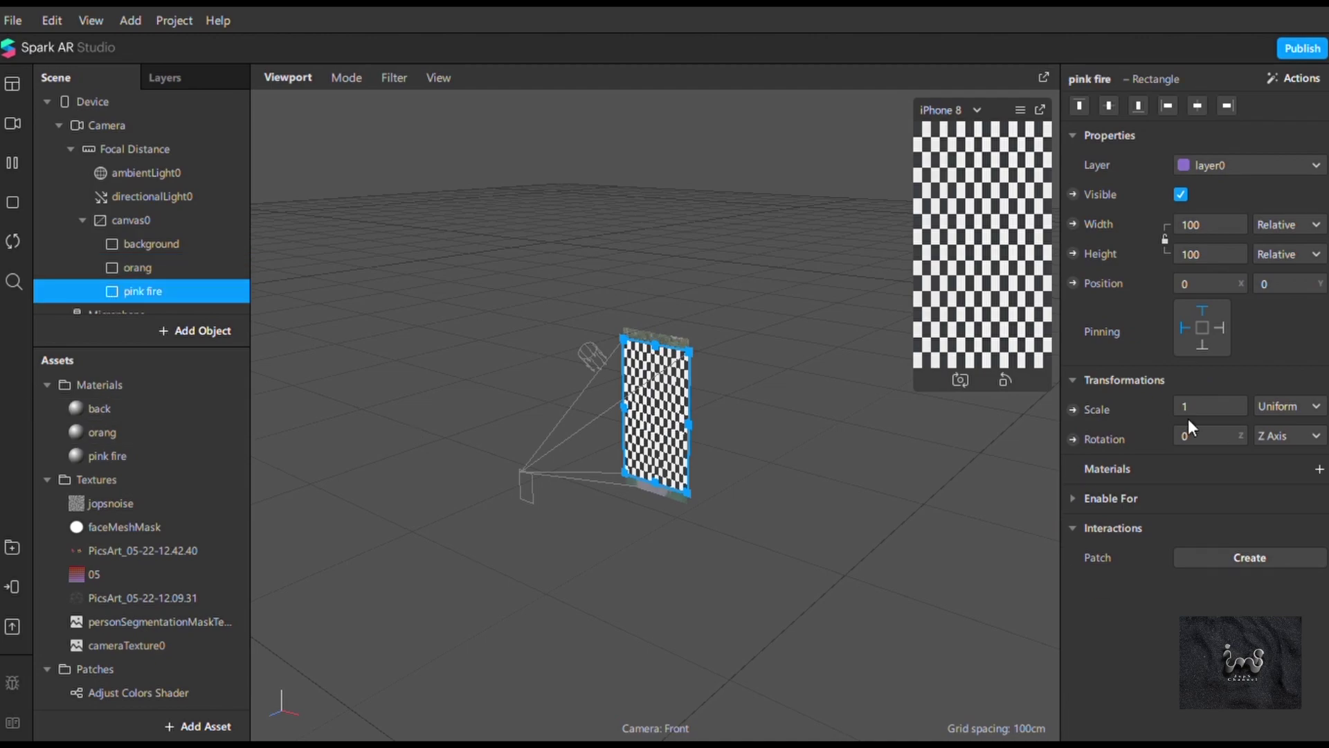
click(1319, 468)
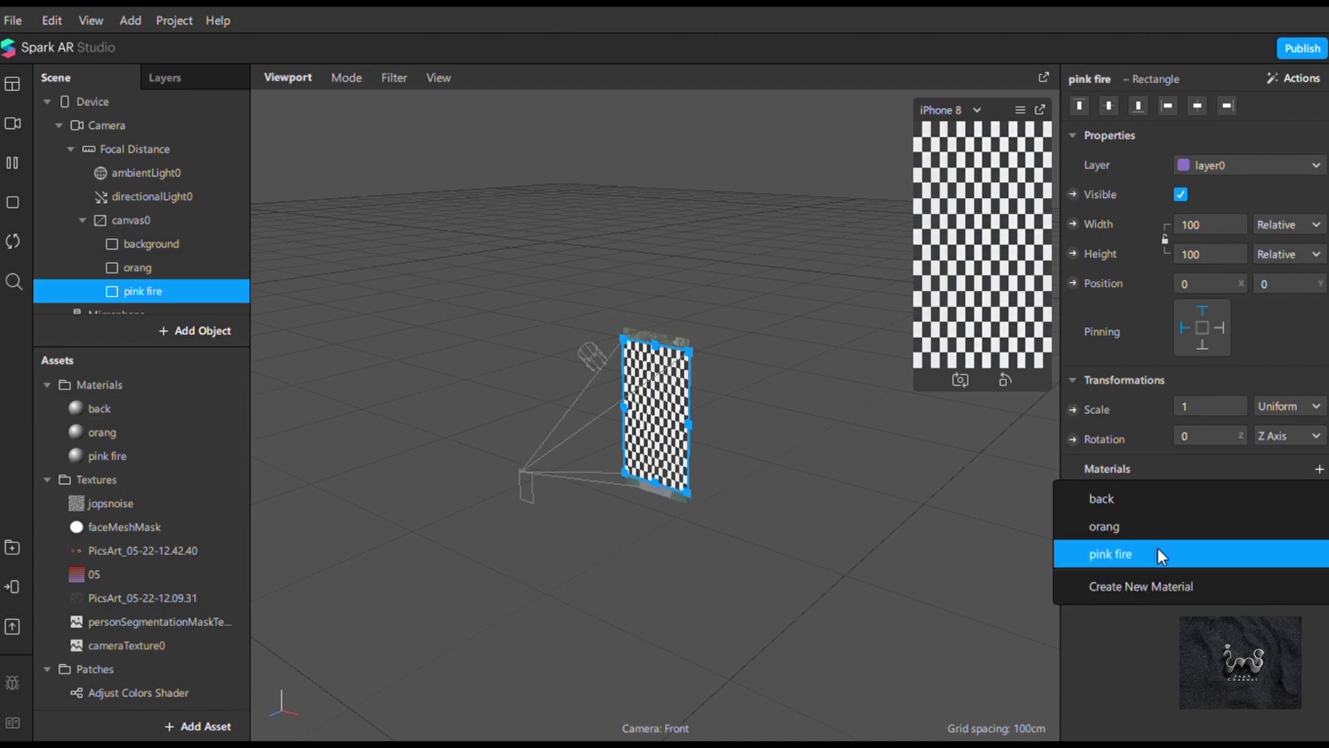
click(1158, 553)
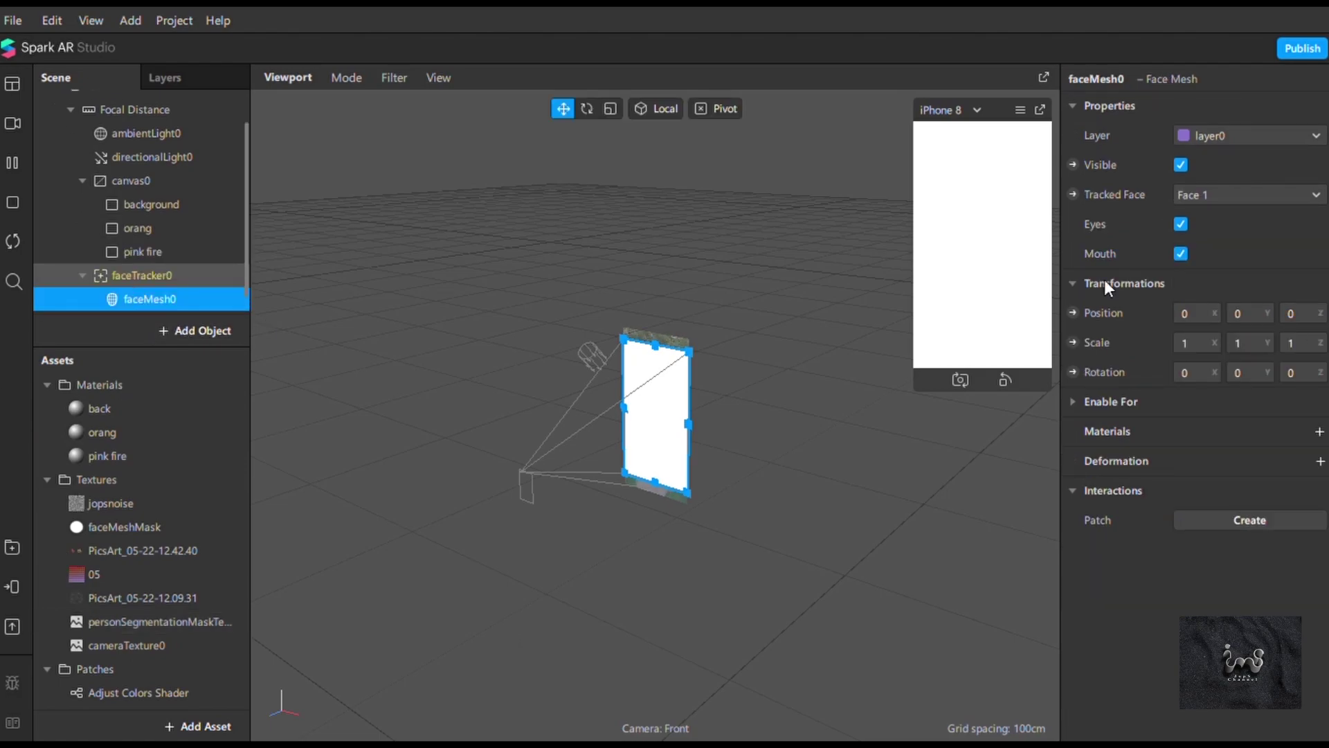
Step: Create a material named ret for faceMesh0 and set its shader type to Retouching
click(1320, 433)
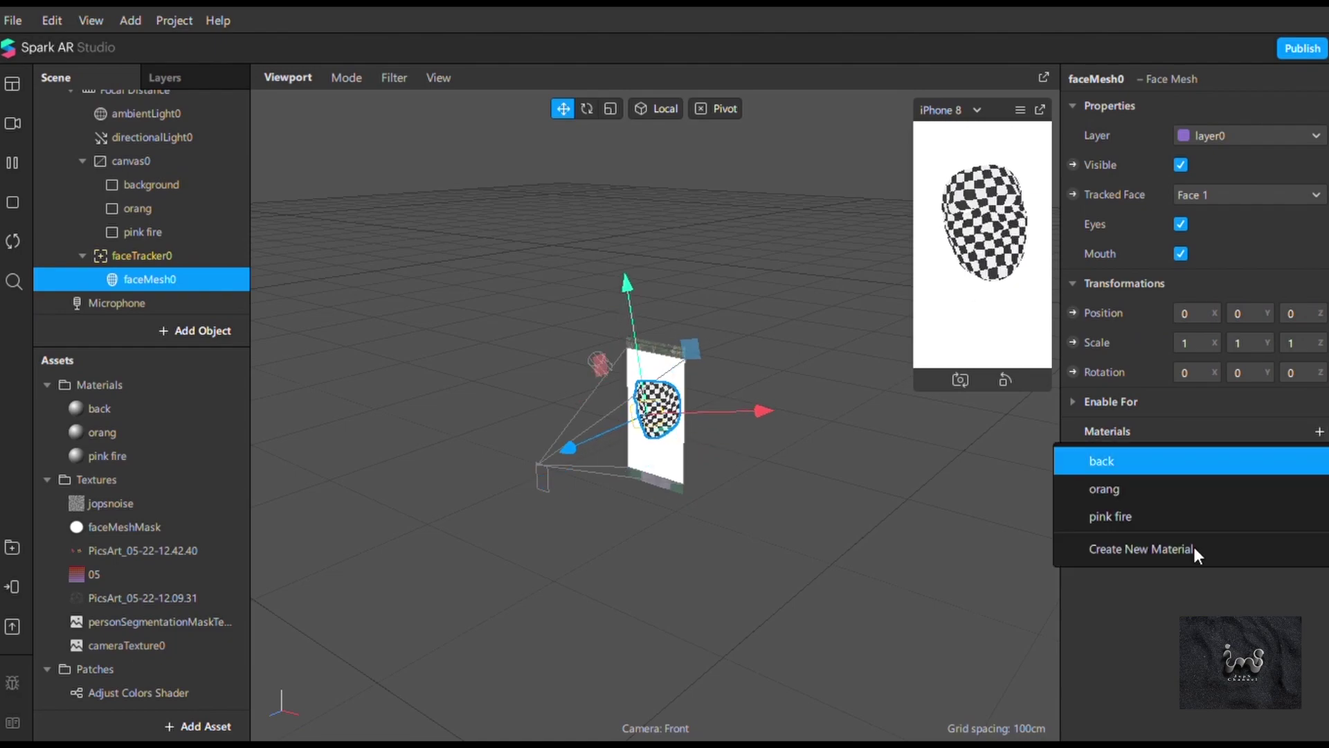
click(1116, 551)
double_click(141, 477)
text(ret)
key(Return)
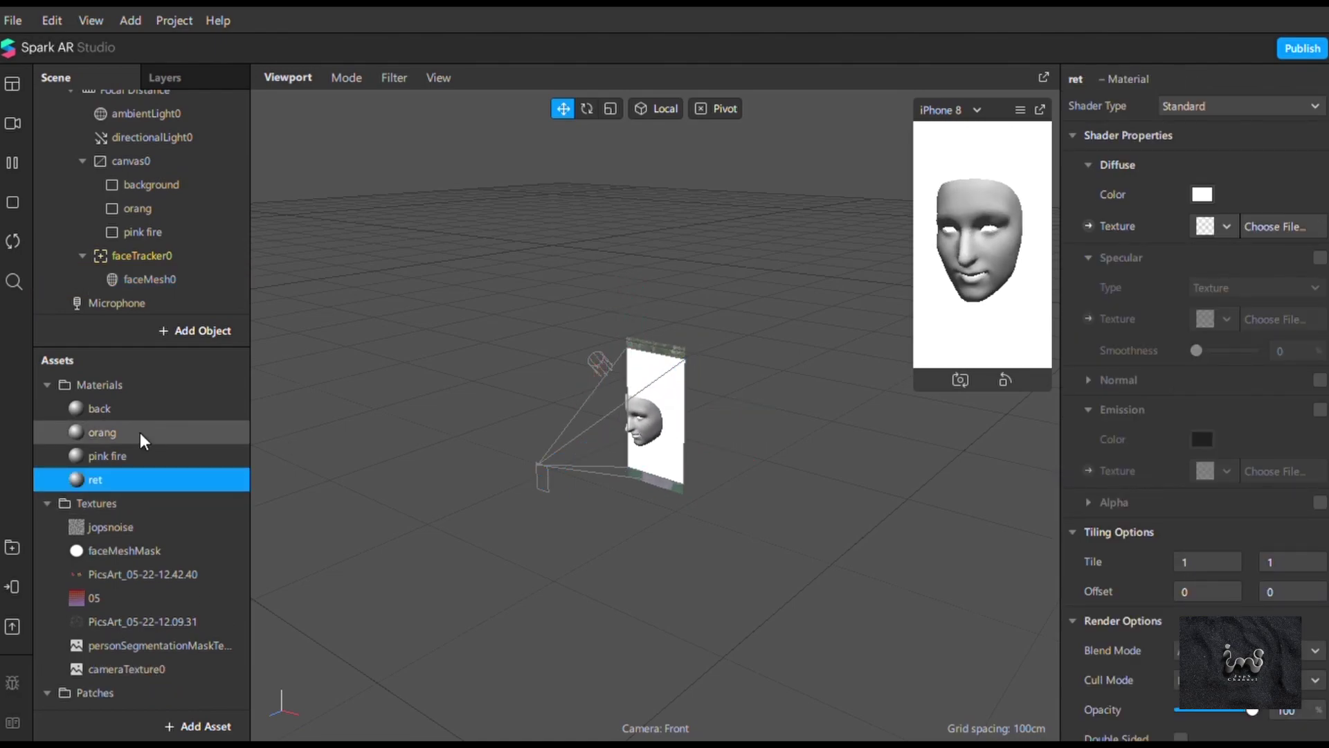
click(1289, 102)
click(1220, 228)
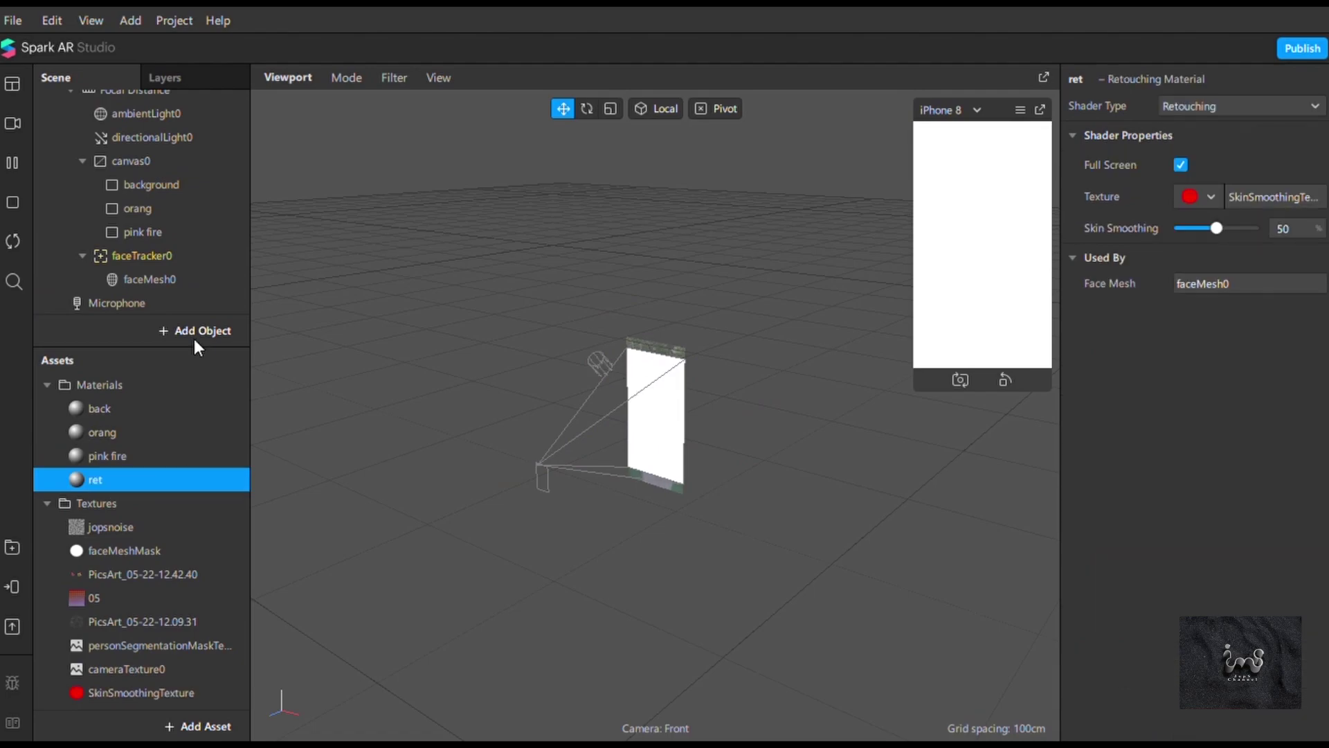
Step: Add a second face mesh under faceTracker0 and rename it as face luut
right_click(156, 257)
mouse_move(235, 275)
click(410, 347)
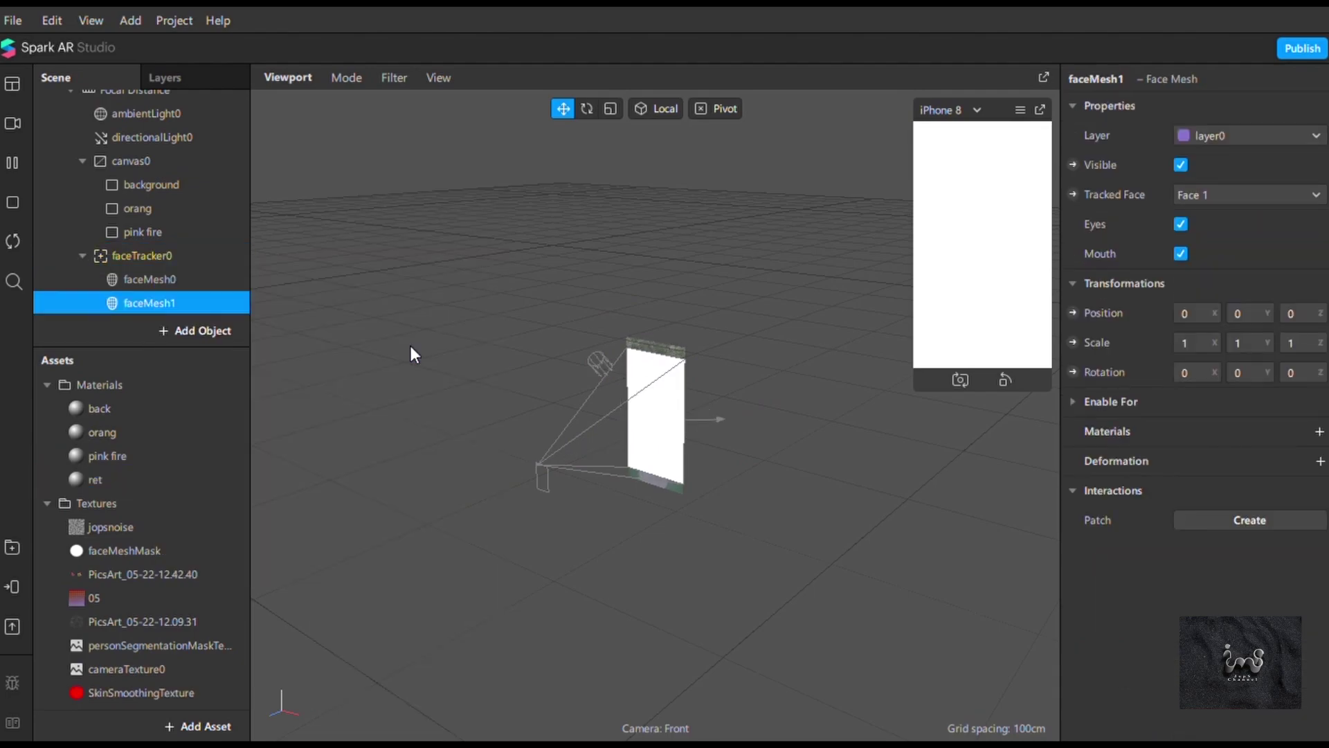
double_click(123, 303)
text(fa)
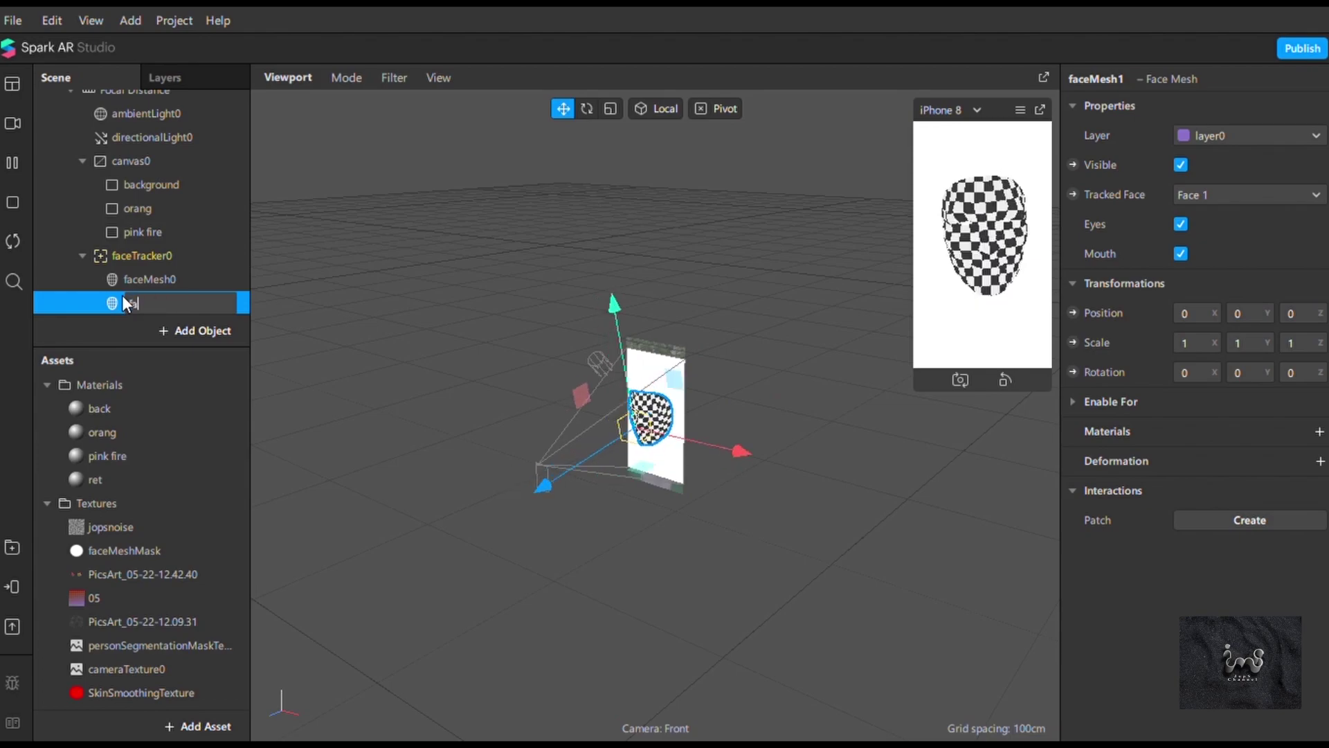
text(ce luut)
key(Return)
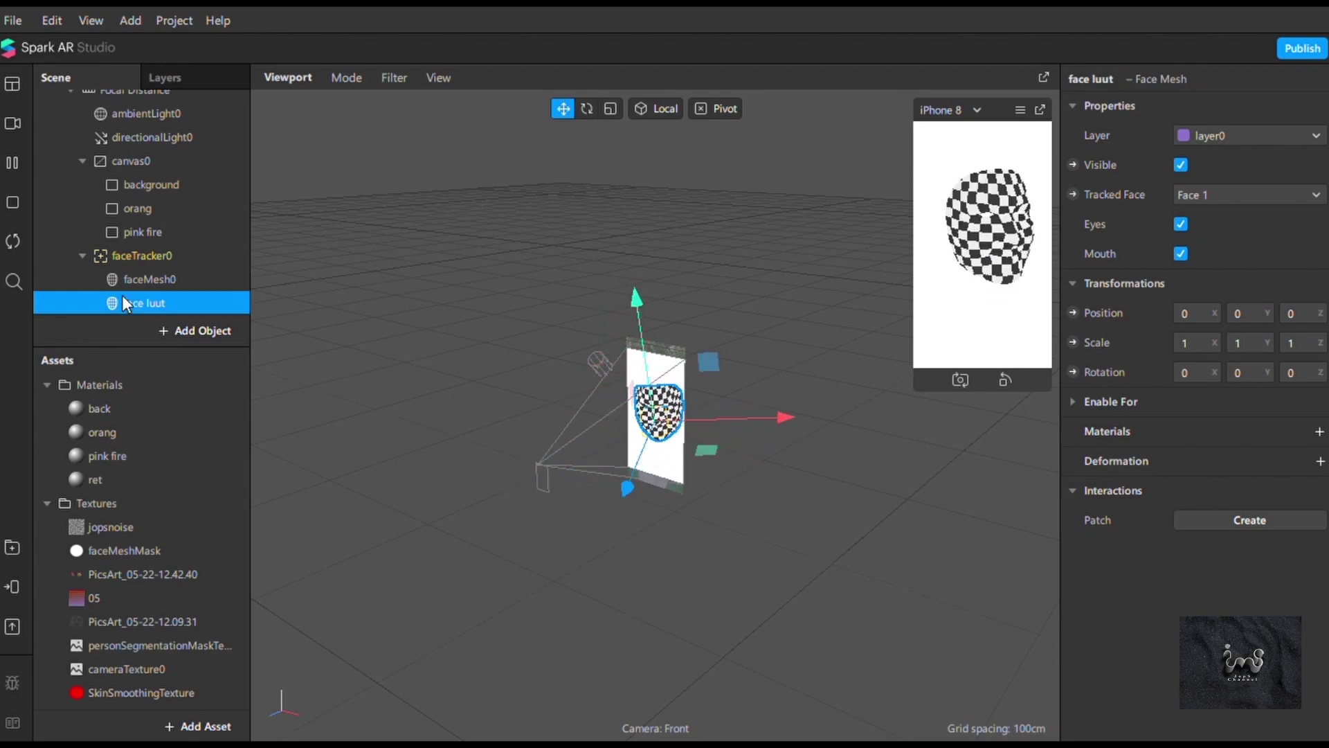
Step: Create a new material for the face luut mesh and name it facelut
click(1319, 431)
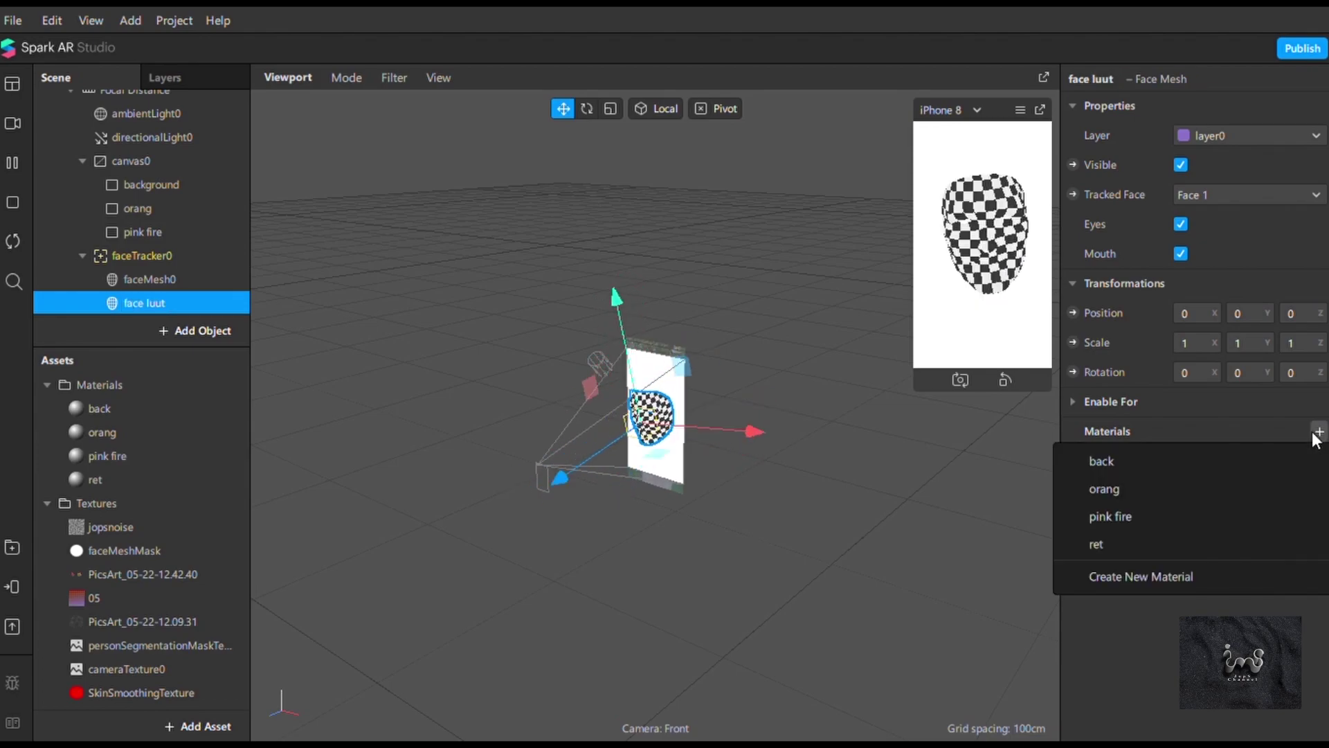
click(1245, 575)
double_click(155, 502)
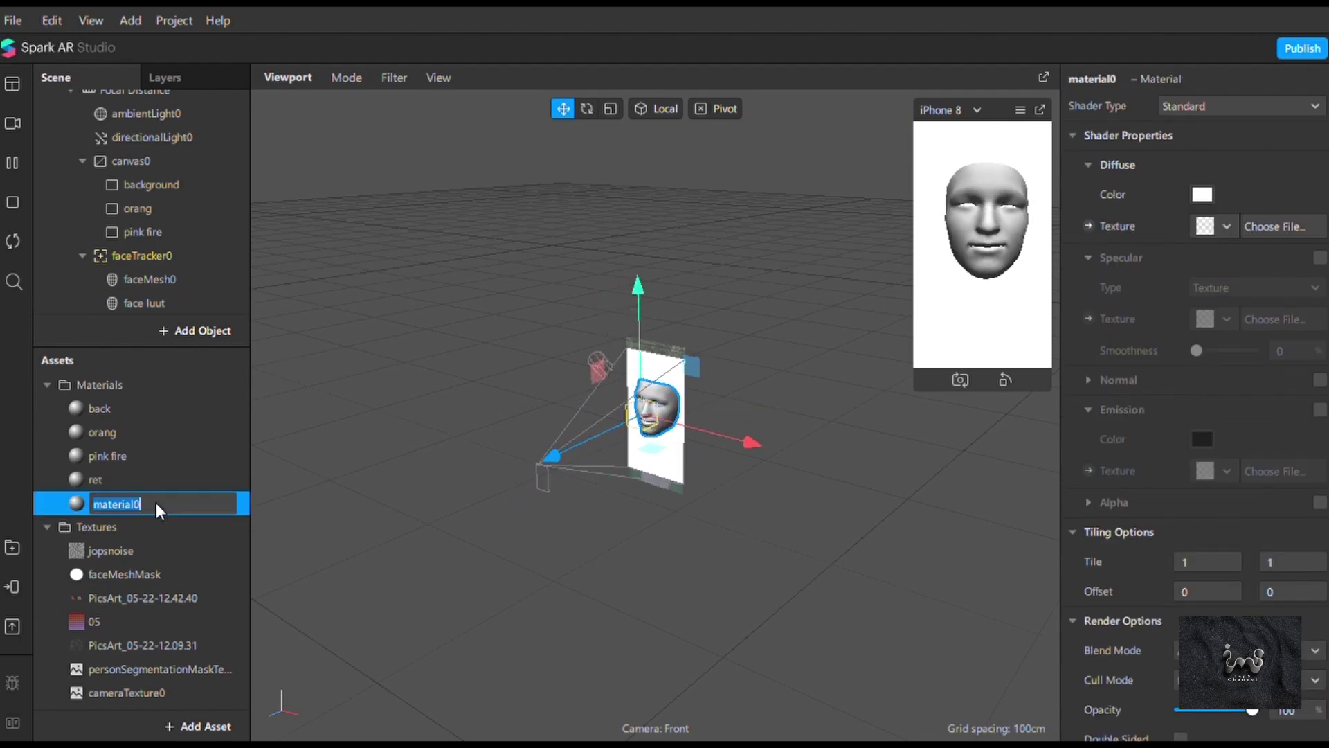
text(facelut)
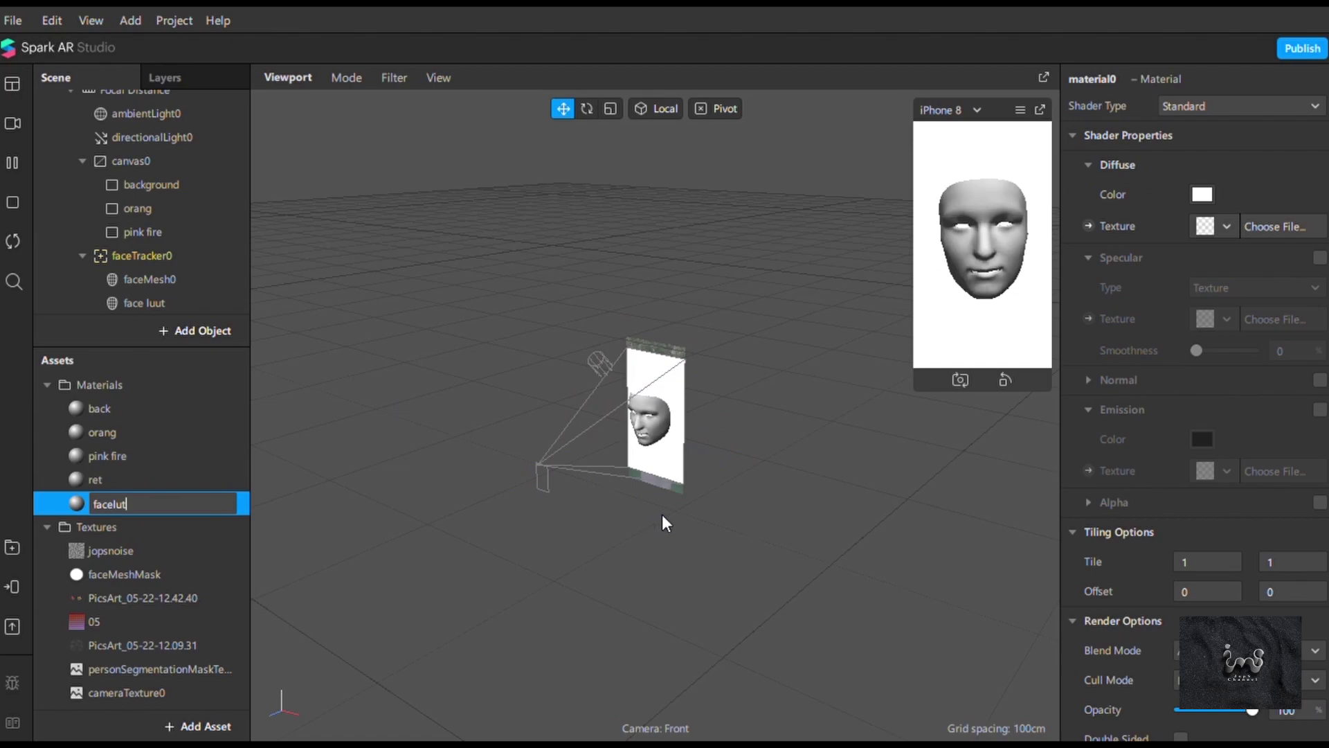
Step: Set the facelut material's shader type to Flat and turn off Use Depth Test in its advanced render options
click(1239, 108)
click(1219, 109)
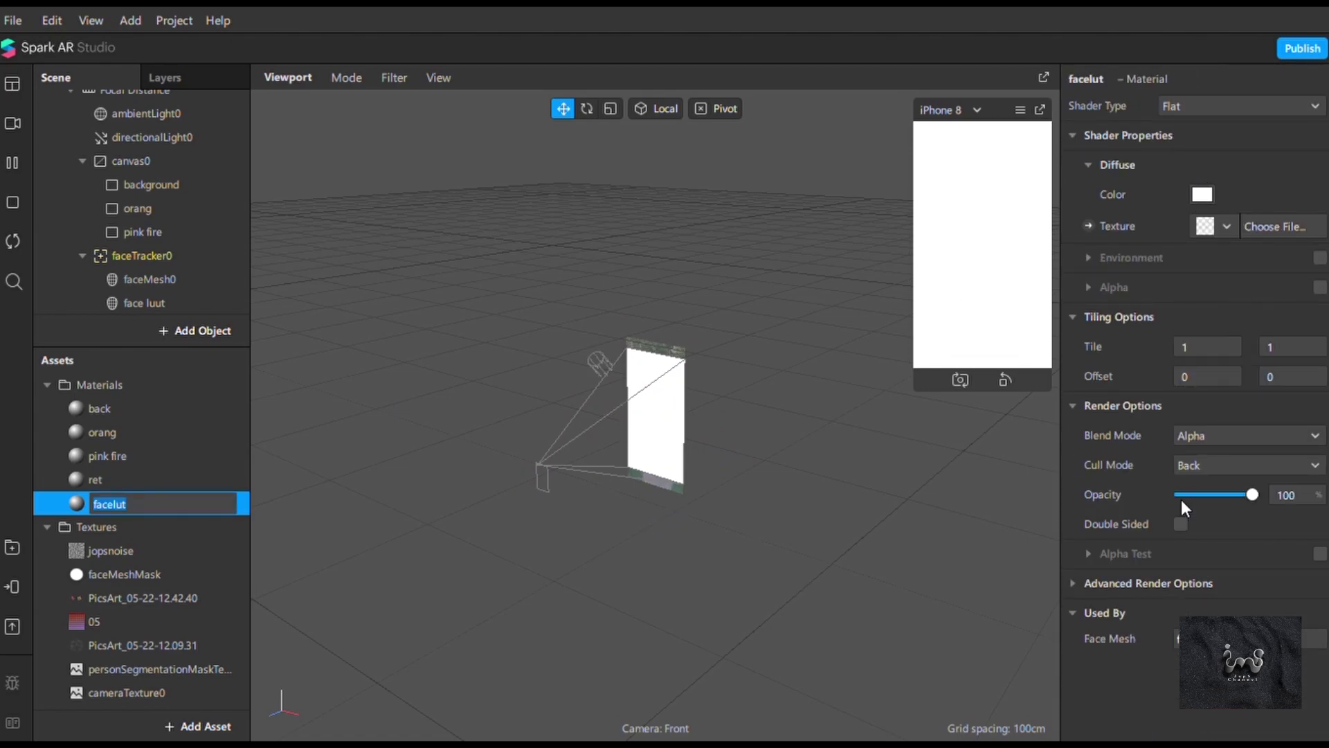
click(1073, 583)
click(1177, 643)
scroll(1185, 587, down, 1)
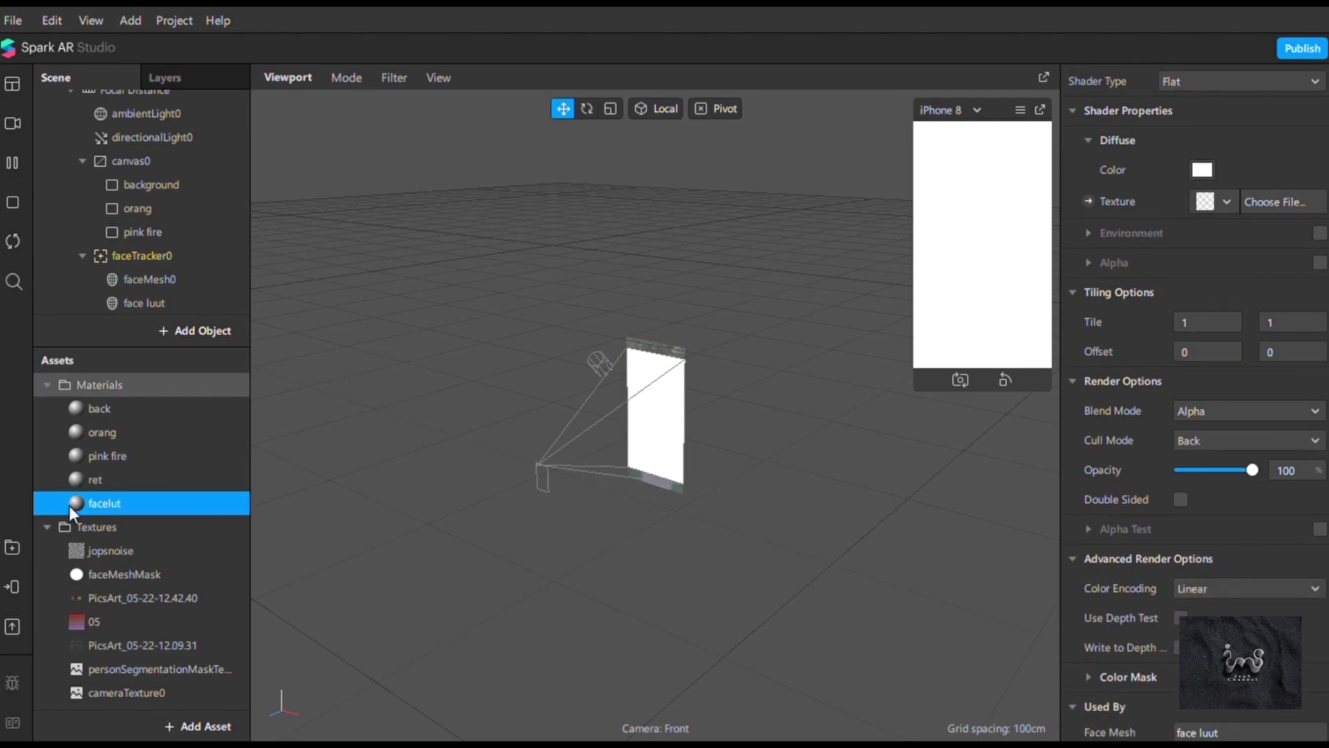
Step: Open the Patch Editor and hide the pink fire rectangle
click(102, 21)
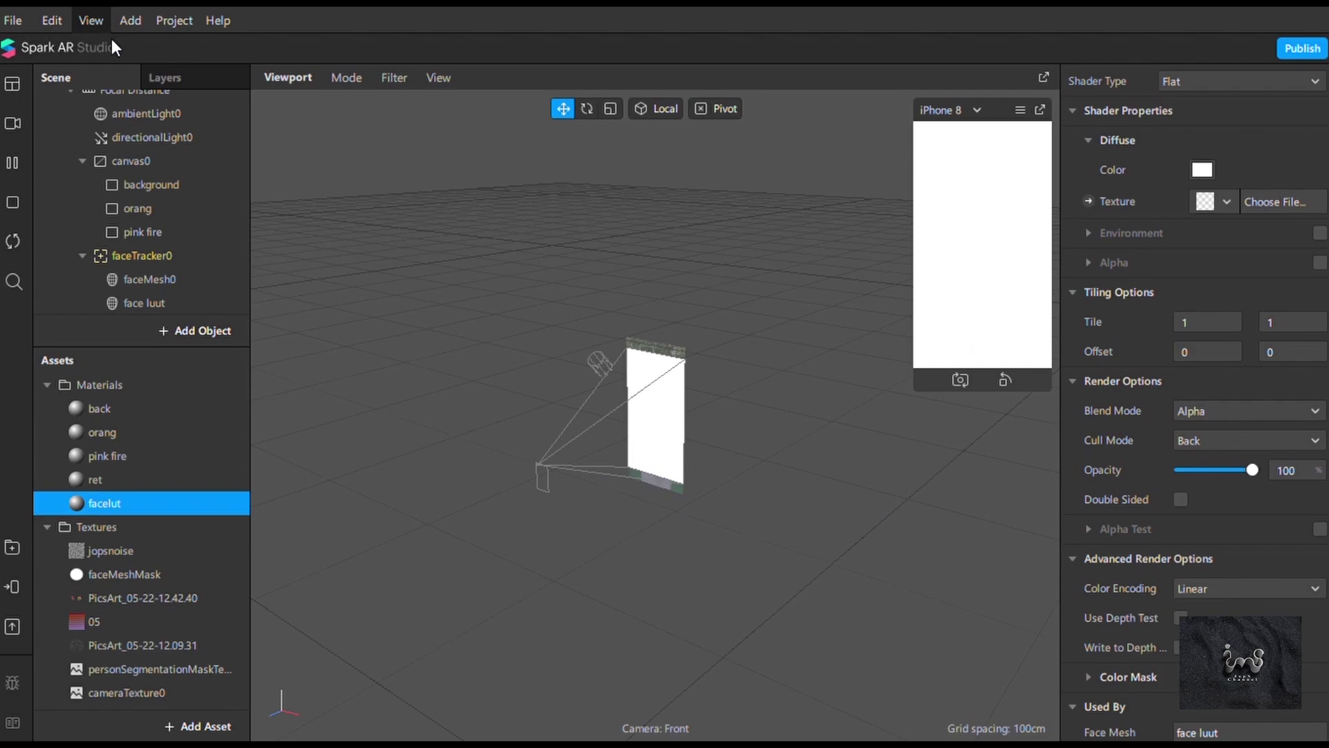
click(111, 39)
click(143, 232)
Step: Add the FastColorLUT(1) patch to the Patch Editor and stack two copies of it underneath
scroll(138, 668, down, 4)
drag(132, 697, 550, 505)
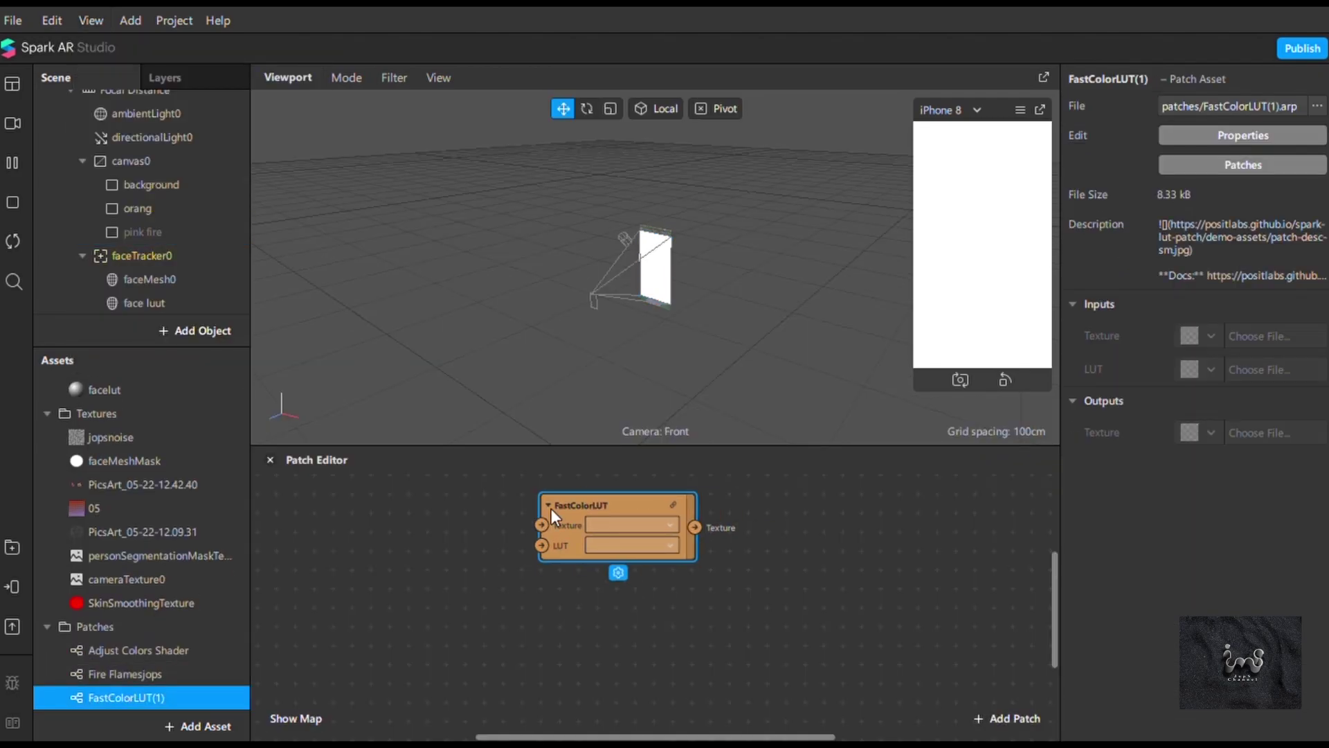
key(ctrl+c)
key(ctrl+v)
key(ctrl+v)
drag(668, 580, 601, 682)
drag(605, 584, 596, 587)
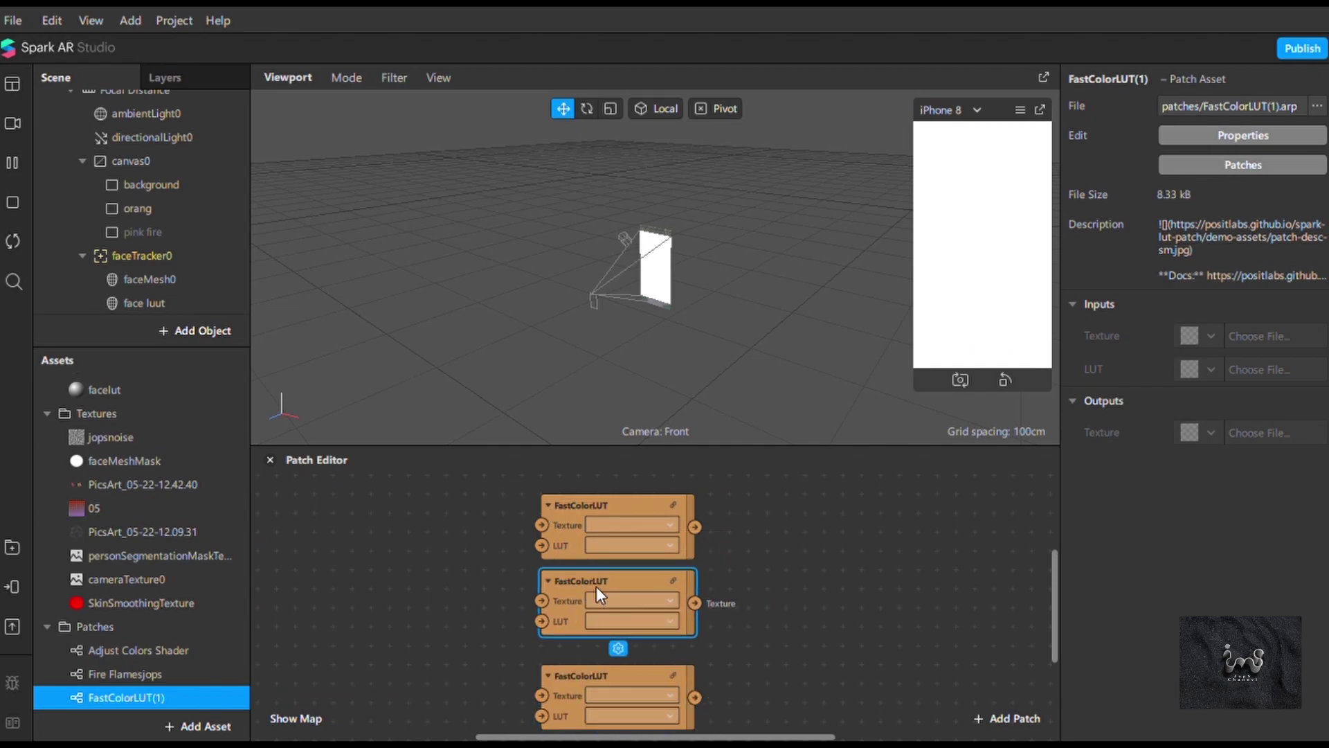
Step: Set the LUT input of all three FastColorLUT patches to the 05 texture
click(631, 545)
click(633, 610)
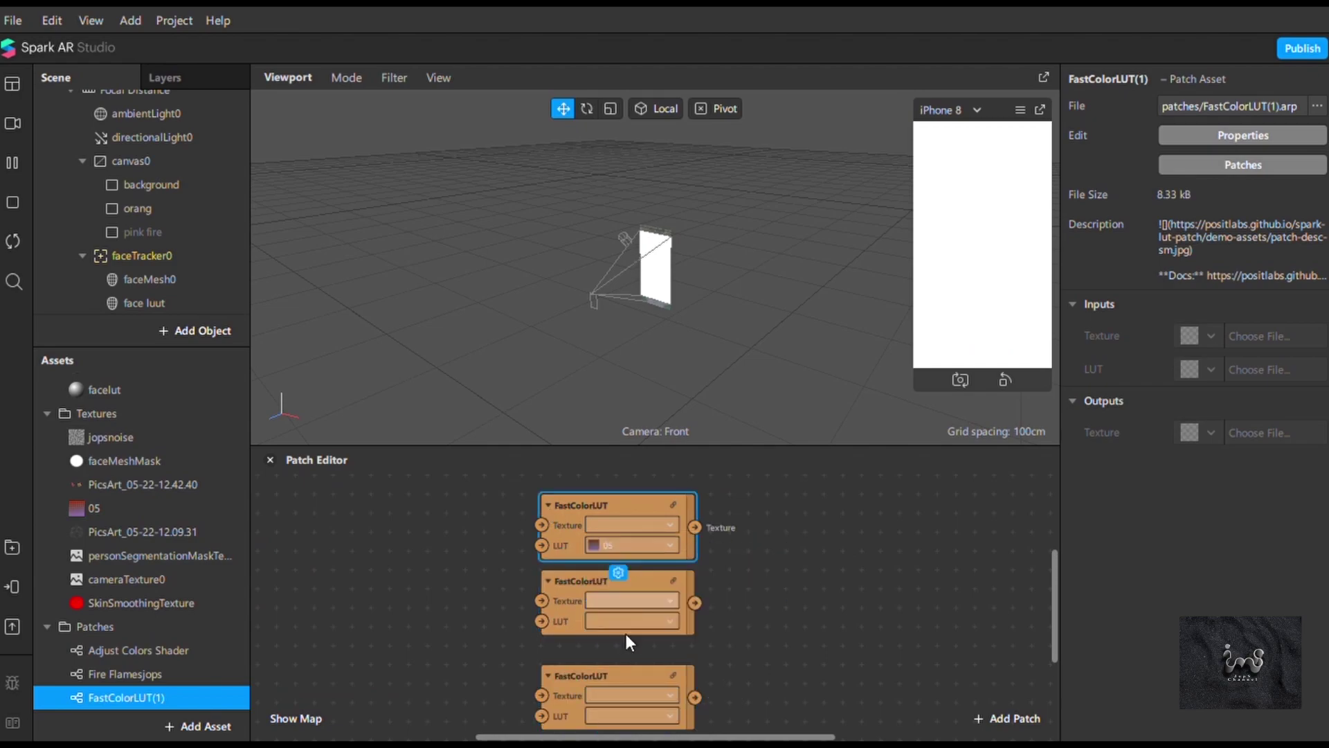
click(631, 621)
click(630, 679)
scroll(626, 650, down, 2)
click(631, 652)
click(624, 680)
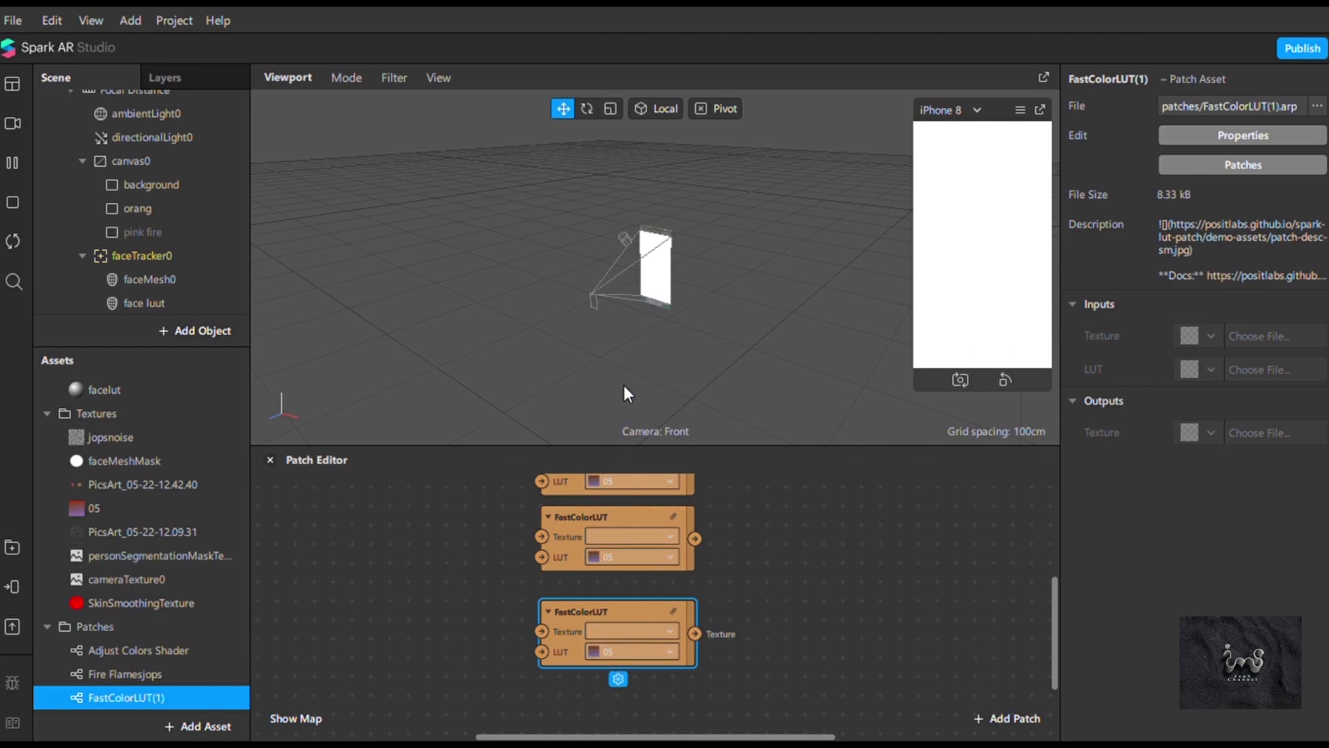
Step: Add texture extraction to faceTracker0
click(104, 256)
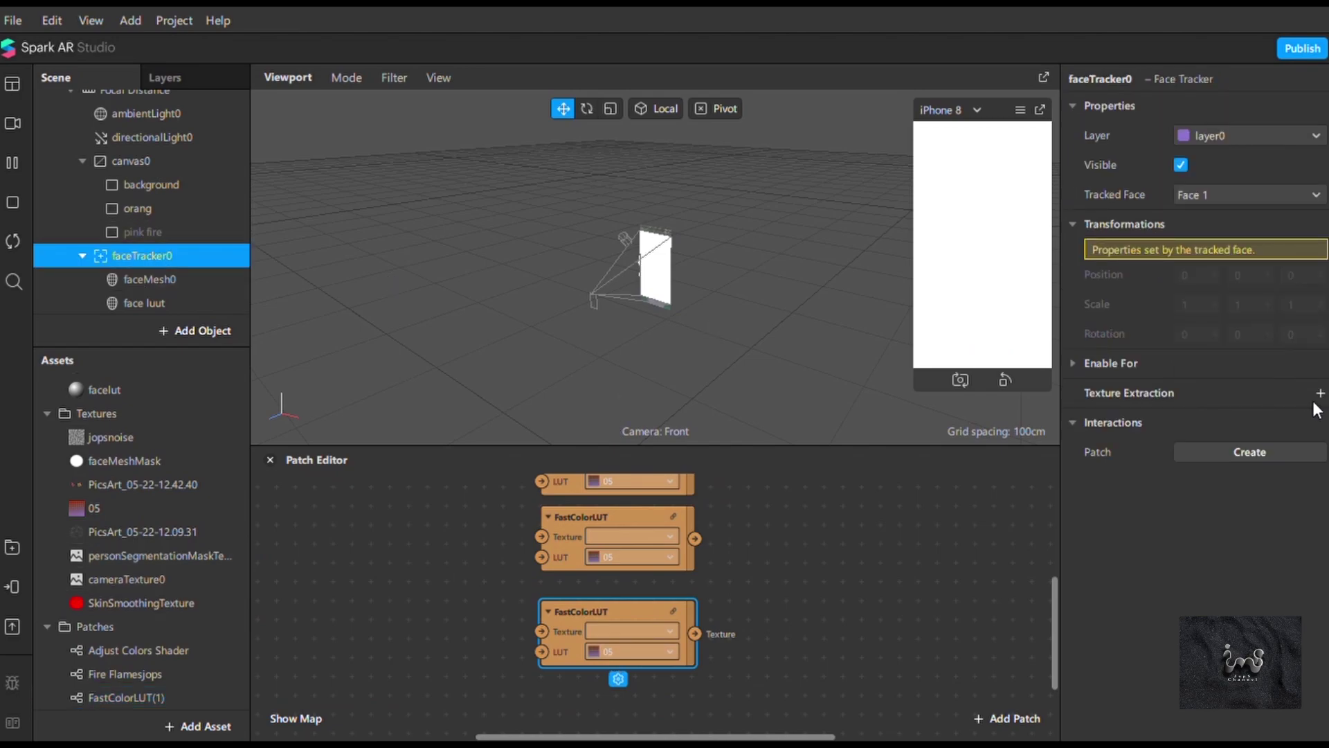
click(1320, 392)
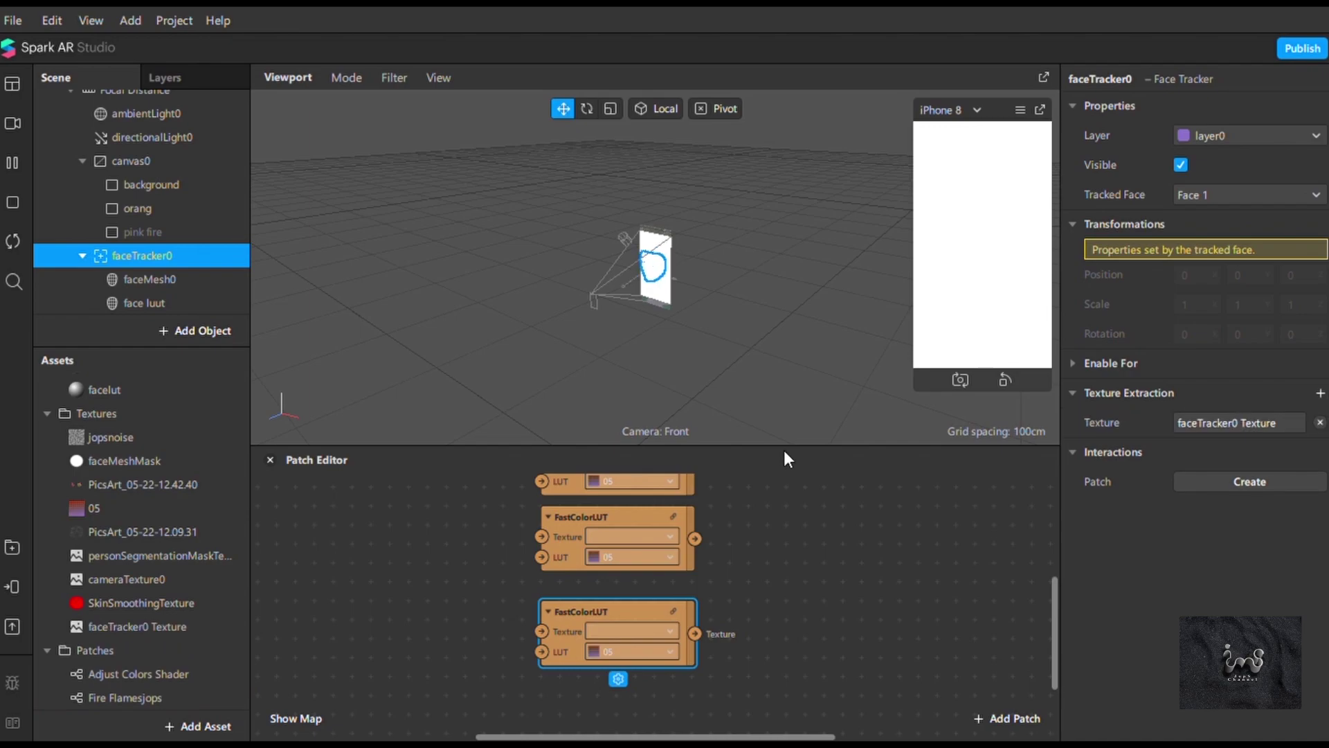
Step: Feed faceTracker0 Texture into the first FastColorLUT patch's Texture input and cameraTexture0's RGBA output into the other two
scroll(106, 655, down, 1)
drag(138, 603, 482, 492)
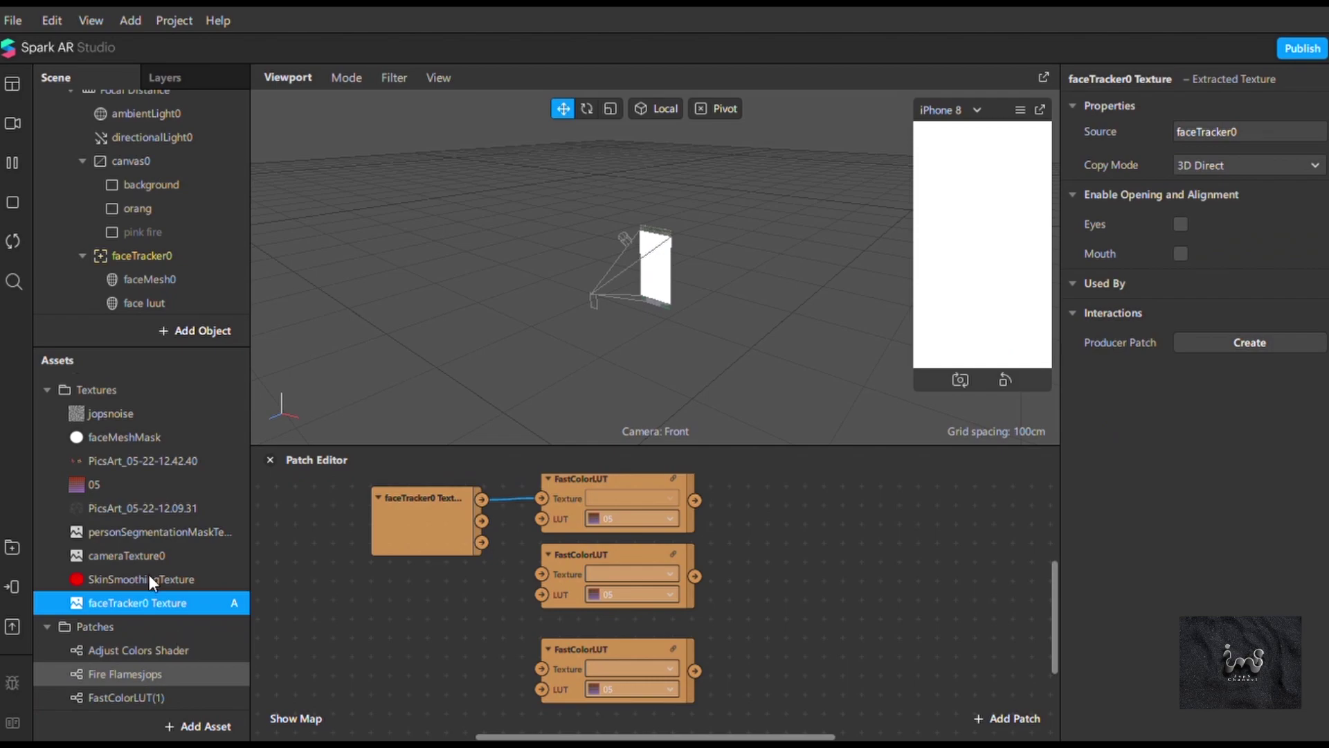
drag(139, 555, 422, 640)
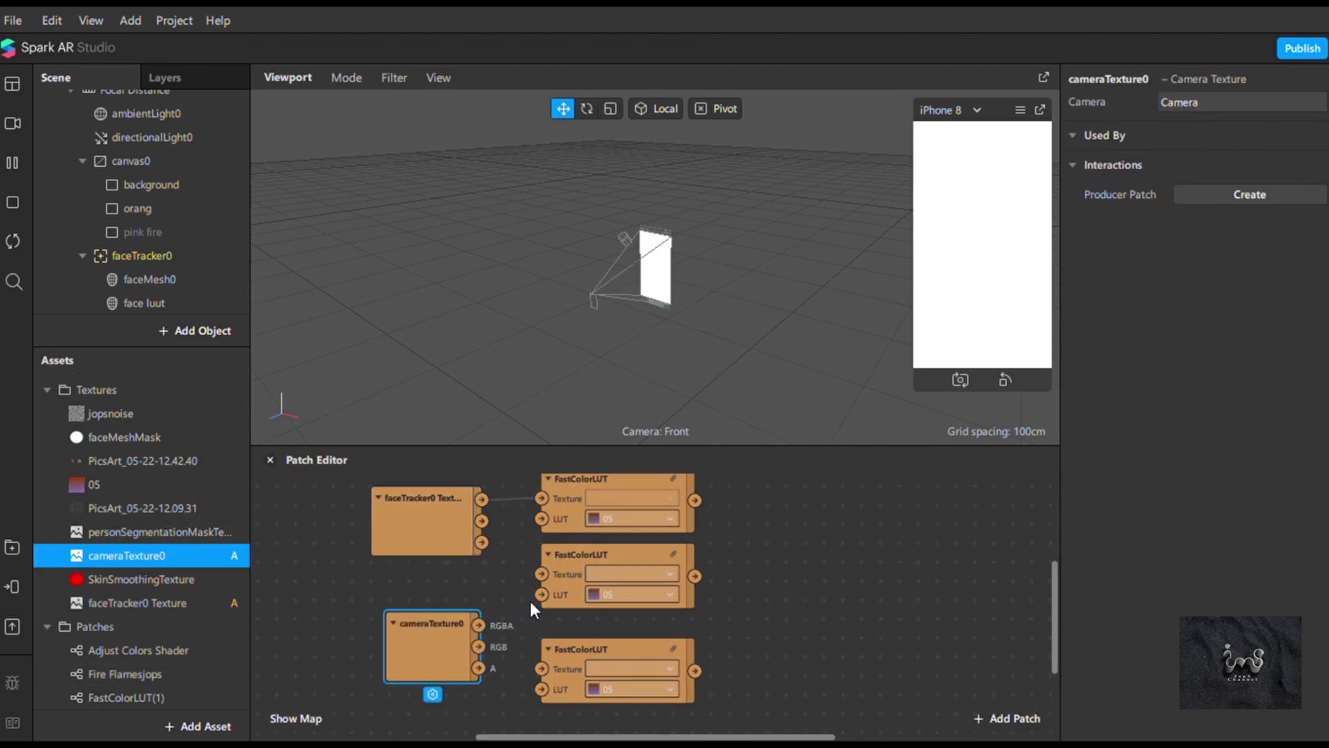
drag(541, 573, 479, 625)
drag(479, 625, 542, 669)
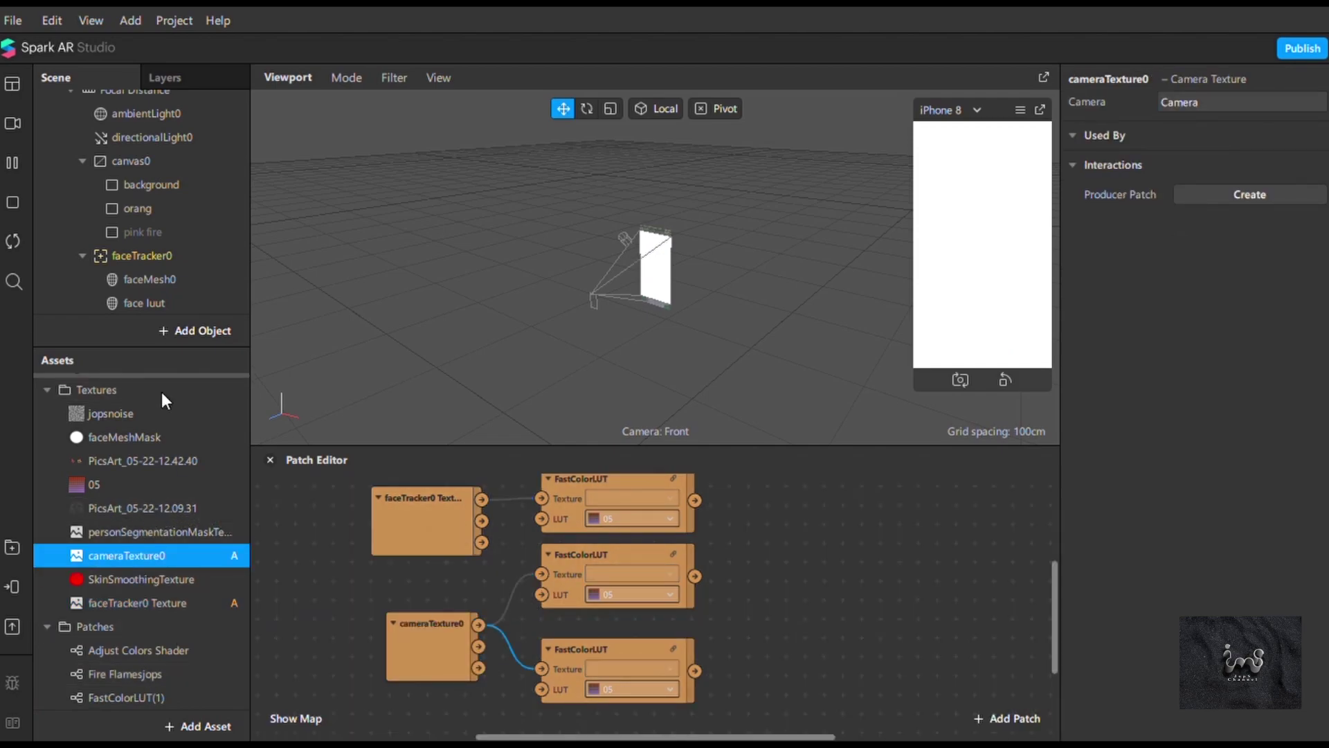
Step: Create a patch for the facelut material's diffuse texture and connect the first FastColorLUT output to it
scroll(152, 415, up, 3)
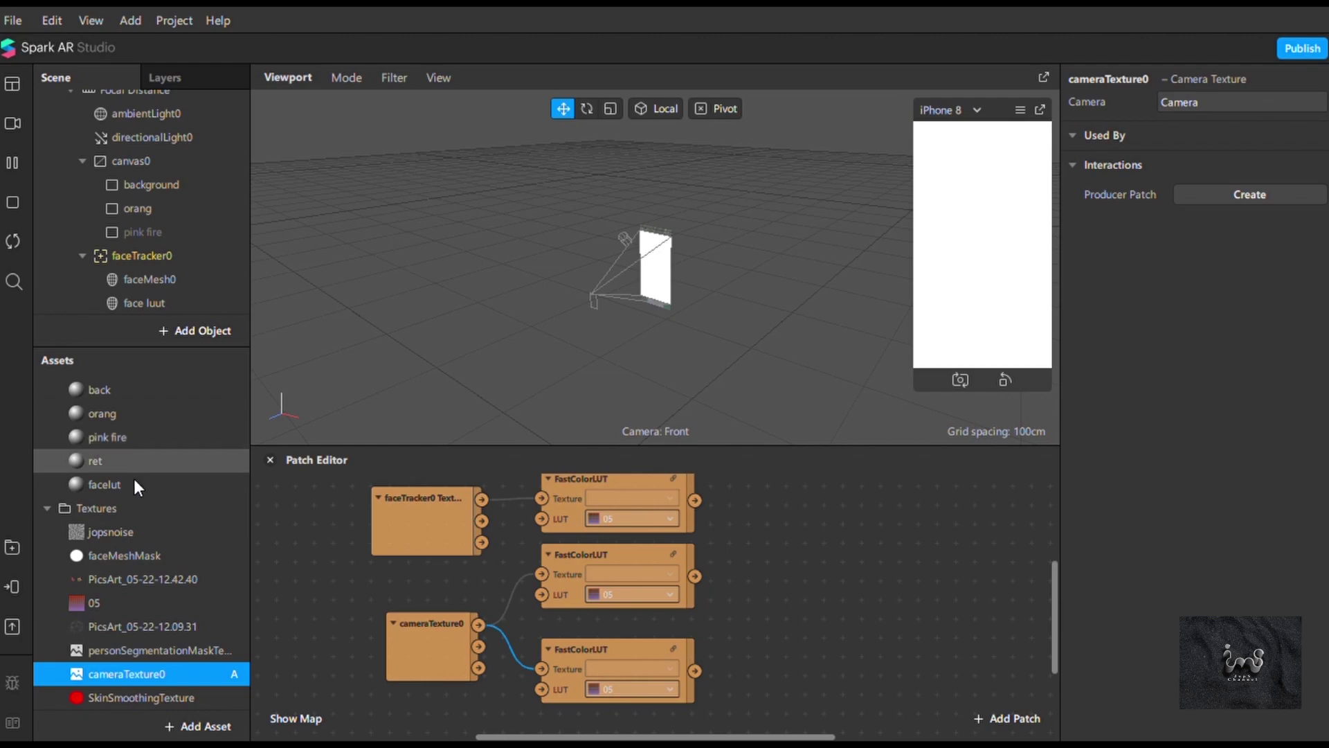
double_click(134, 481)
click(1090, 225)
drag(695, 499, 749, 517)
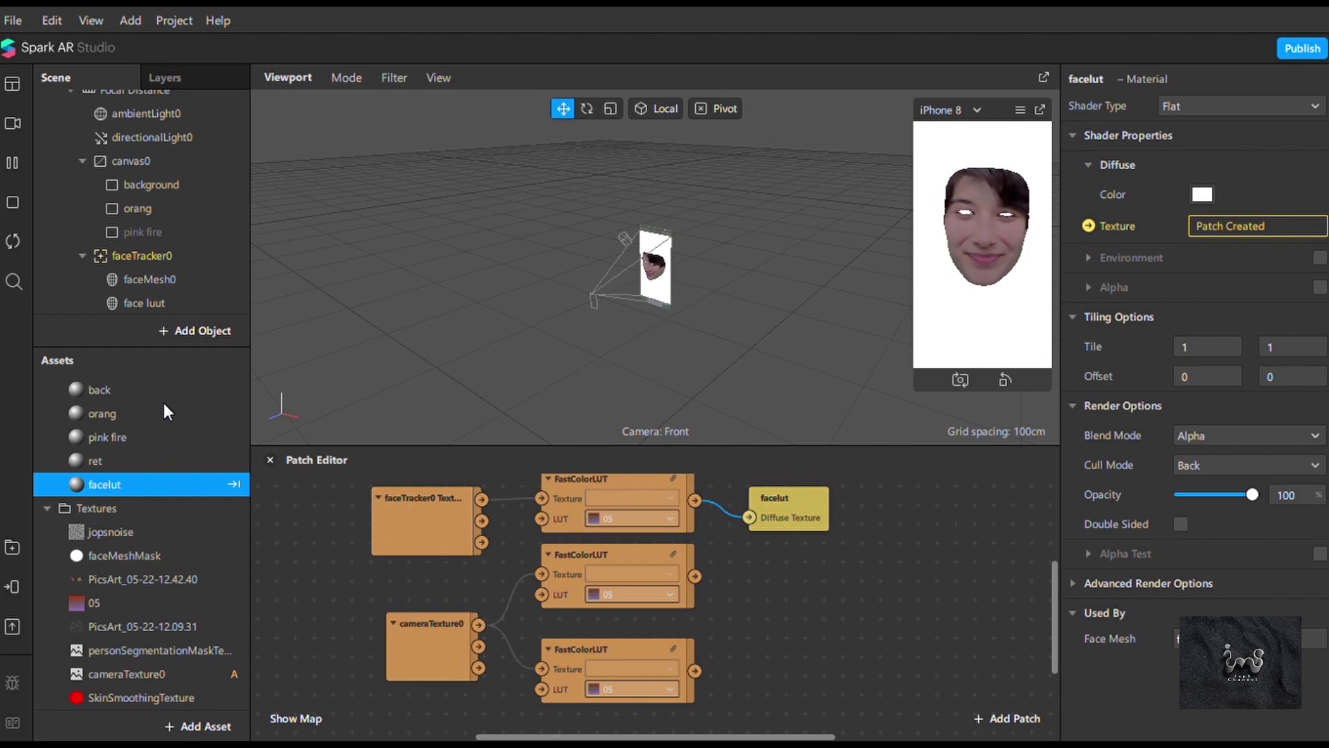
Step: Create a patch for the orang material's diffuse texture and connect the second FastColorLUT output to it
scroll(147, 415, up, 1)
double_click(149, 435)
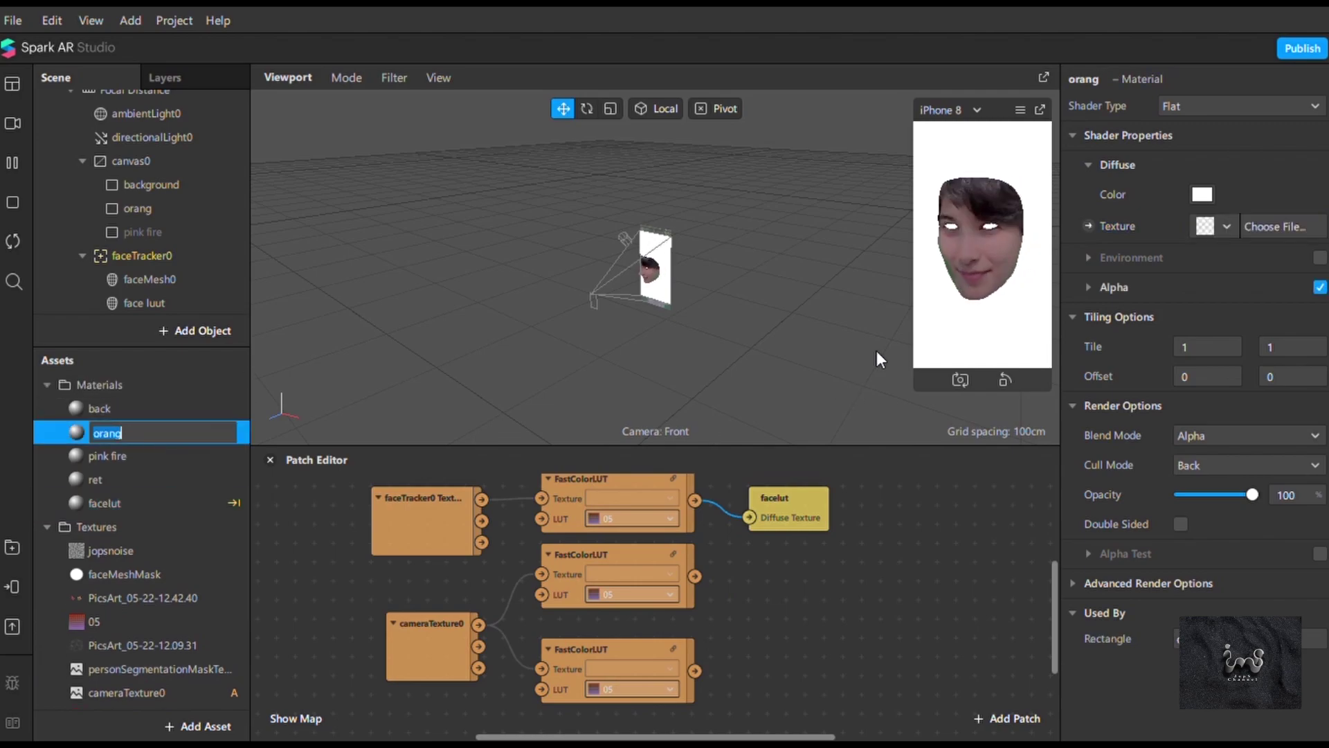
click(1088, 226)
drag(689, 619, 779, 576)
drag(695, 576, 749, 592)
Step: Create a patch for the back material's diffuse texture and connect the third FastColorLUT output to it
click(104, 409)
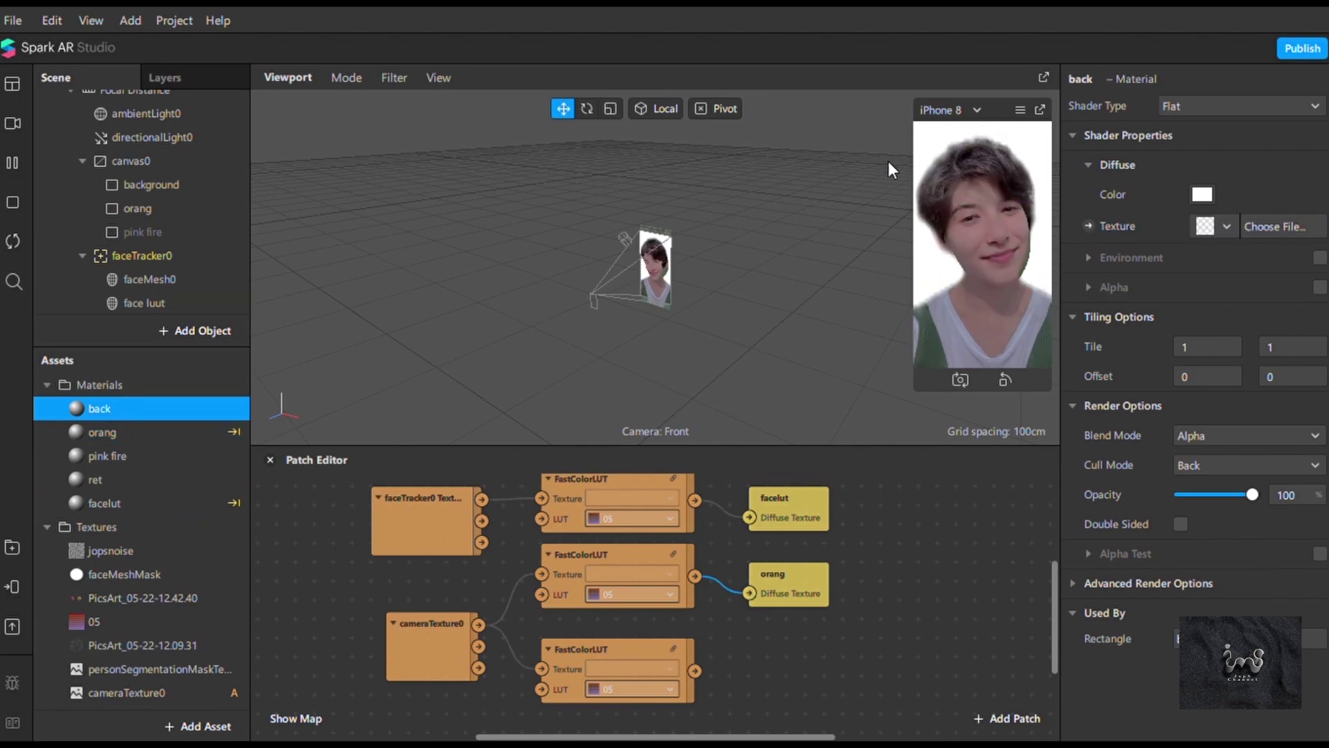
drag(675, 623, 793, 636)
drag(694, 670, 799, 676)
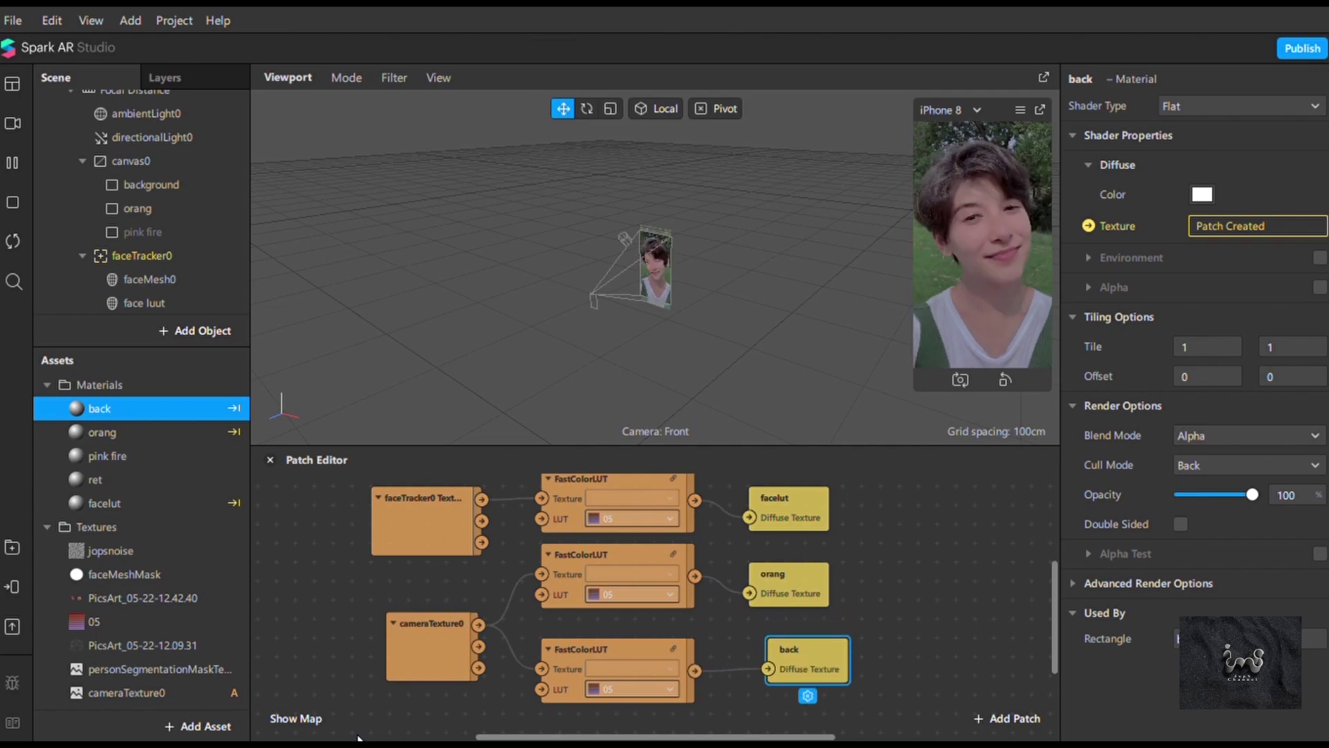
Step: Enable the Eyes and Mouth opening and alignment options for faceTracker0 Texture
scroll(343, 684, down, 3)
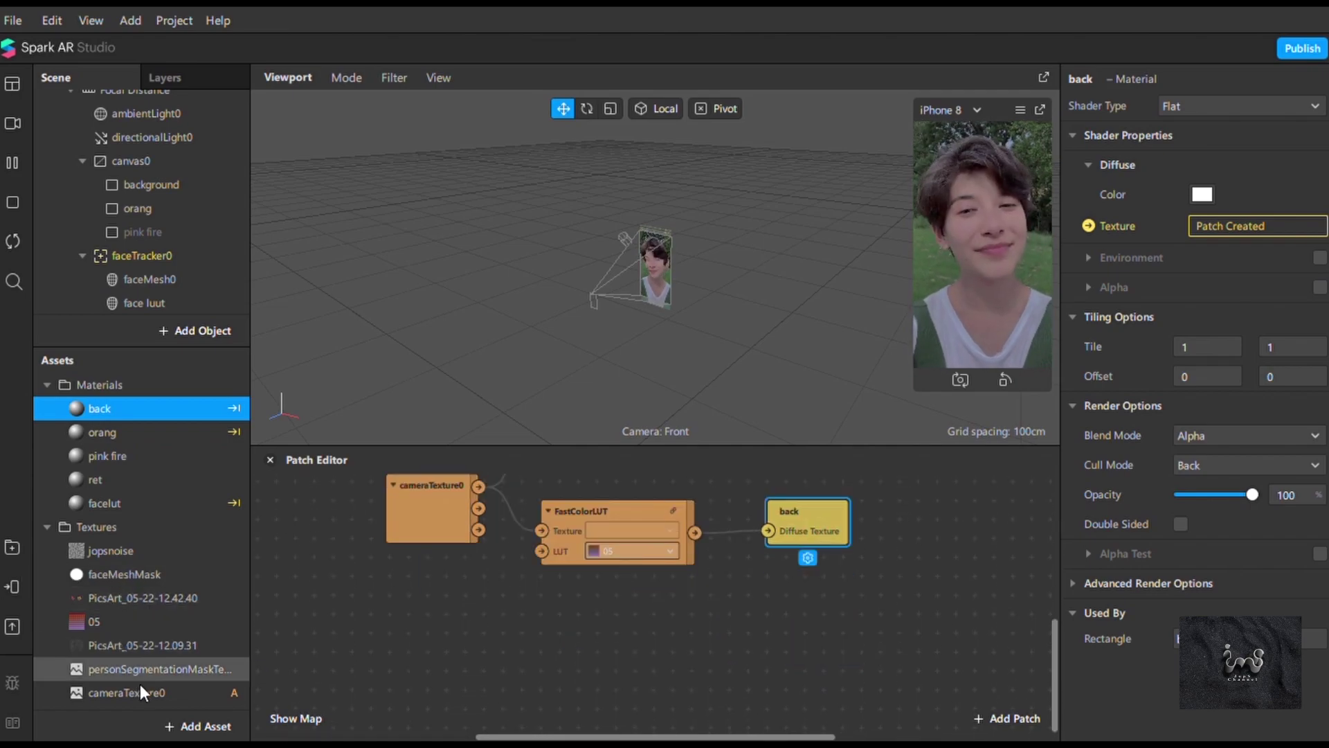
scroll(152, 665, down, 2)
click(166, 643)
click(1181, 225)
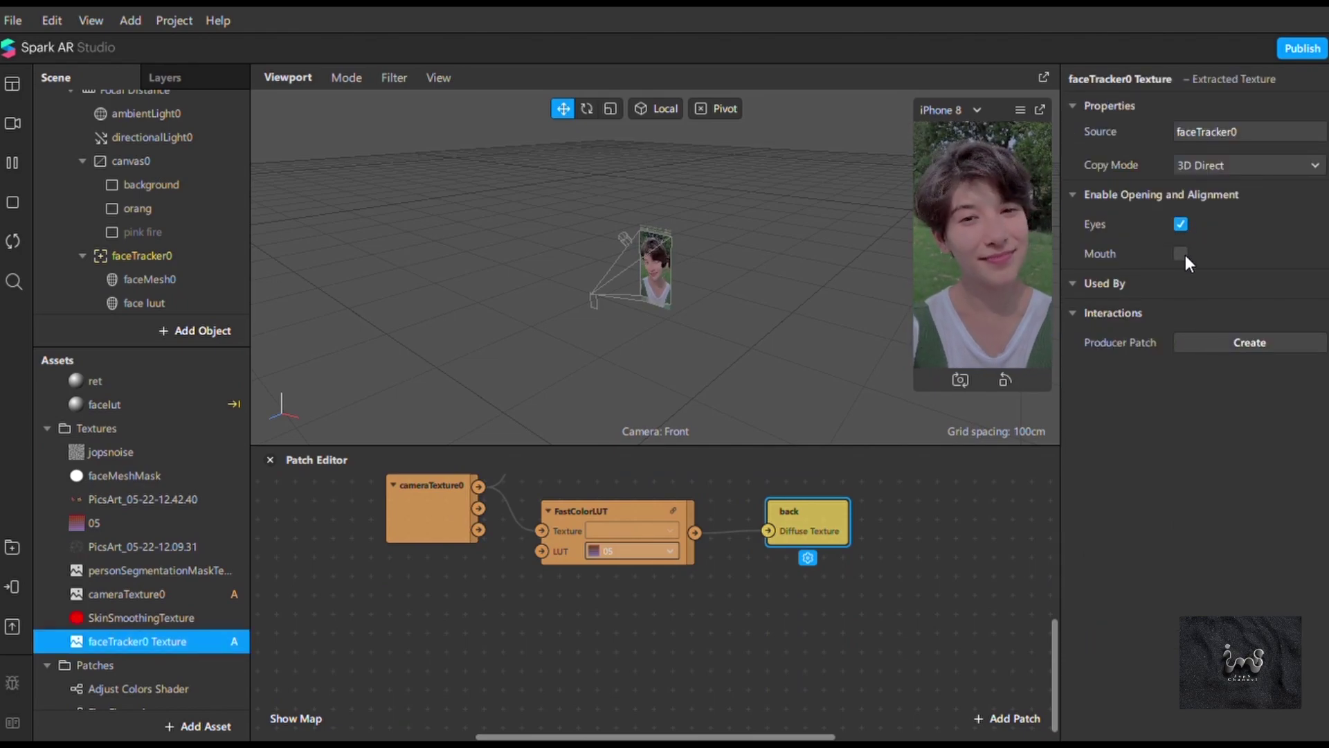
click(1183, 255)
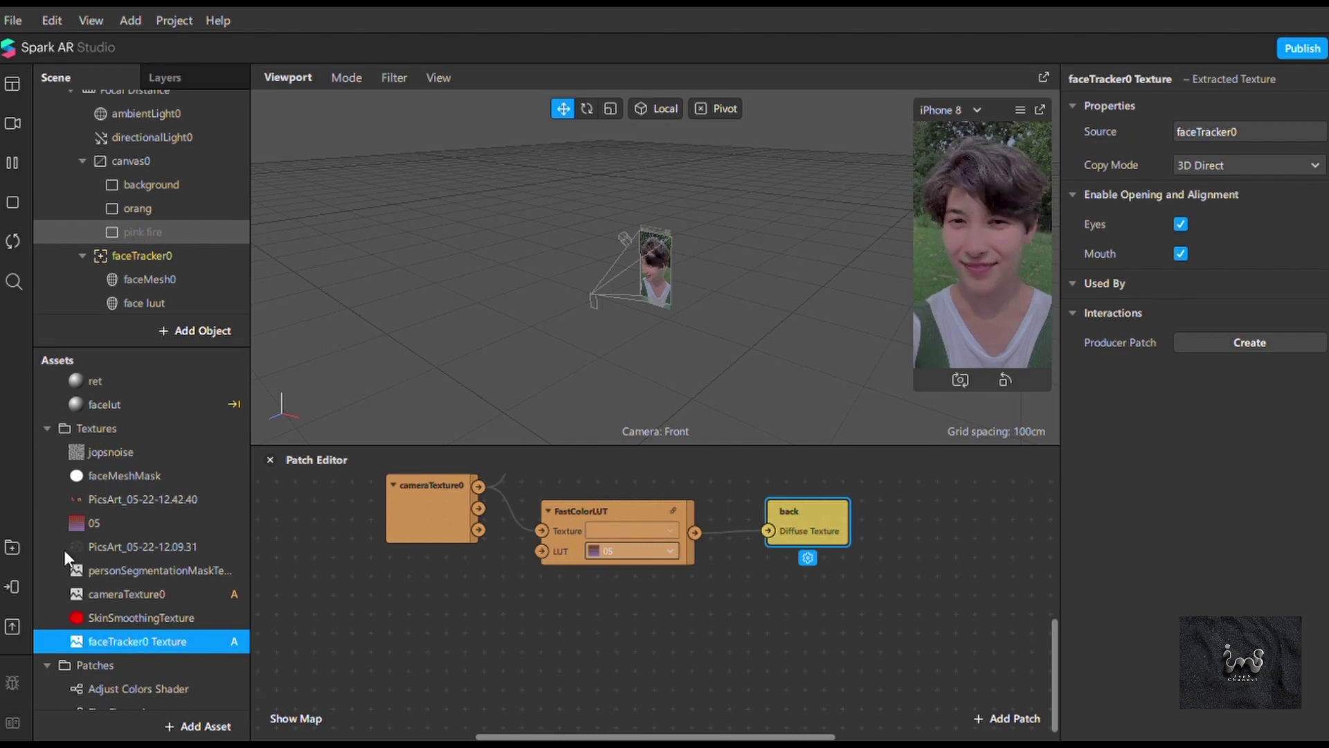
Step: Add the Fire Flamesjops, jopsnoise and person segmentation mask patches, and connect jopsnoise to the Noise Texture input
scroll(146, 665, down, 1)
drag(156, 674, 613, 646)
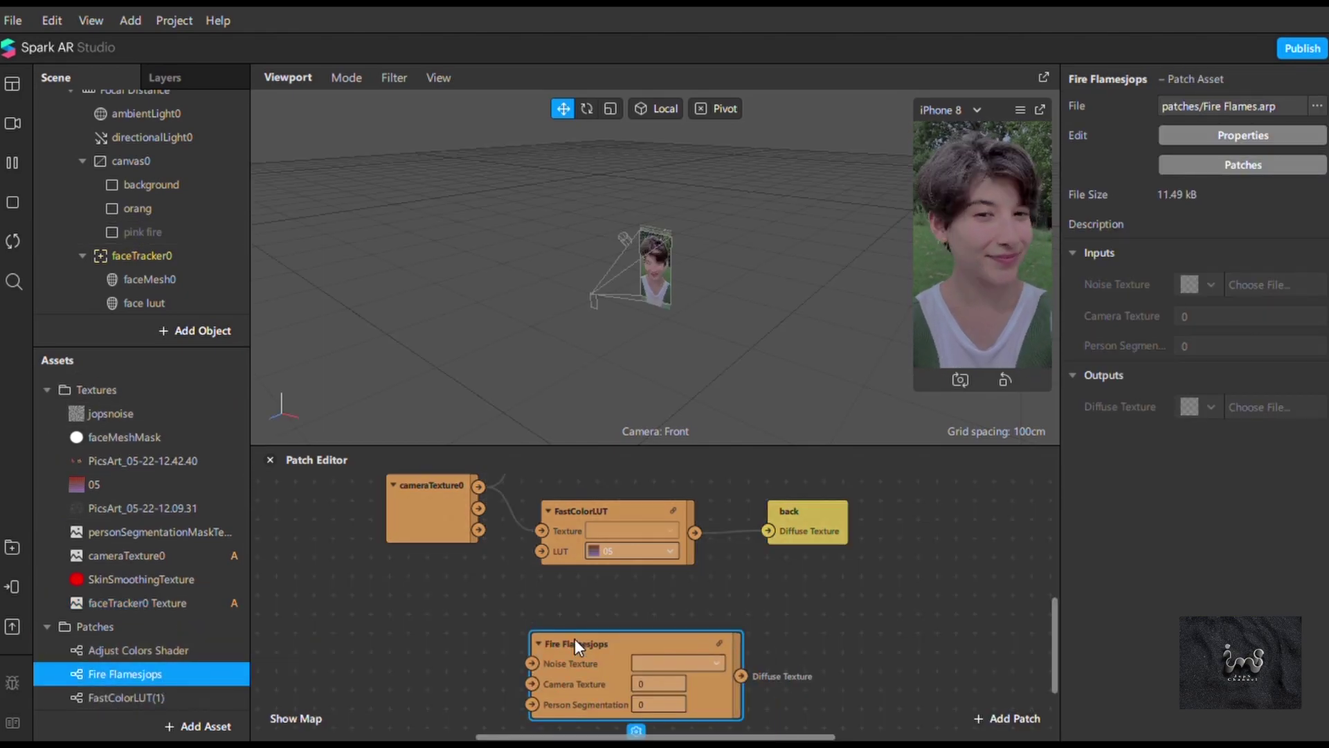
scroll(115, 439, up, 1)
drag(110, 451, 387, 605)
drag(152, 571, 374, 593)
drag(424, 504, 523, 559)
click(412, 603)
Step: Connect cameraTexture0 to Fire Flamesjops' Camera Texture input and the segmentation mask's alpha output to its Person Segmentation input
scroll(484, 497, up, 2)
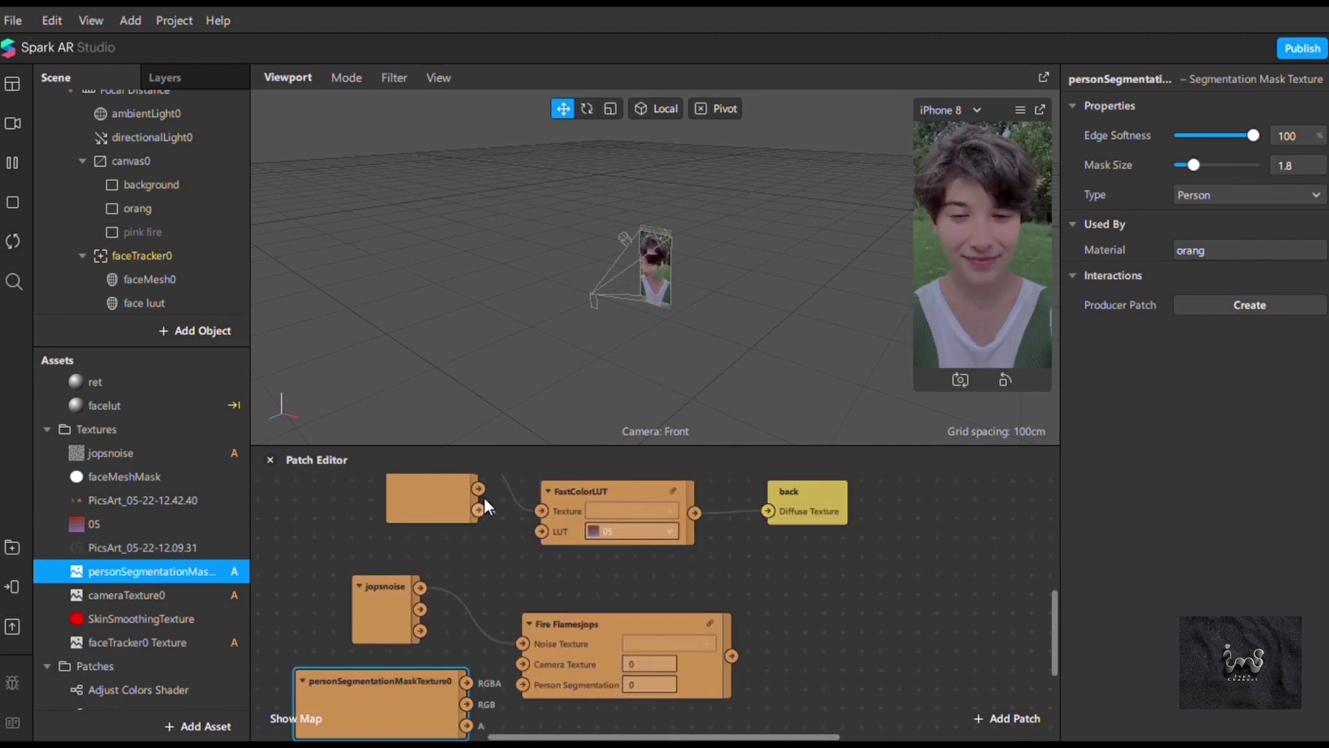
scroll(498, 623, up, 1)
scroll(521, 716, down, 1)
drag(468, 712, 521, 671)
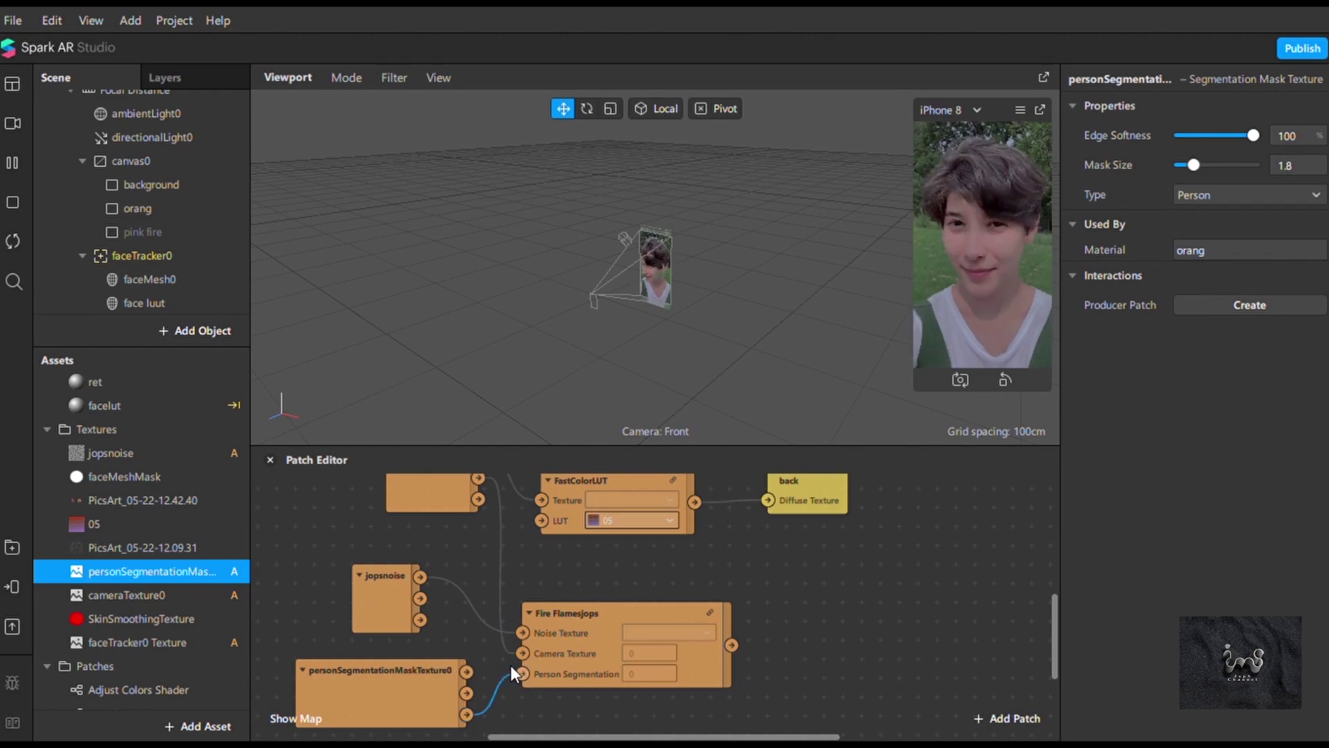
Step: Make the pink fire rectangle visible and create a patch for the pink fire material's diffuse texture
scroll(161, 426, up, 2)
click(152, 233)
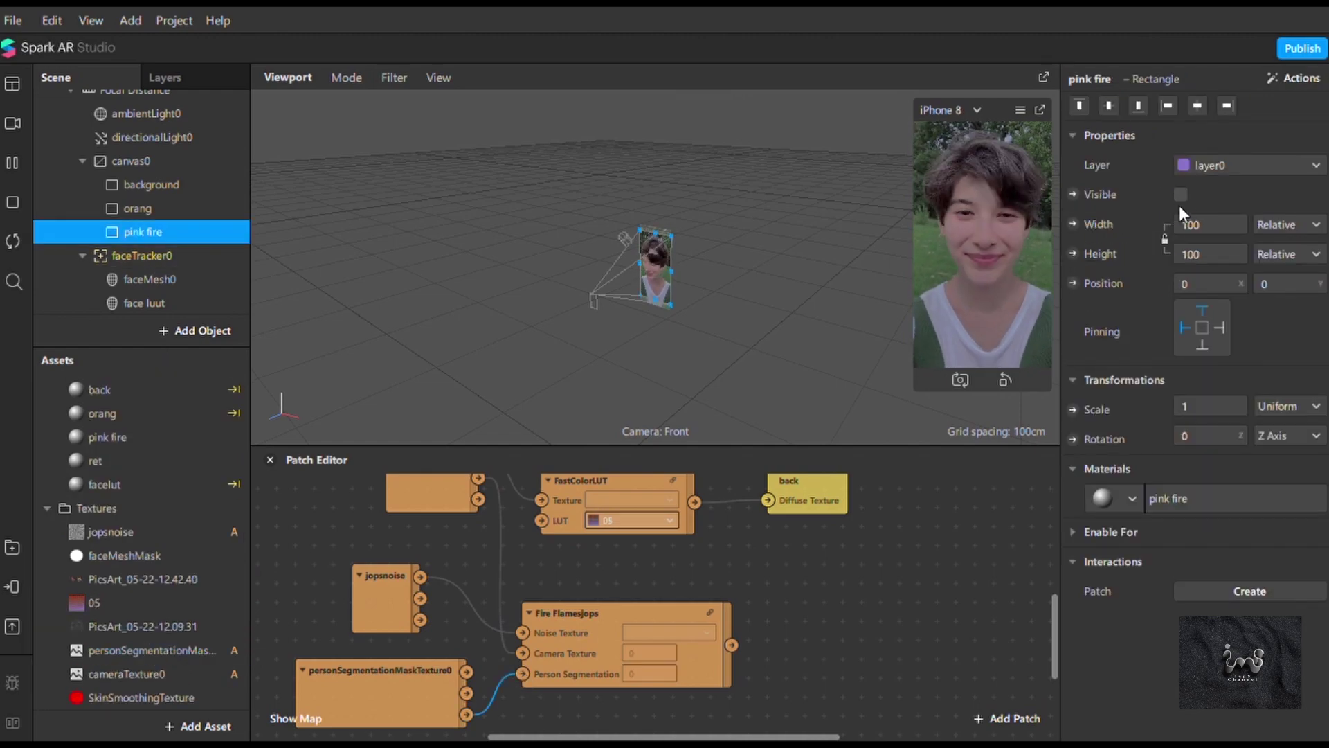
click(1180, 195)
click(107, 437)
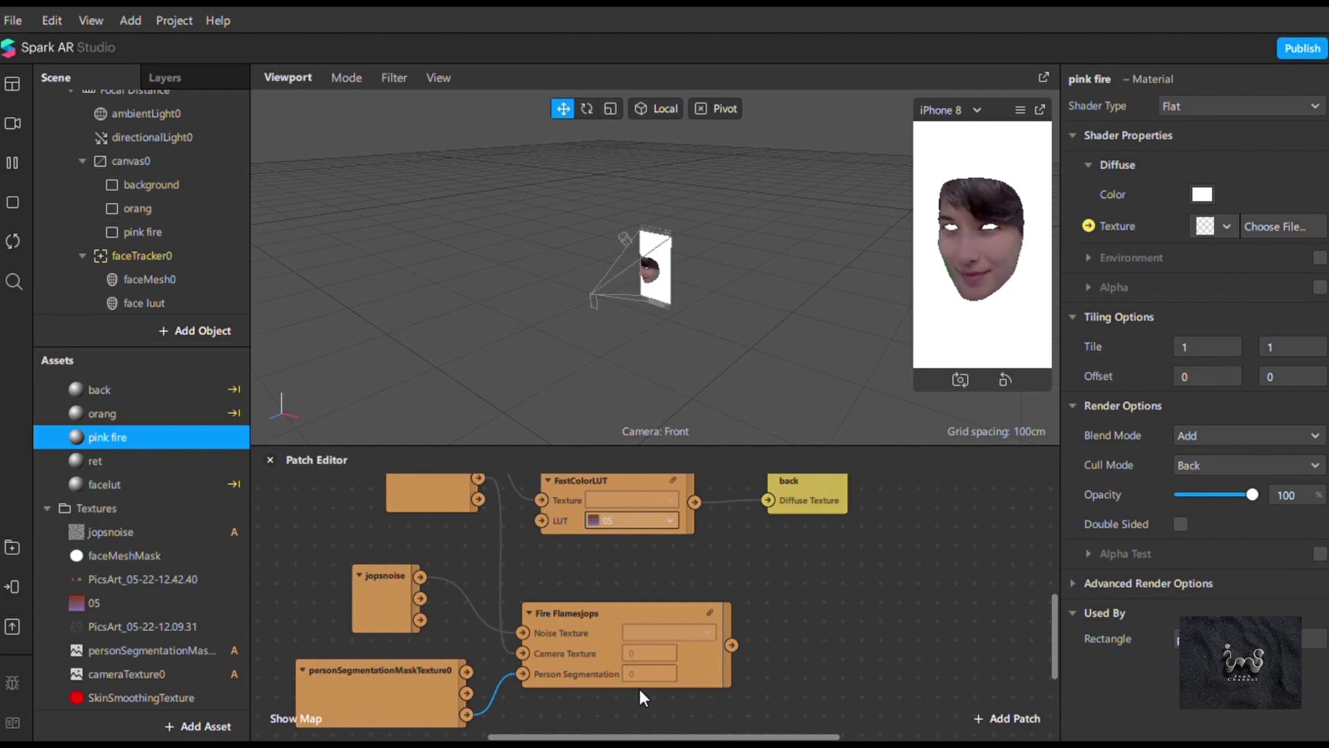
click(1088, 226)
Step: Add the Adjust Colors Shader patch in front of the pink fire material patch
scroll(166, 615, down, 3)
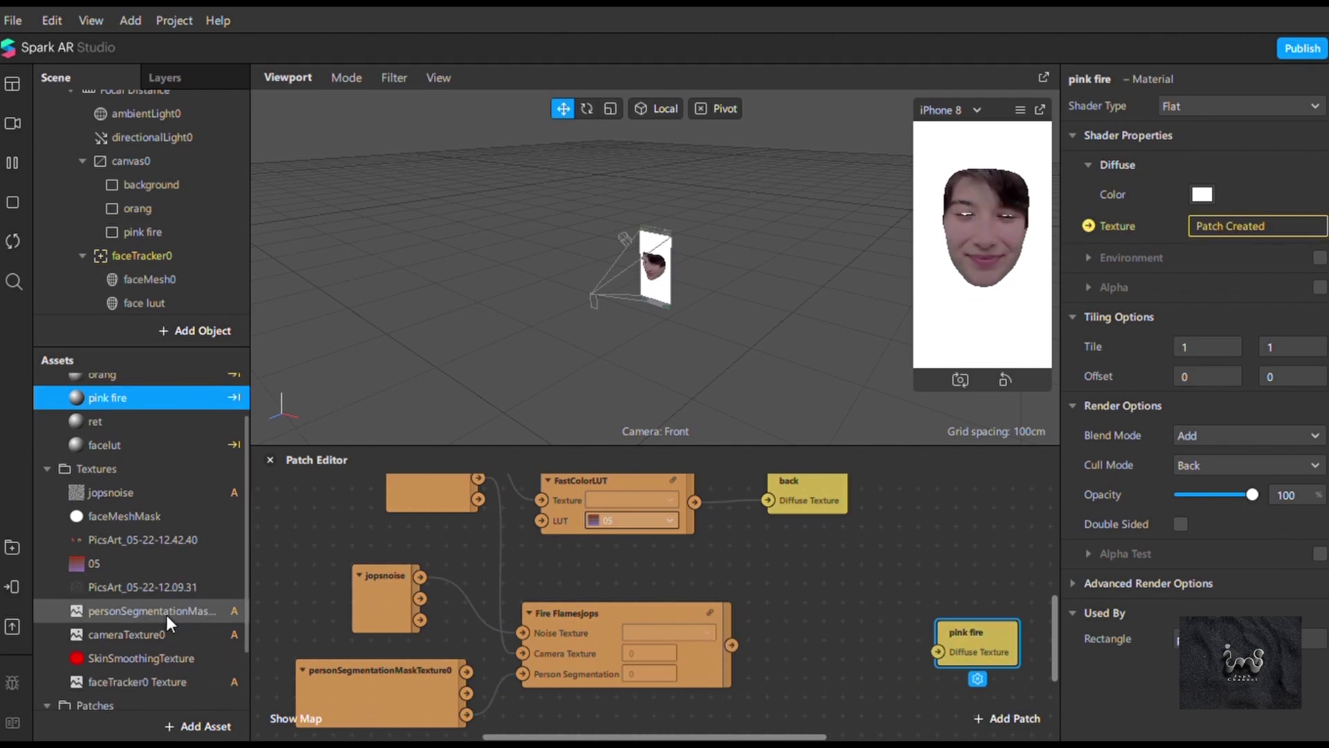
scroll(139, 654, down, 1)
drag(139, 650, 907, 604)
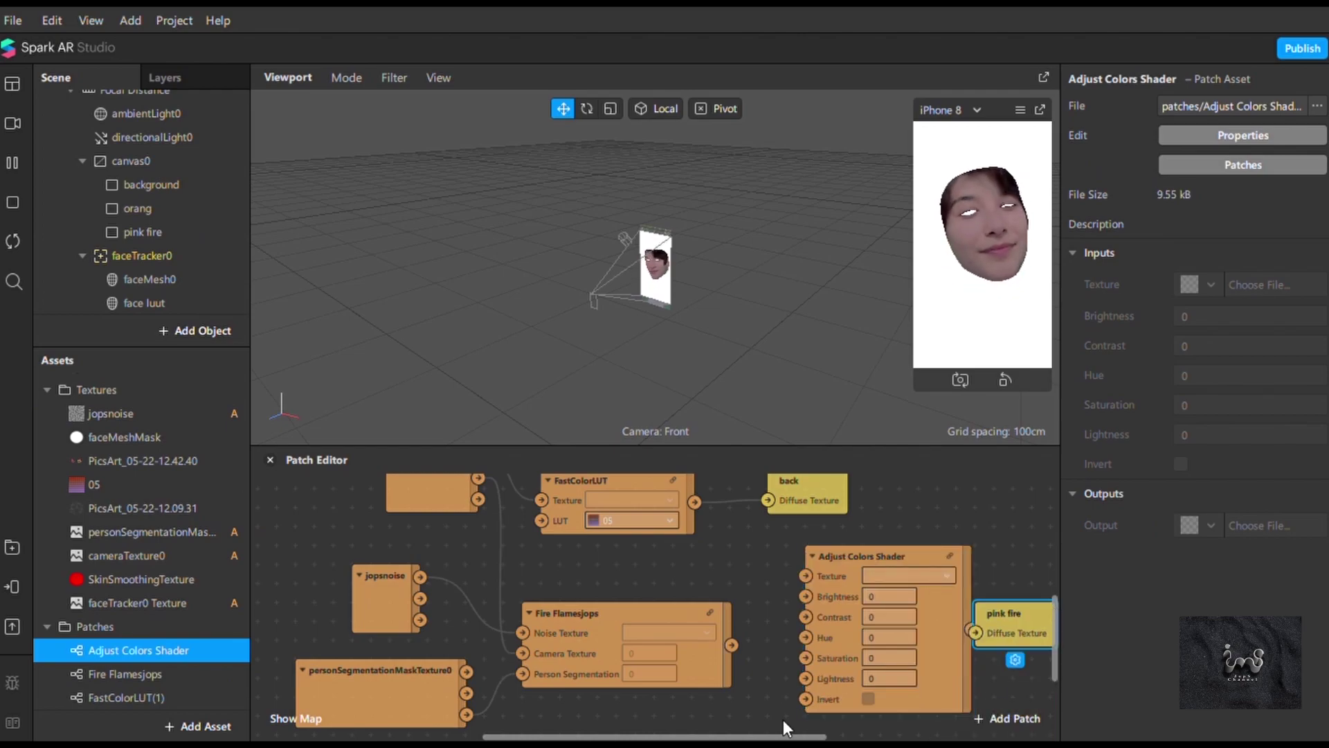
Step: Add a Multiply patch for colours, set its First Value to pink, and connect the Fire Flamesjops output to its Second Value
scroll(1005, 714, right, 3)
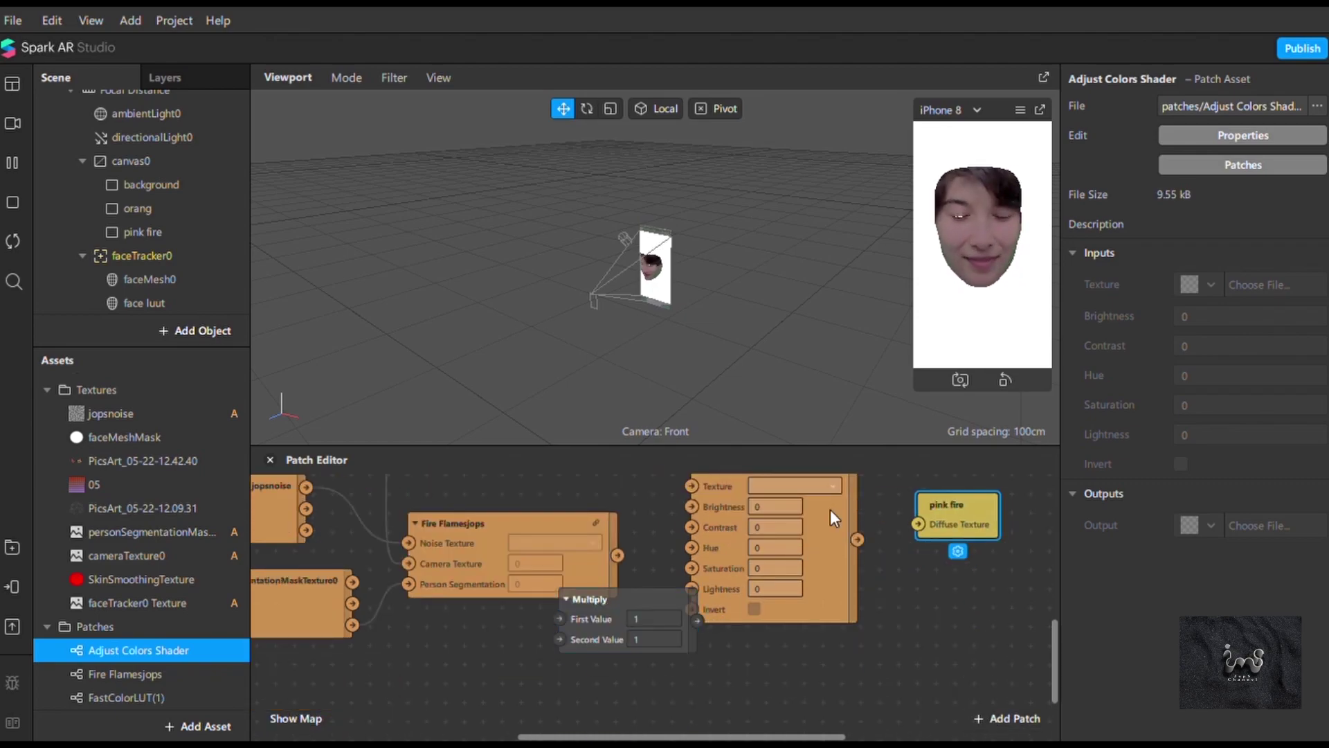
click(656, 594)
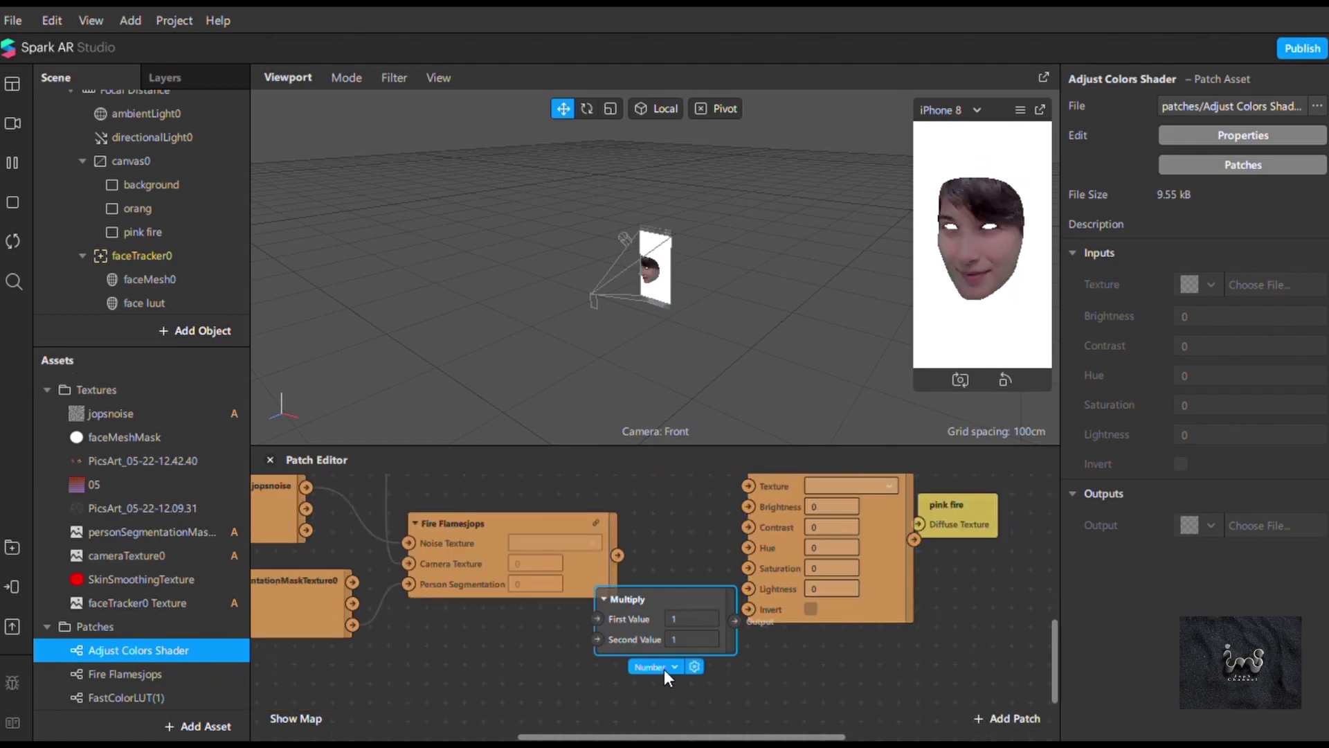
click(663, 668)
click(704, 612)
drag(695, 590, 690, 632)
drag(617, 556, 609, 676)
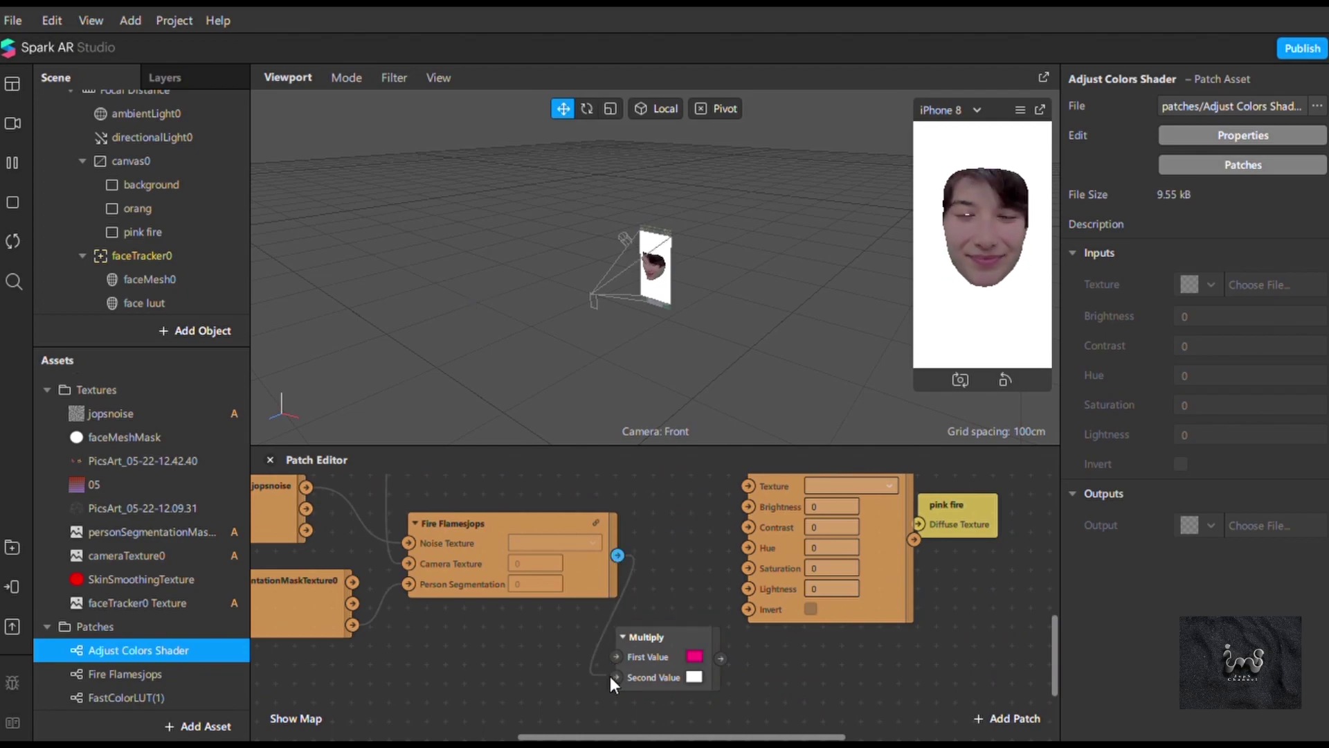
Step: Set the pink fire material's colour to pink and route the Multiply output through Adjust Colors Shader's Texture input into its patch
scroll(122, 416, up, 3)
click(107, 437)
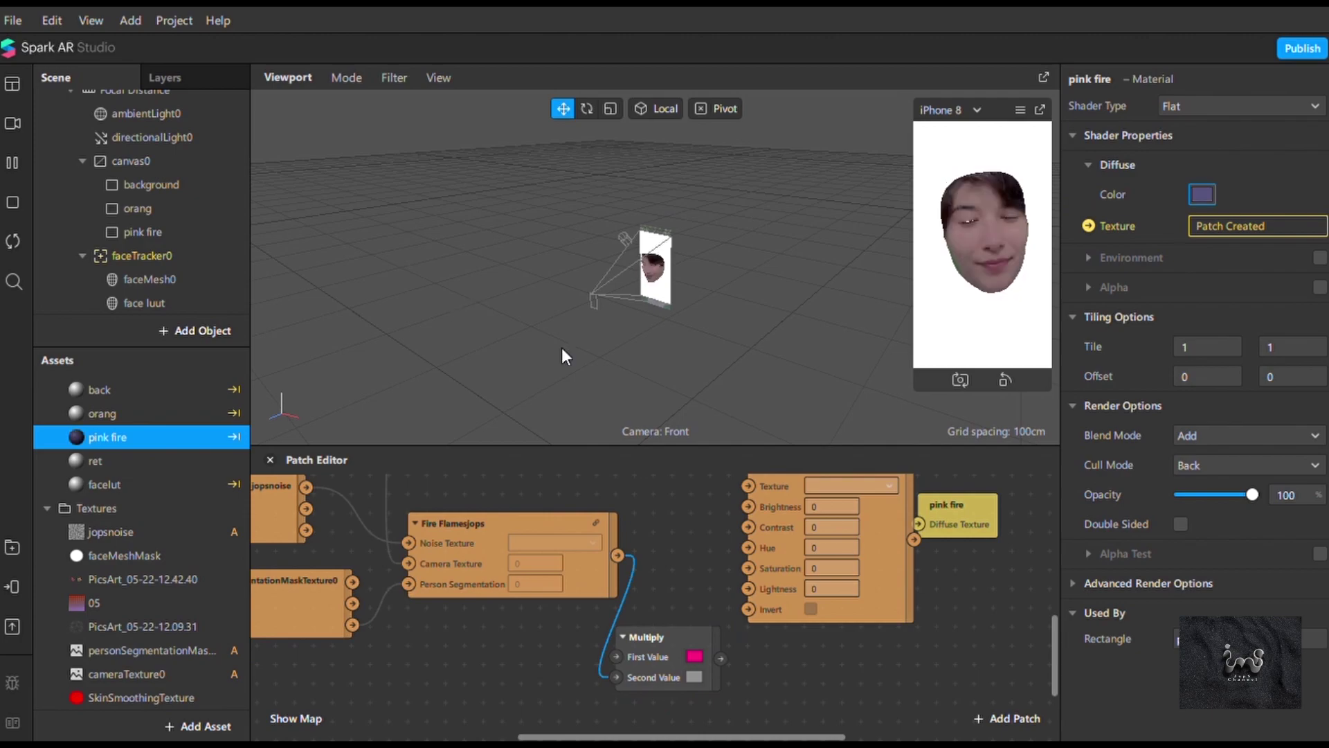
drag(720, 658, 748, 486)
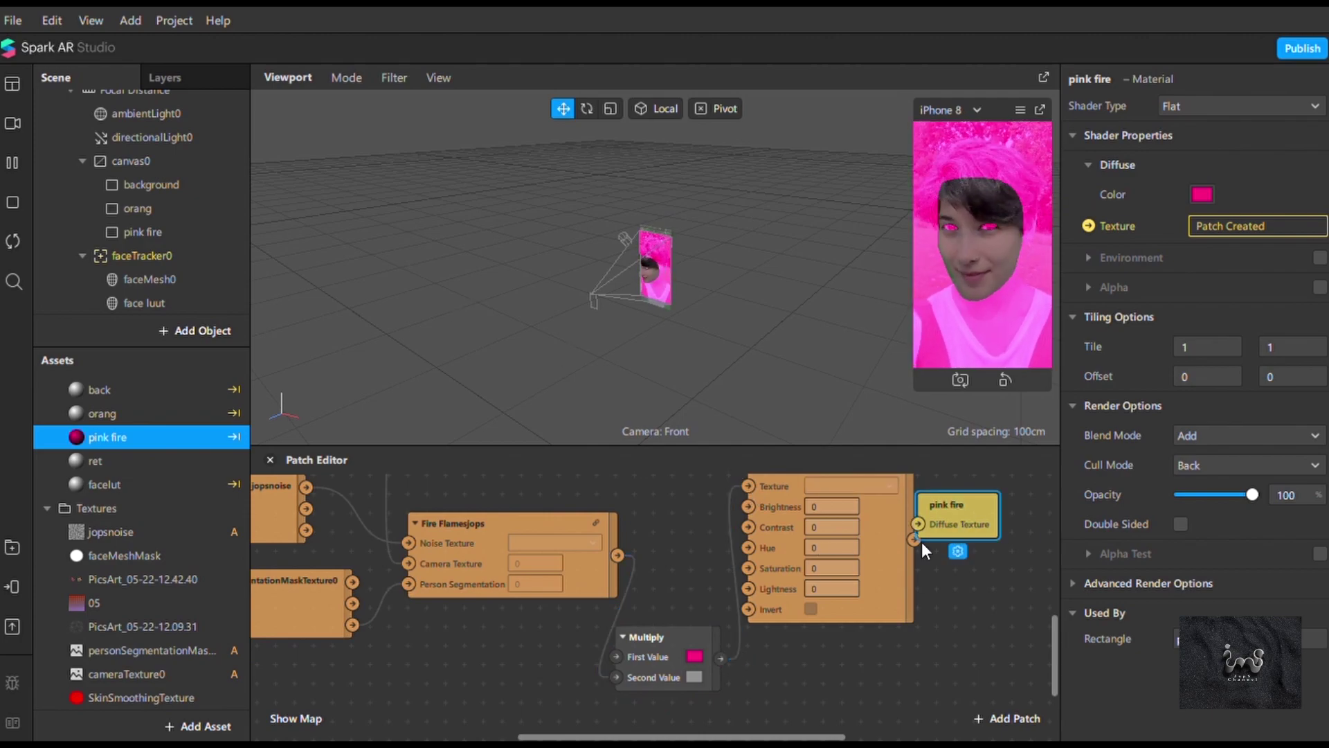
drag(920, 541, 974, 523)
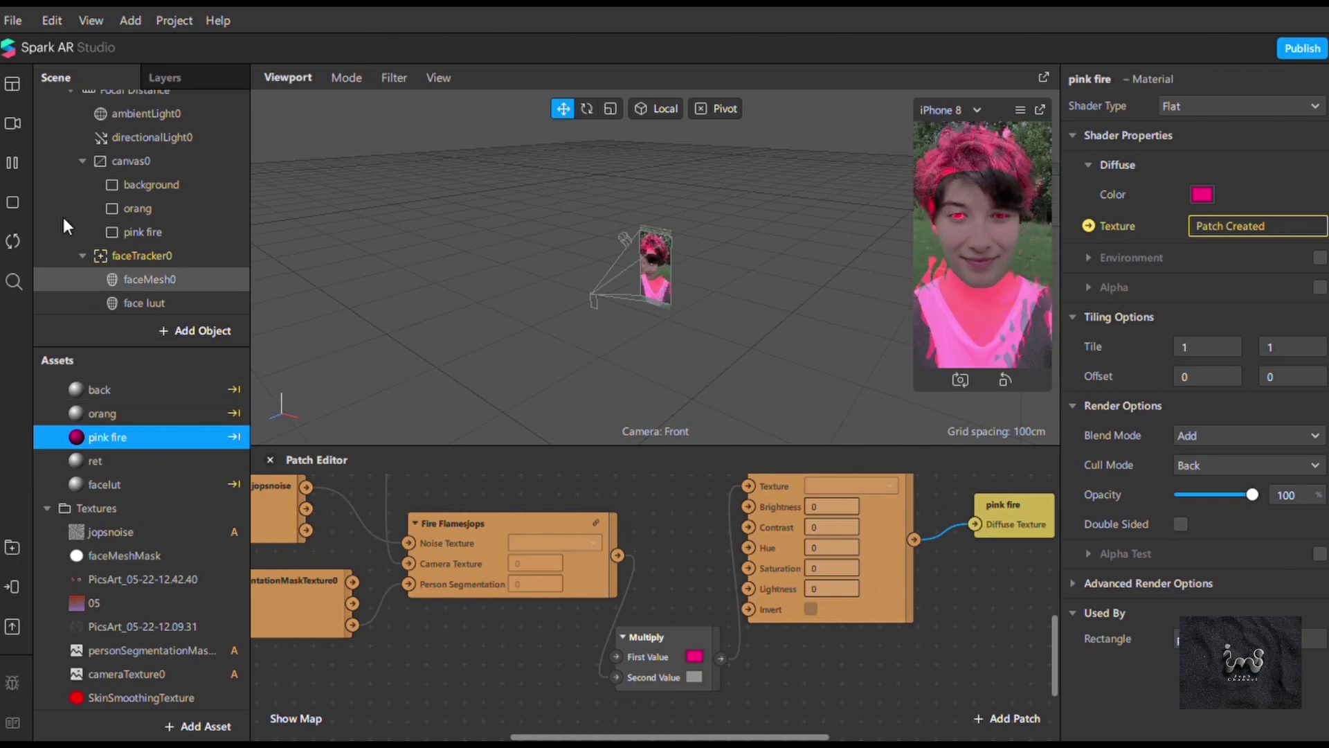
Step: Move the pink fire rectangle between background and orang in canvas0
scroll(107, 269, up, 2)
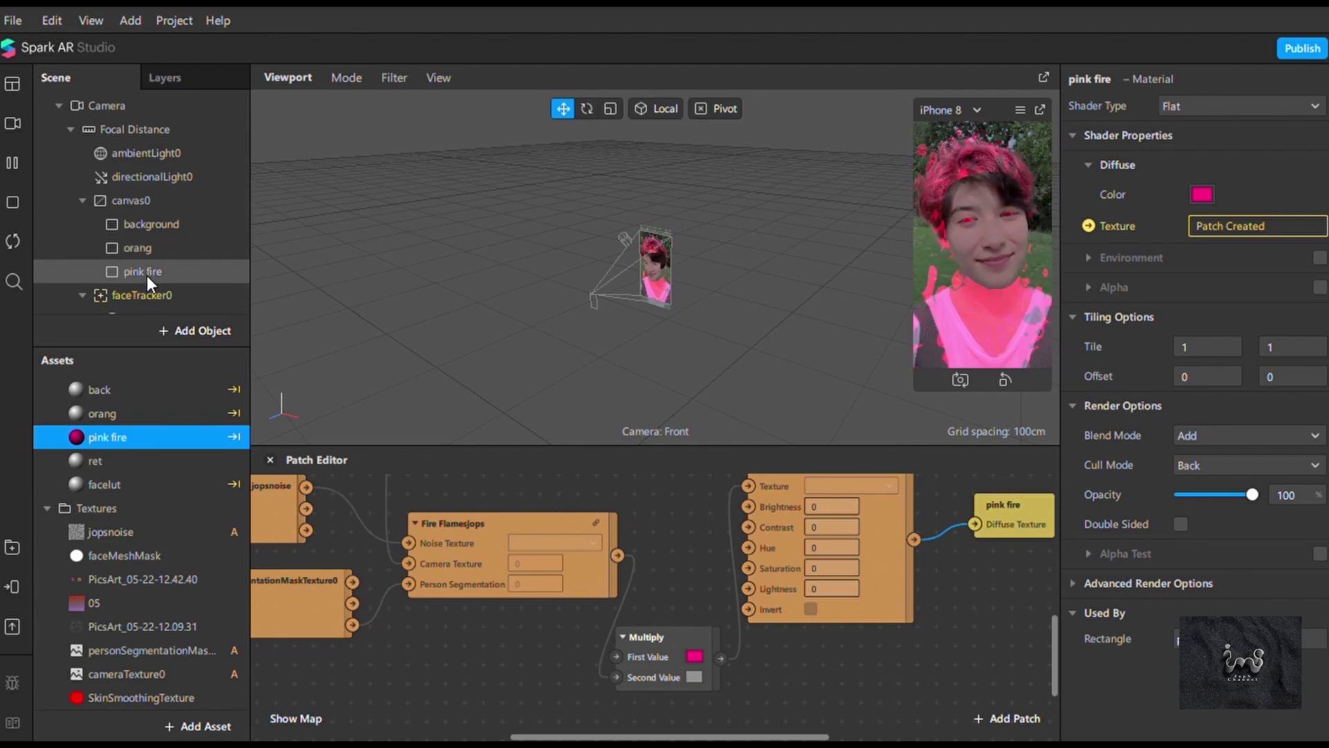
click(147, 275)
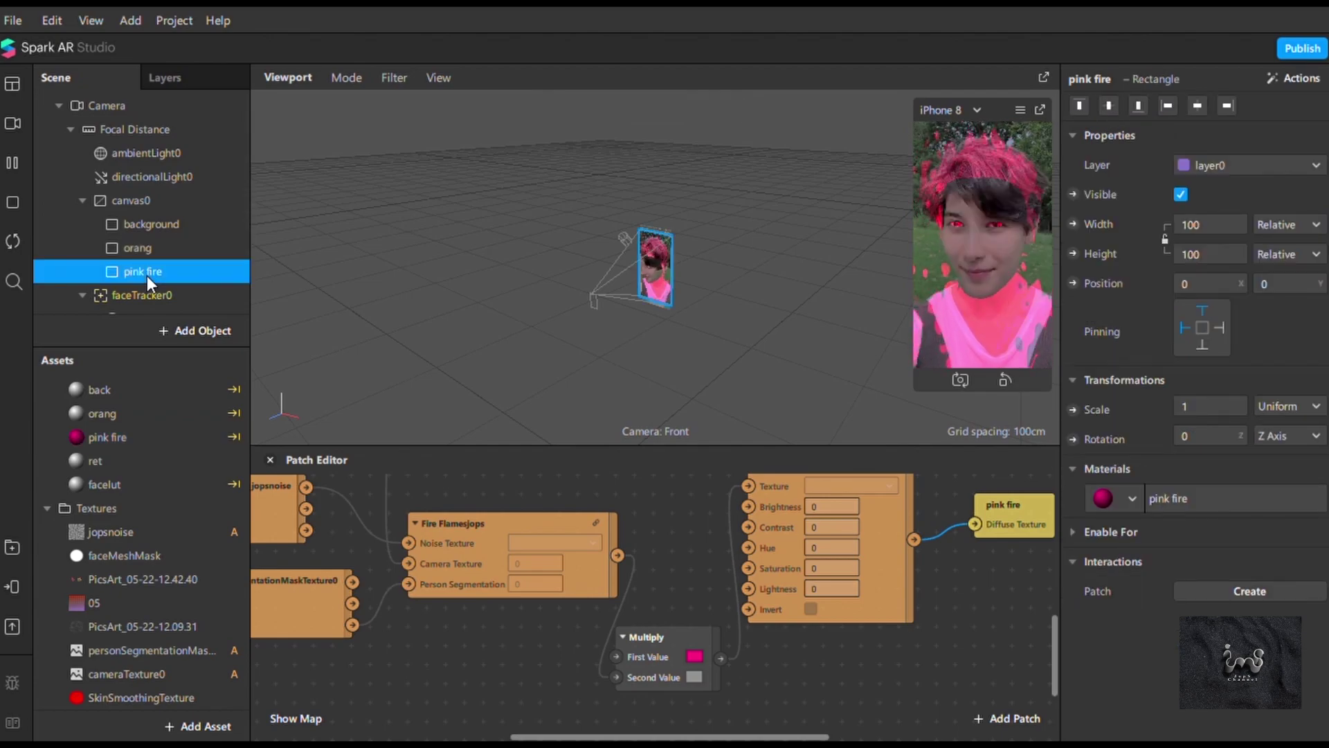
drag(143, 239, 135, 233)
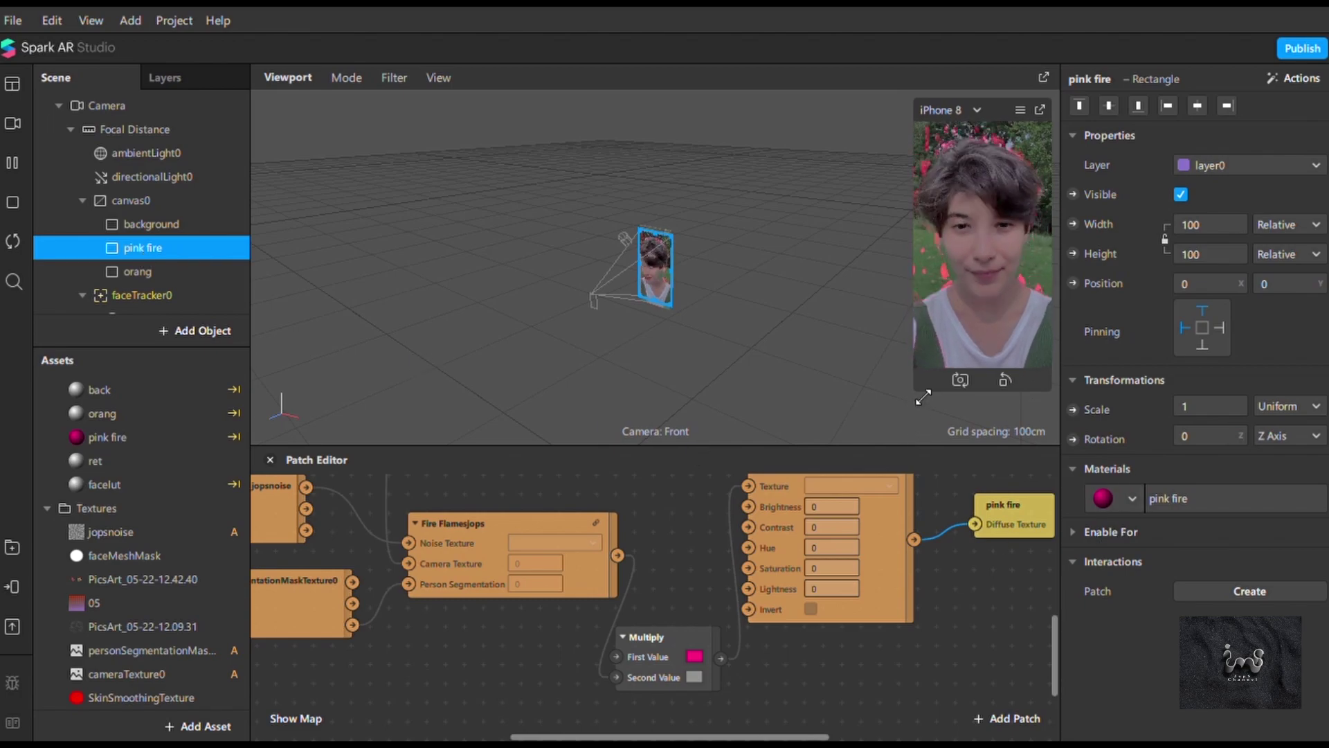
Step: Shrink the Patch Editor area and enlarge the iPhone 8 preview to inspect the fire effect
drag(883, 446, 864, 470)
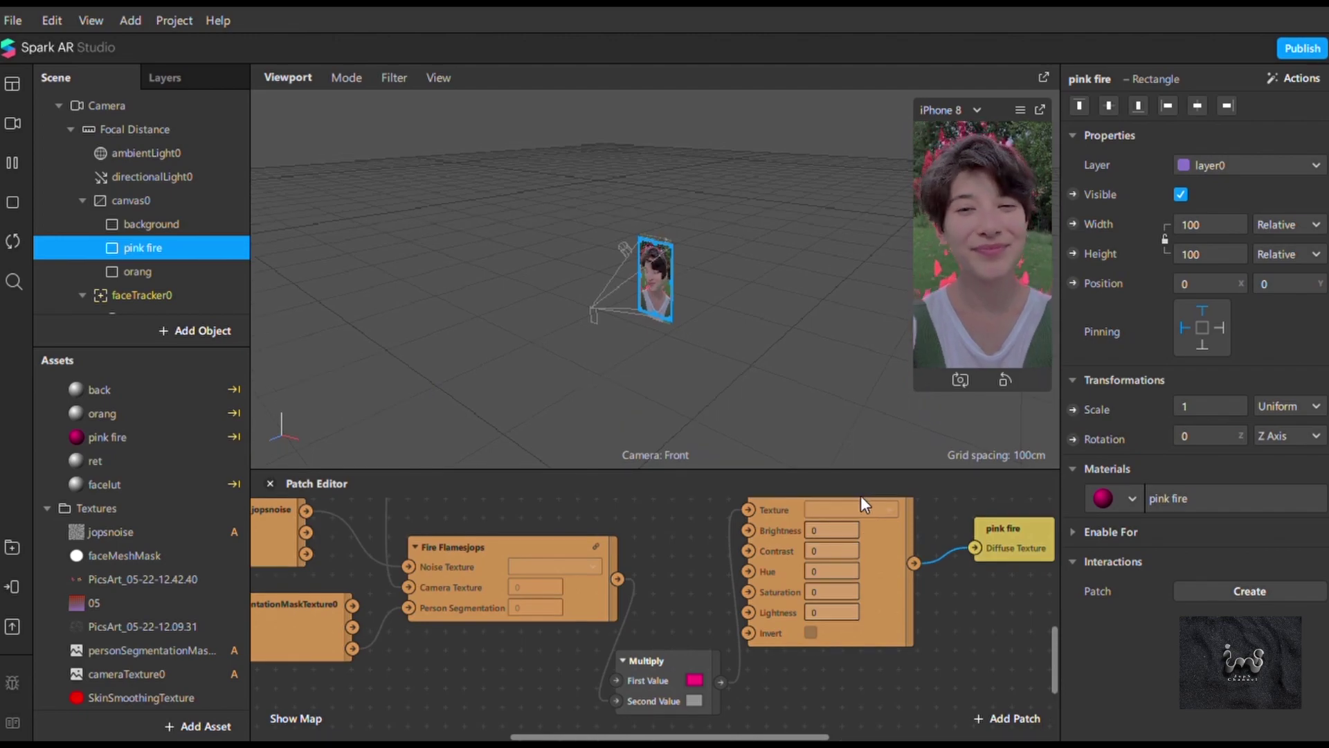
drag(868, 526, 865, 529)
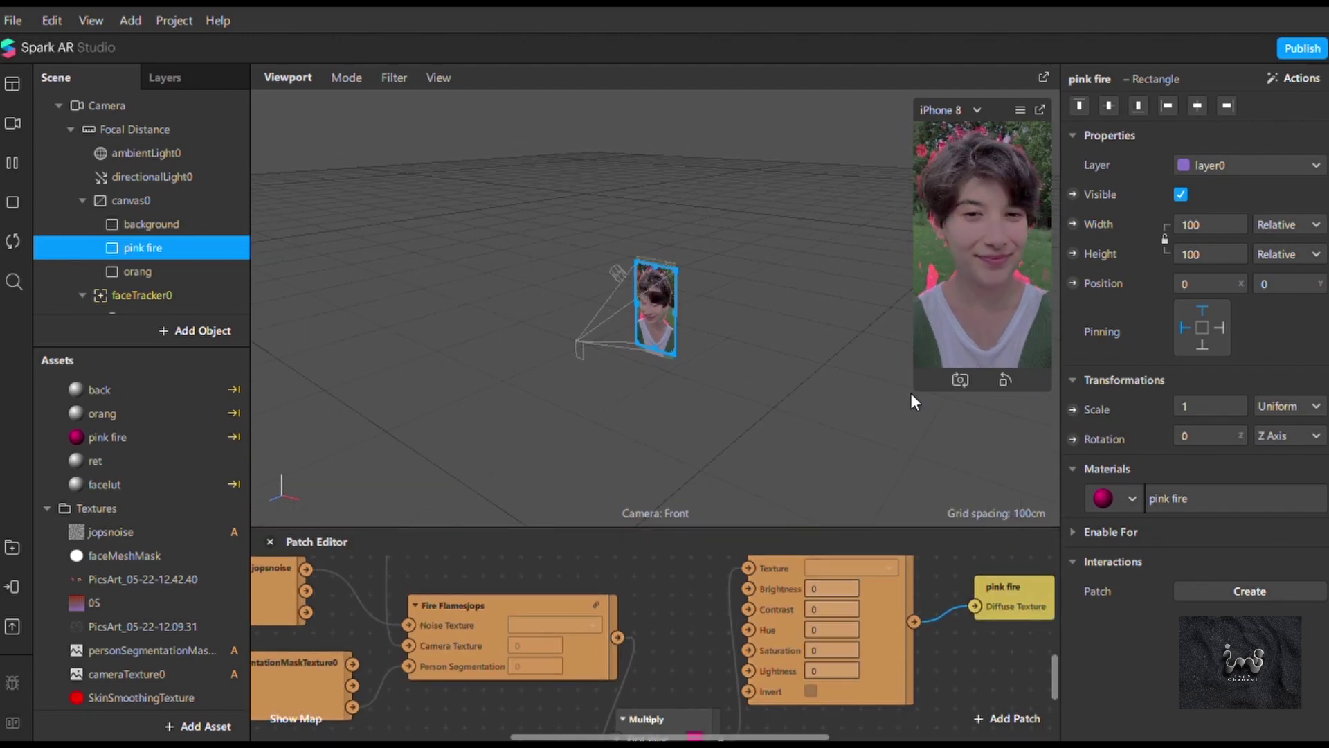
drag(814, 458, 772, 473)
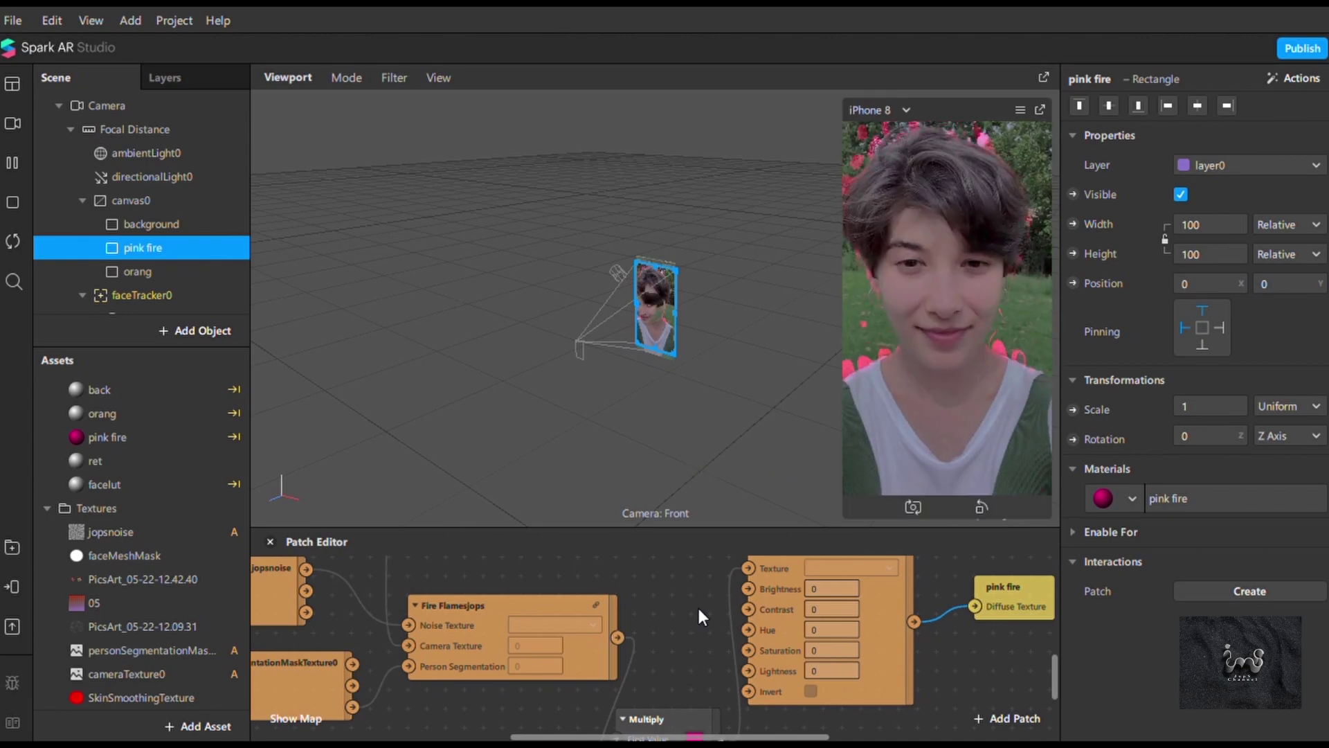
Step: Add another face mesh under faceTracker0 and give it a new material
scroll(699, 614, down, 3)
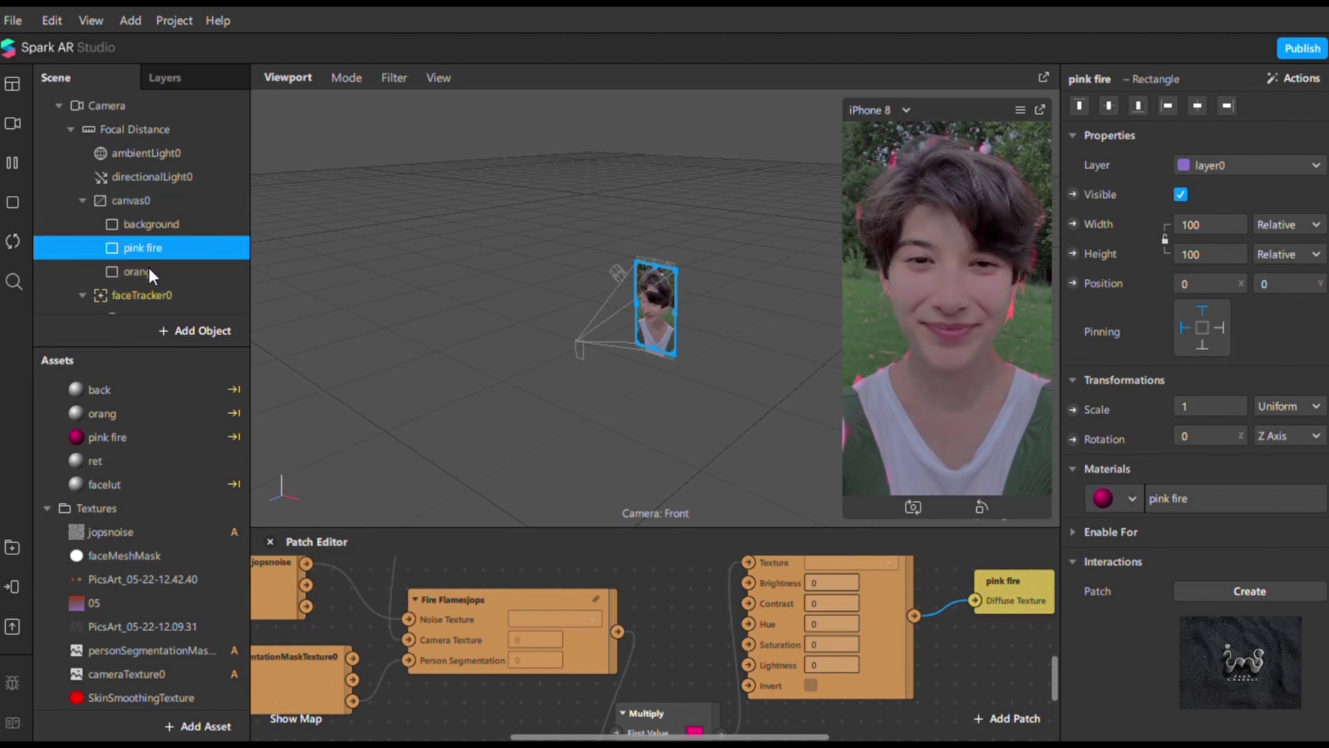
scroll(162, 304, down, 2)
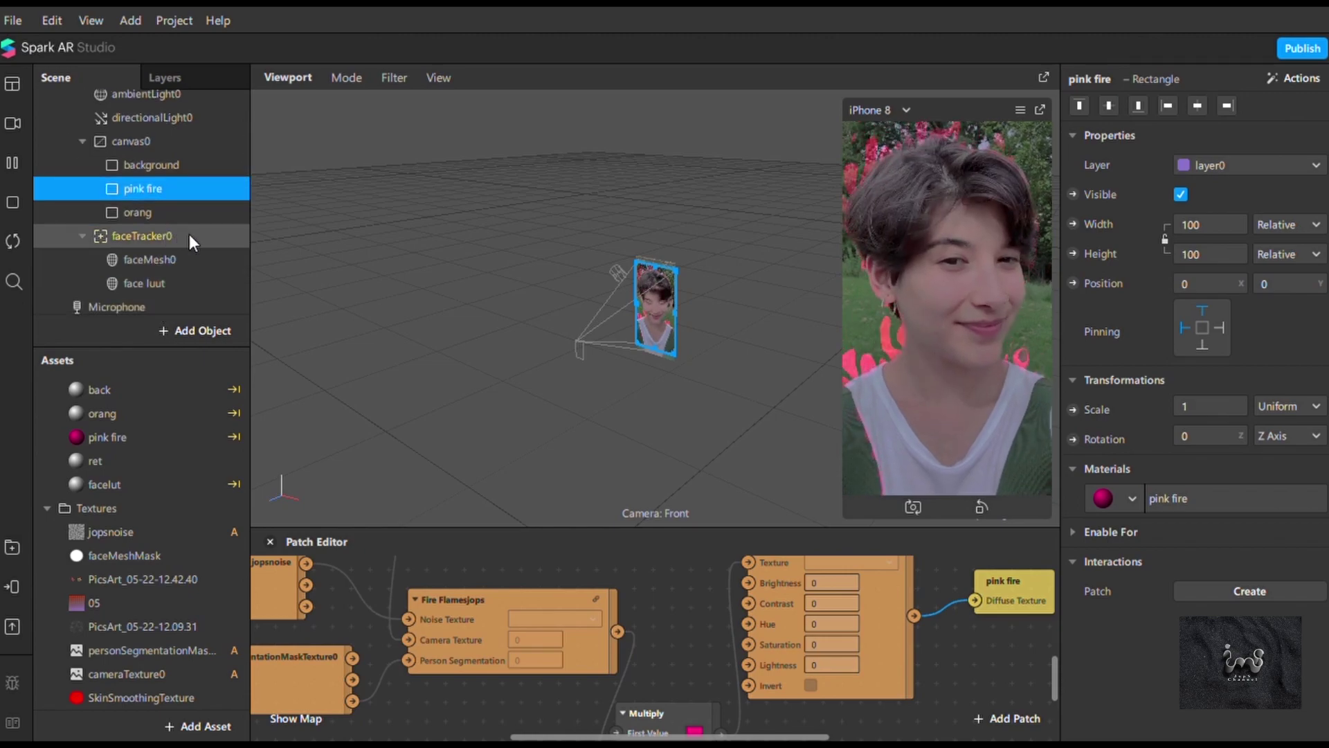
right_click(230, 240)
mouse_move(235, 244)
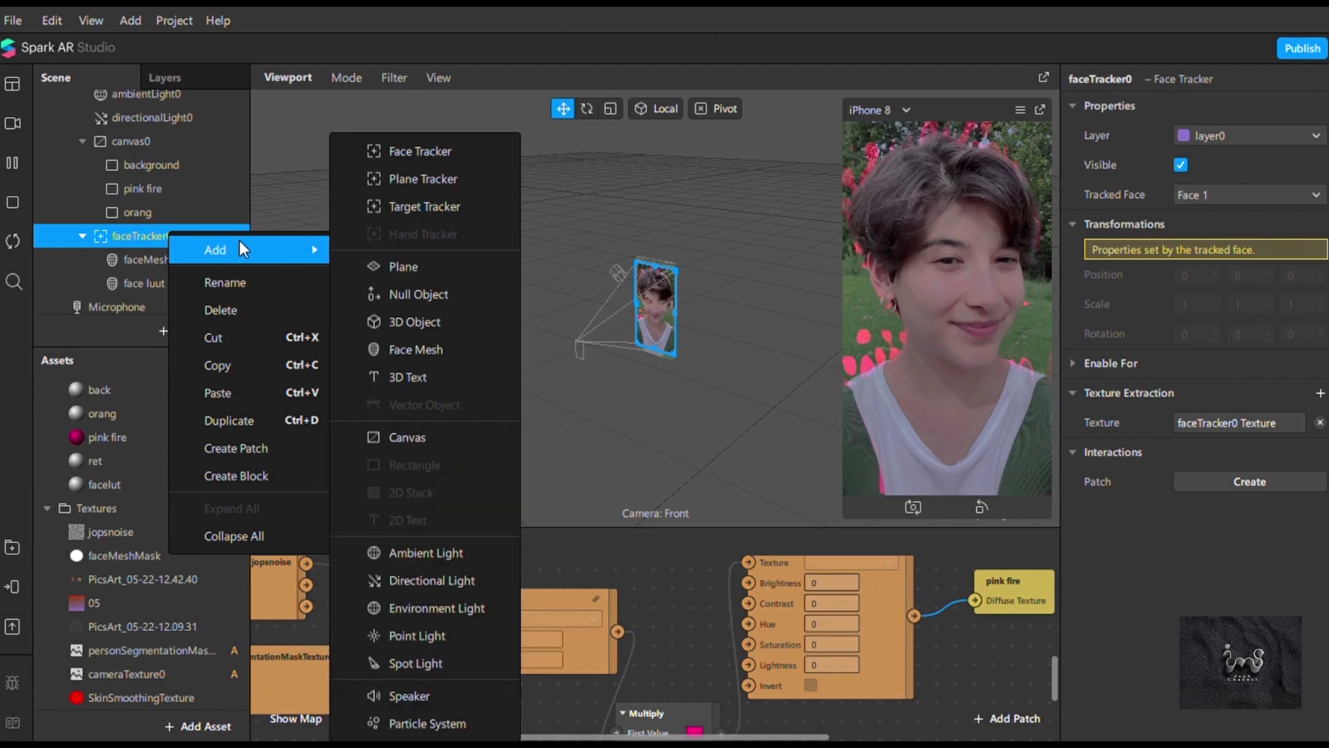
click(416, 349)
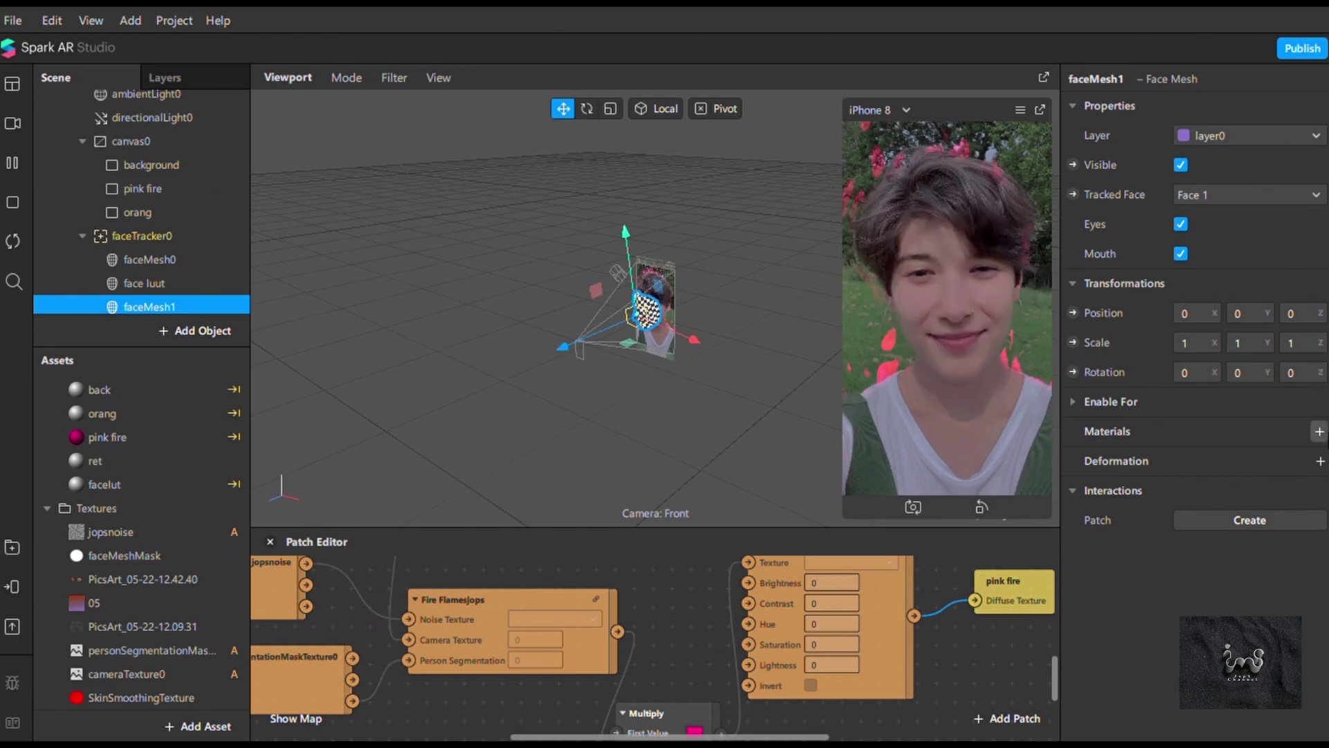
click(1320, 431)
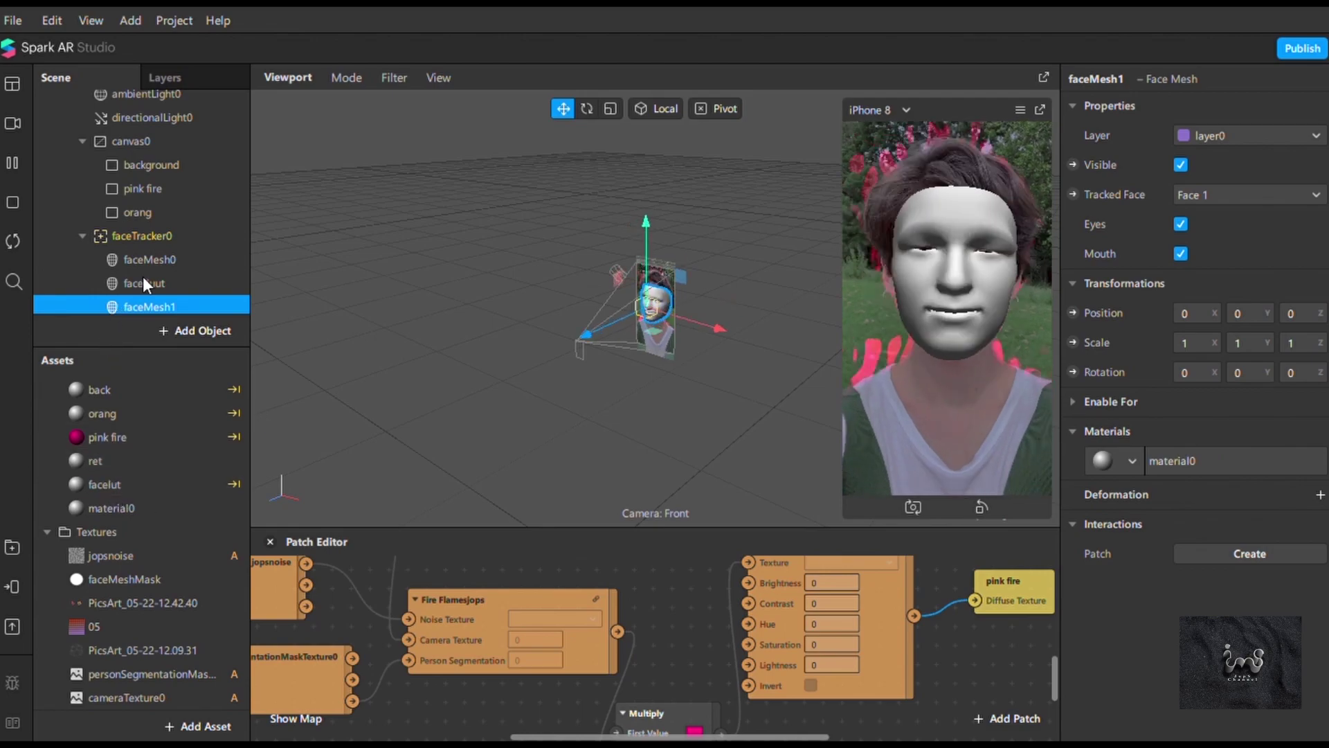
Step: Rename the newest face mesh under faceTracker0 as "mask glitter"
scroll(141, 284, down, 1)
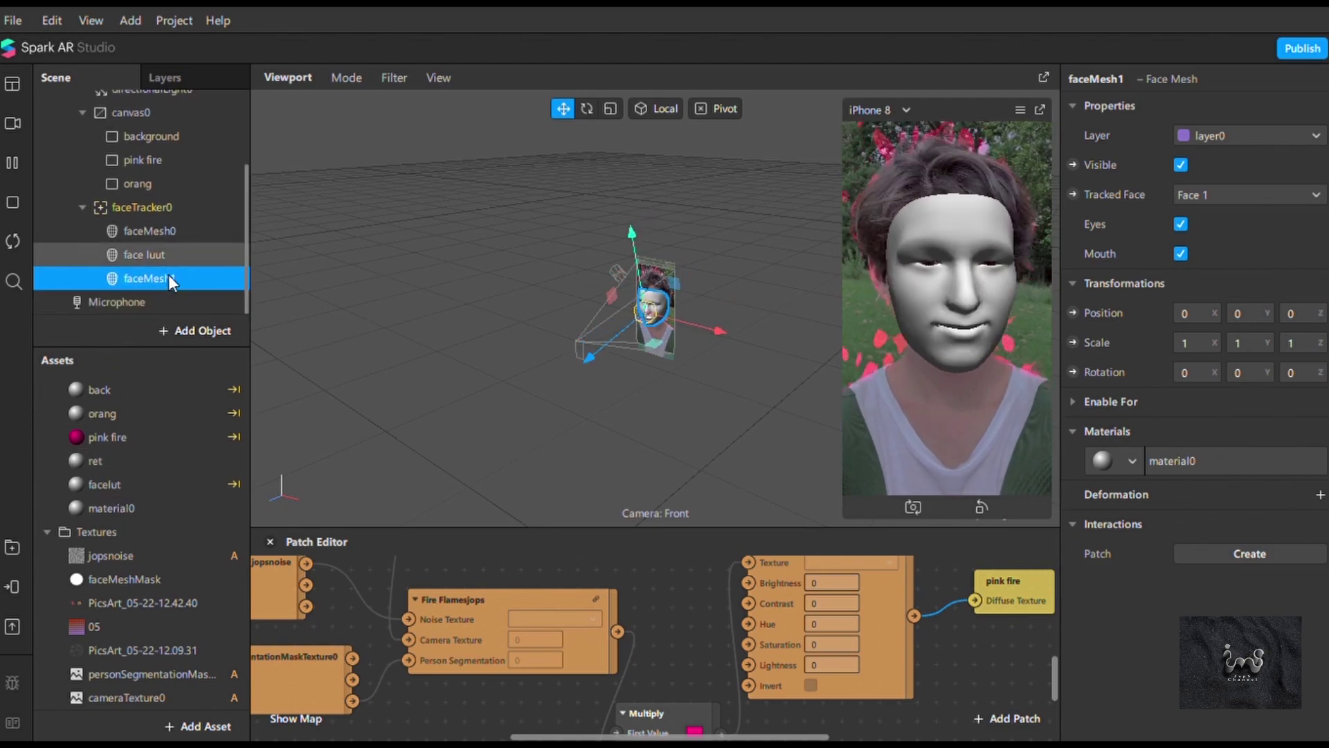
double_click(169, 276)
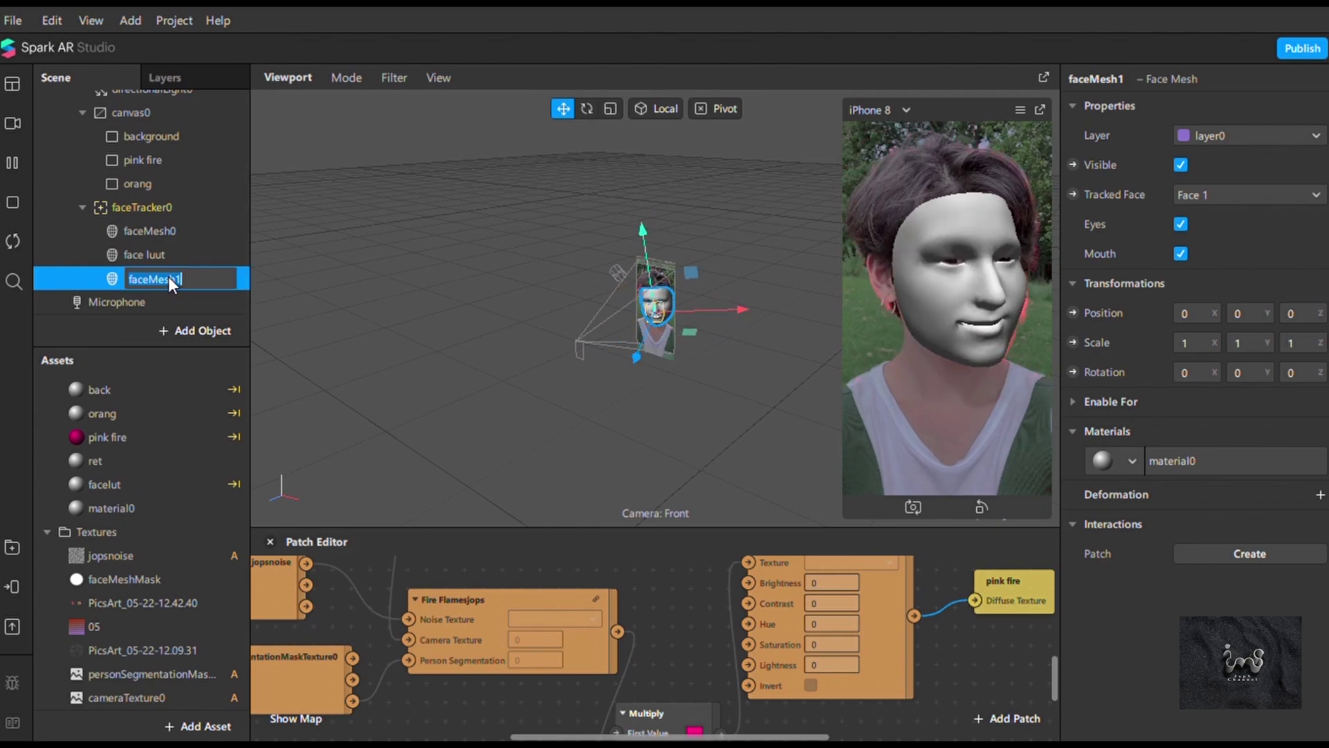
text(ma)
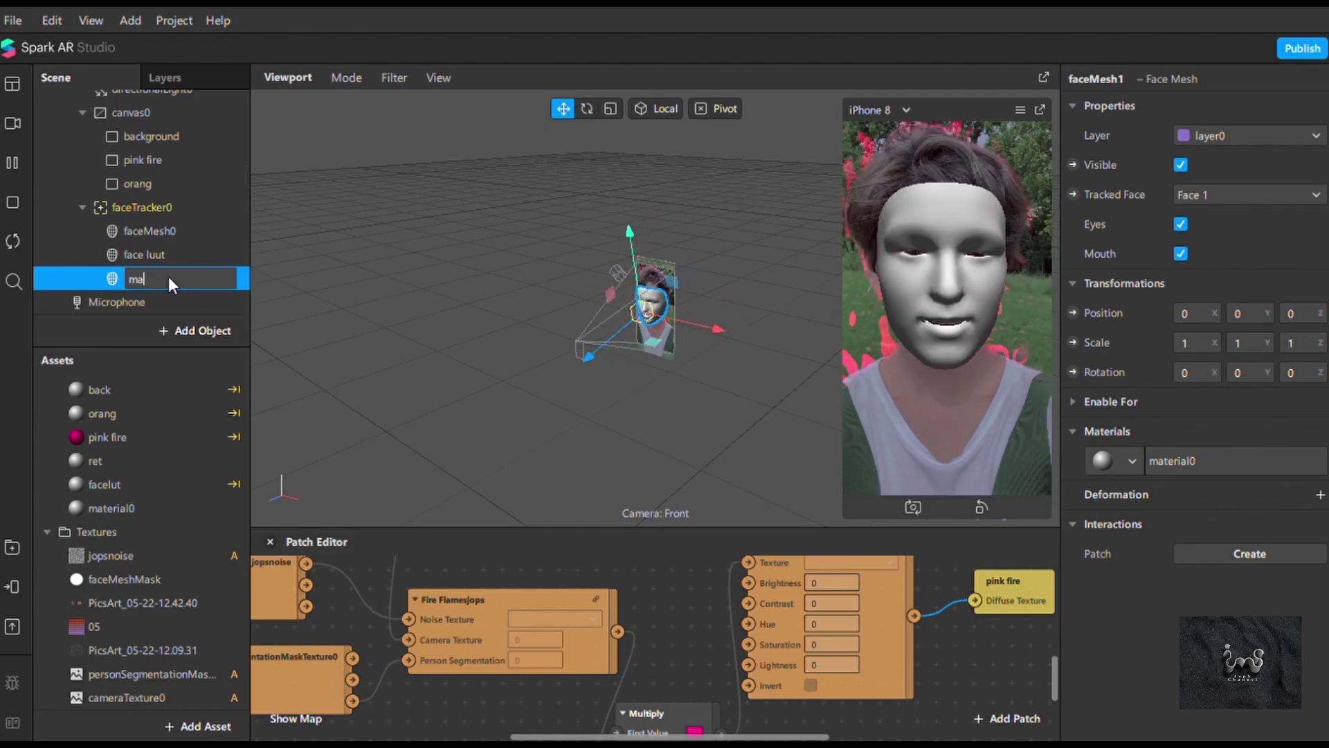
text(sk gl)
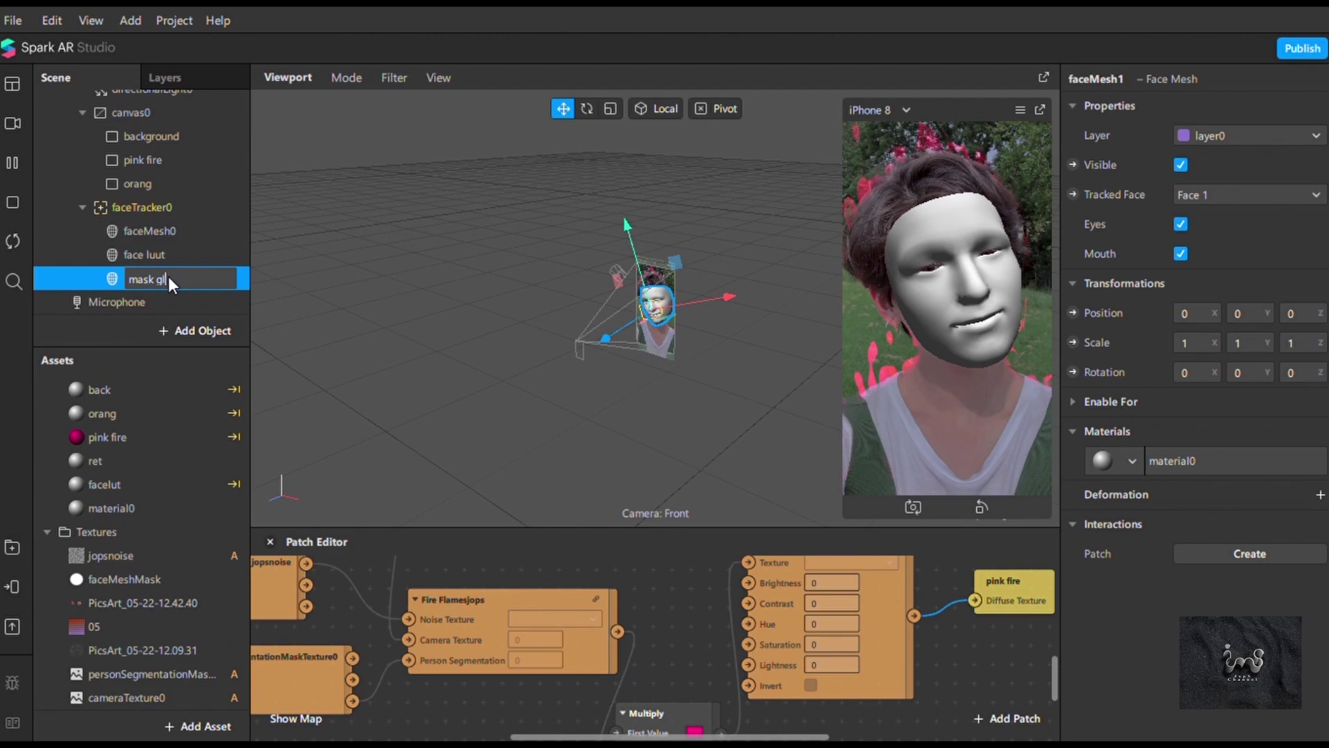
text(iter)
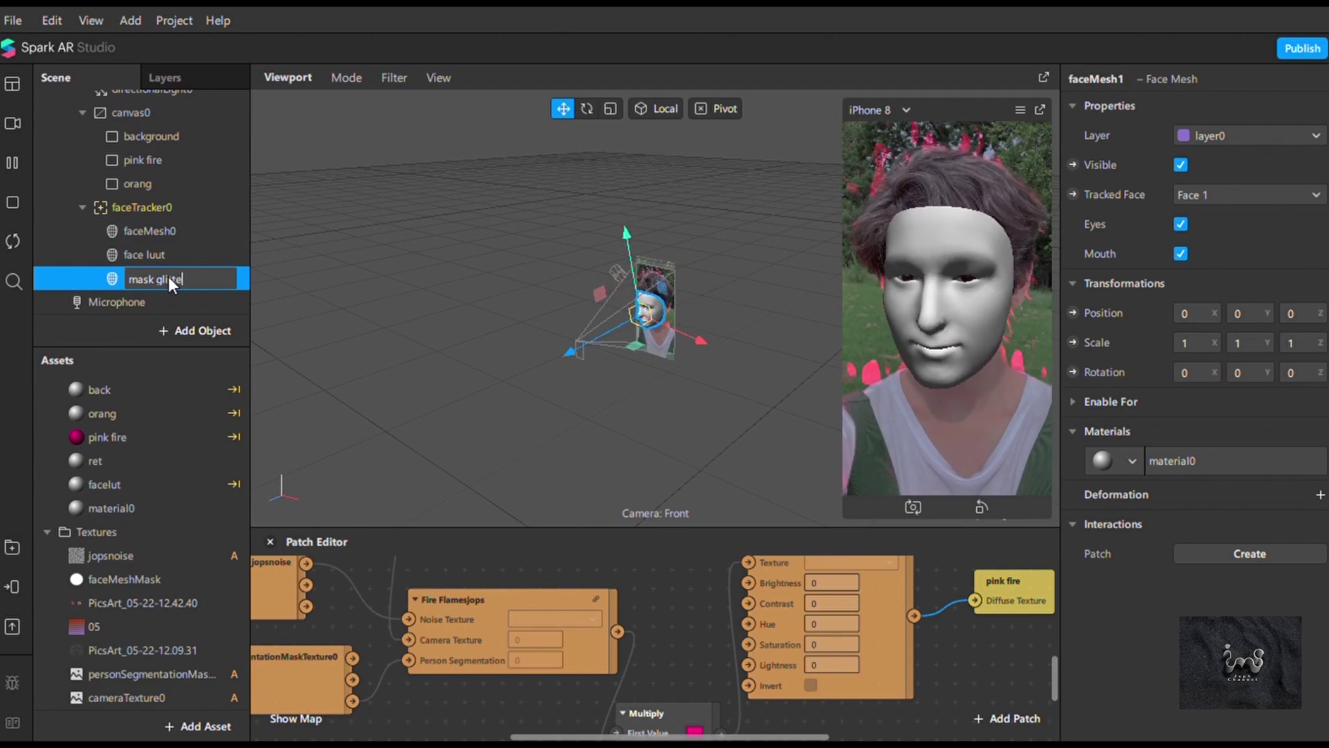
click(169, 278)
text(t)
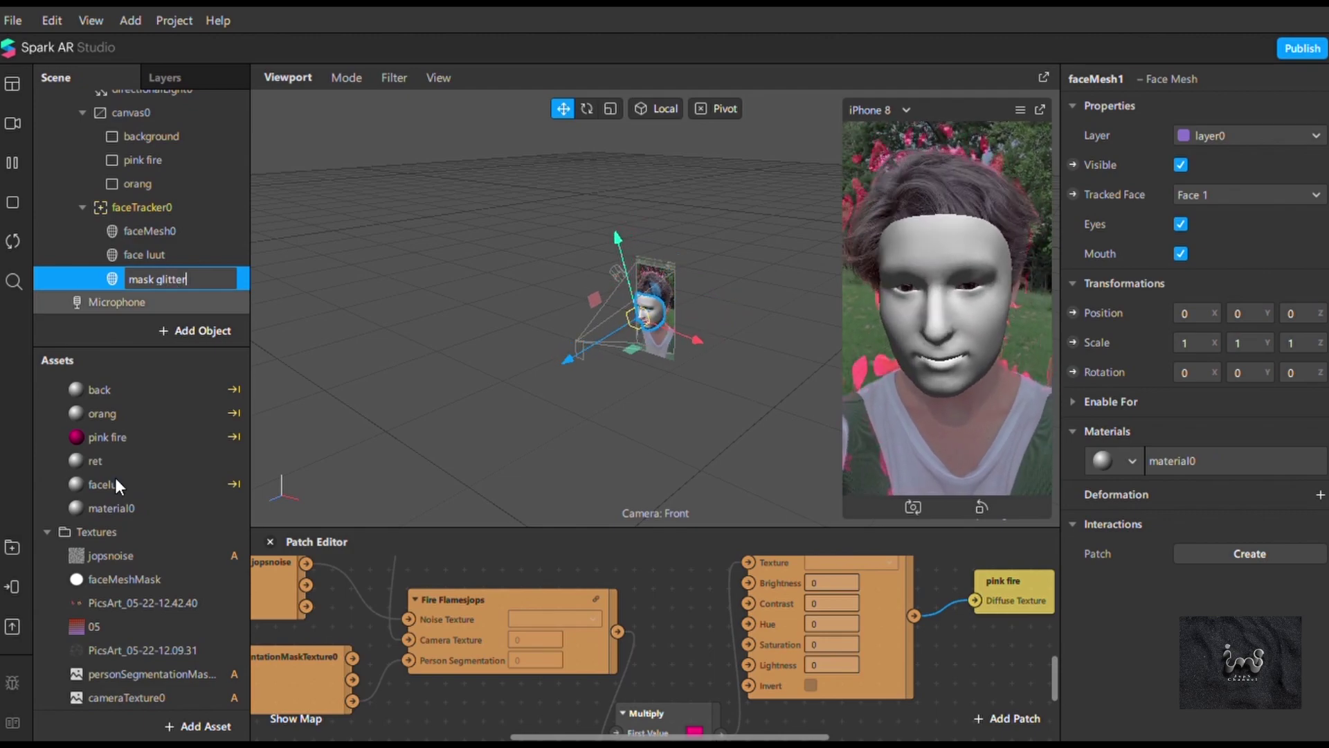
Step: Rename the new face mesh's material as "mask glitter"
click(102, 516)
double_click(105, 515)
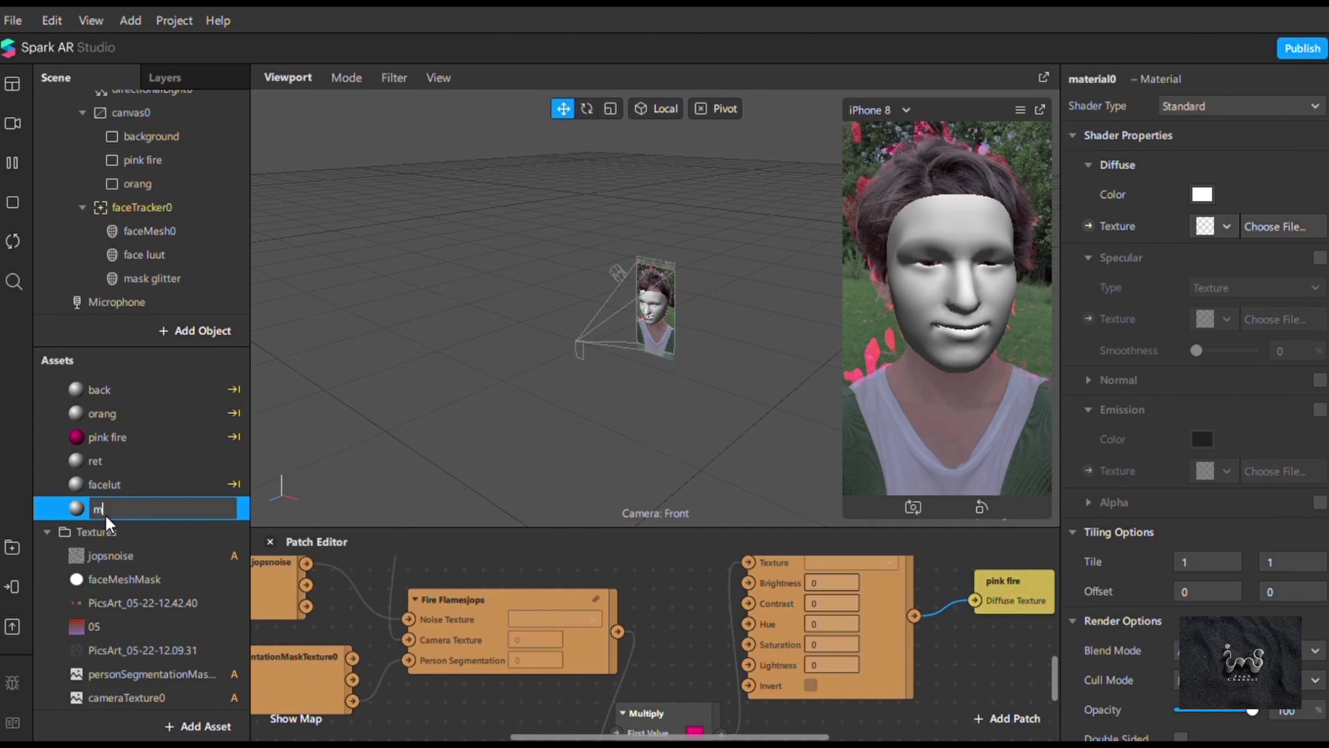
text(mask )
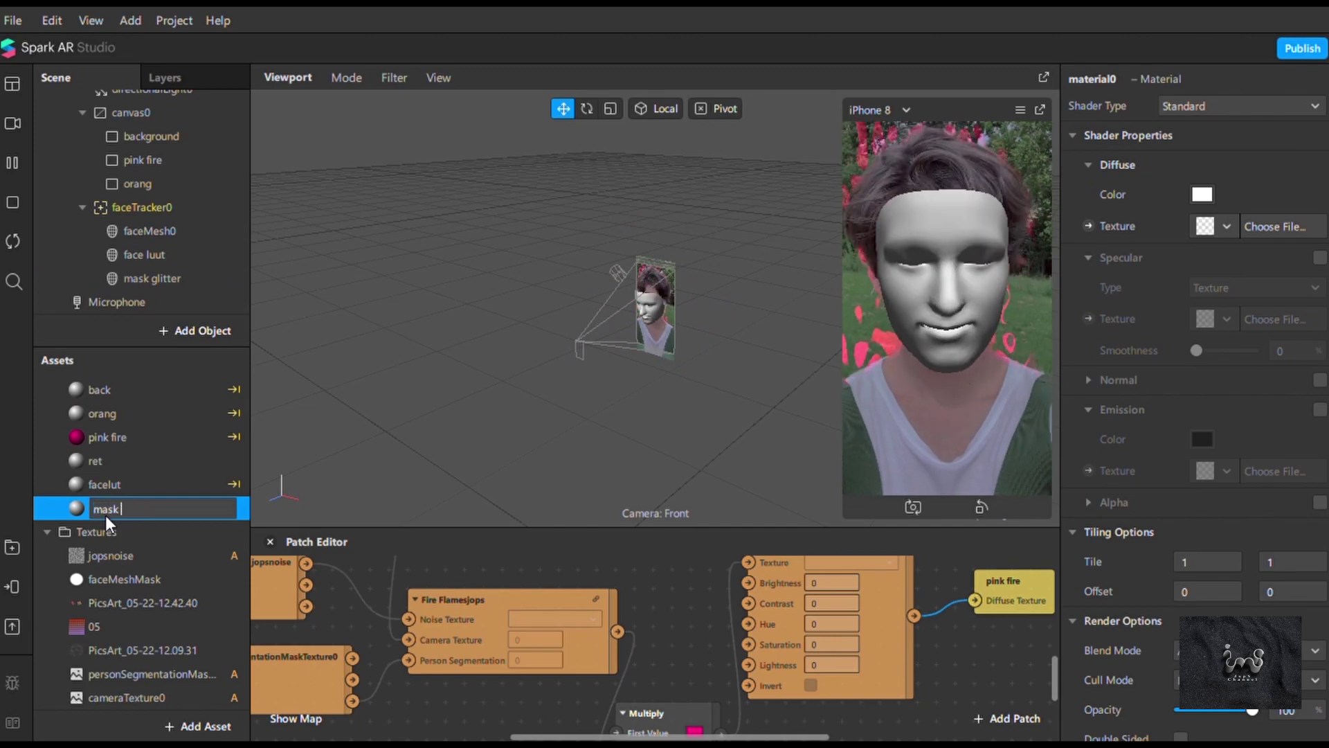
text(glitter)
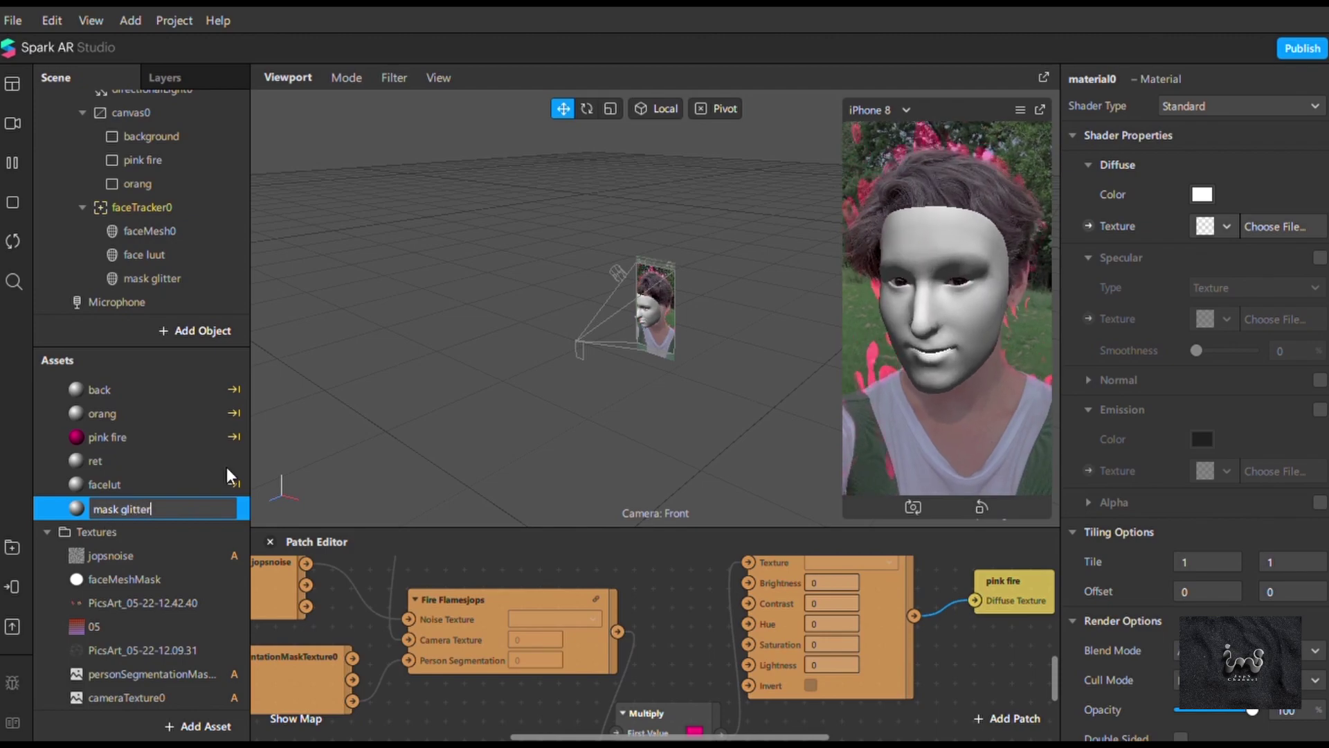
key(Return)
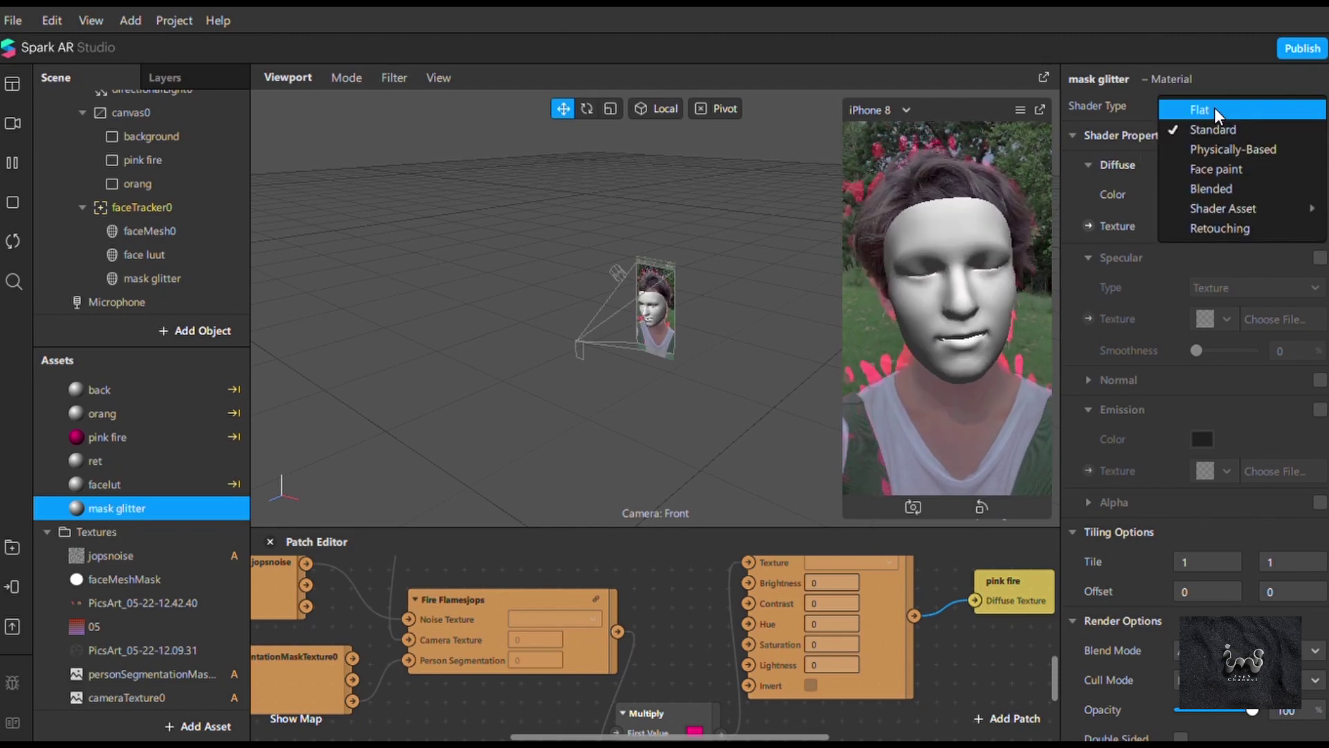
Step: Set the mask glitter material's shader type to Face paint and its texture to PicsArt_05-22-12.09.31
click(1214, 107)
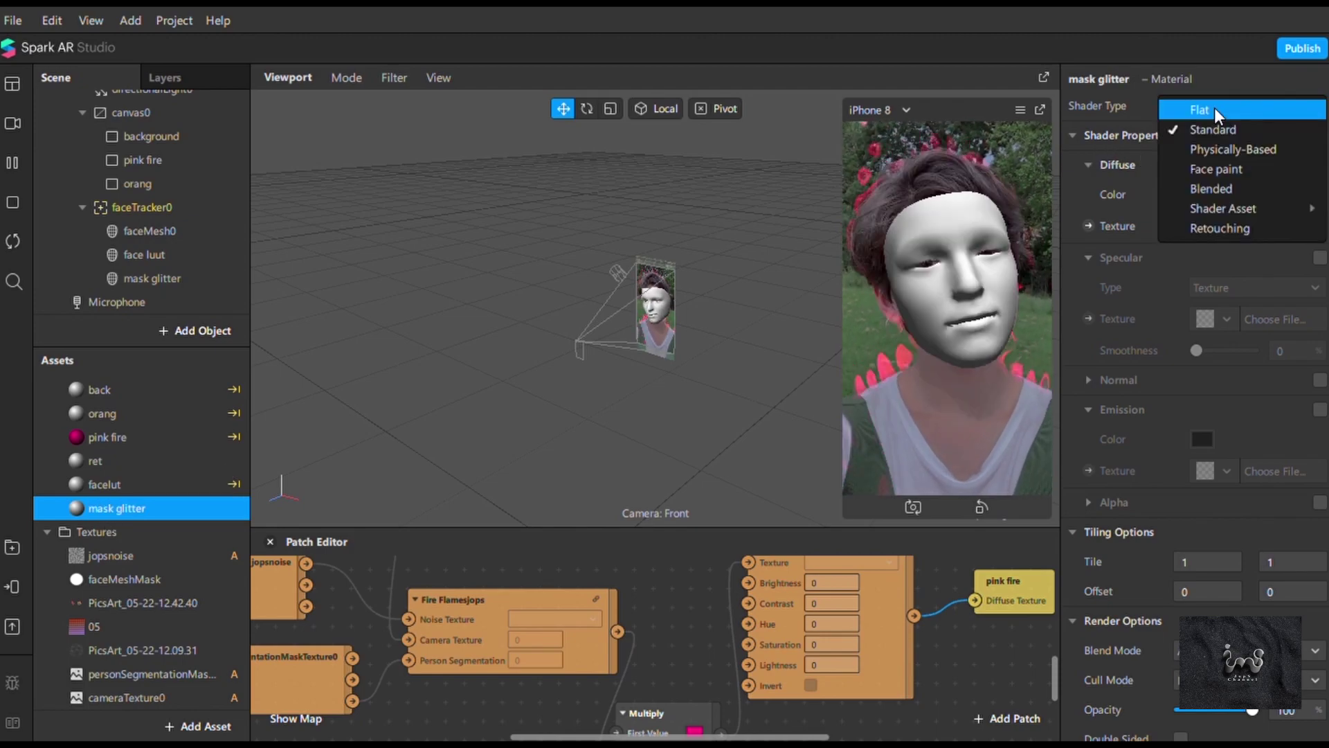
click(1228, 168)
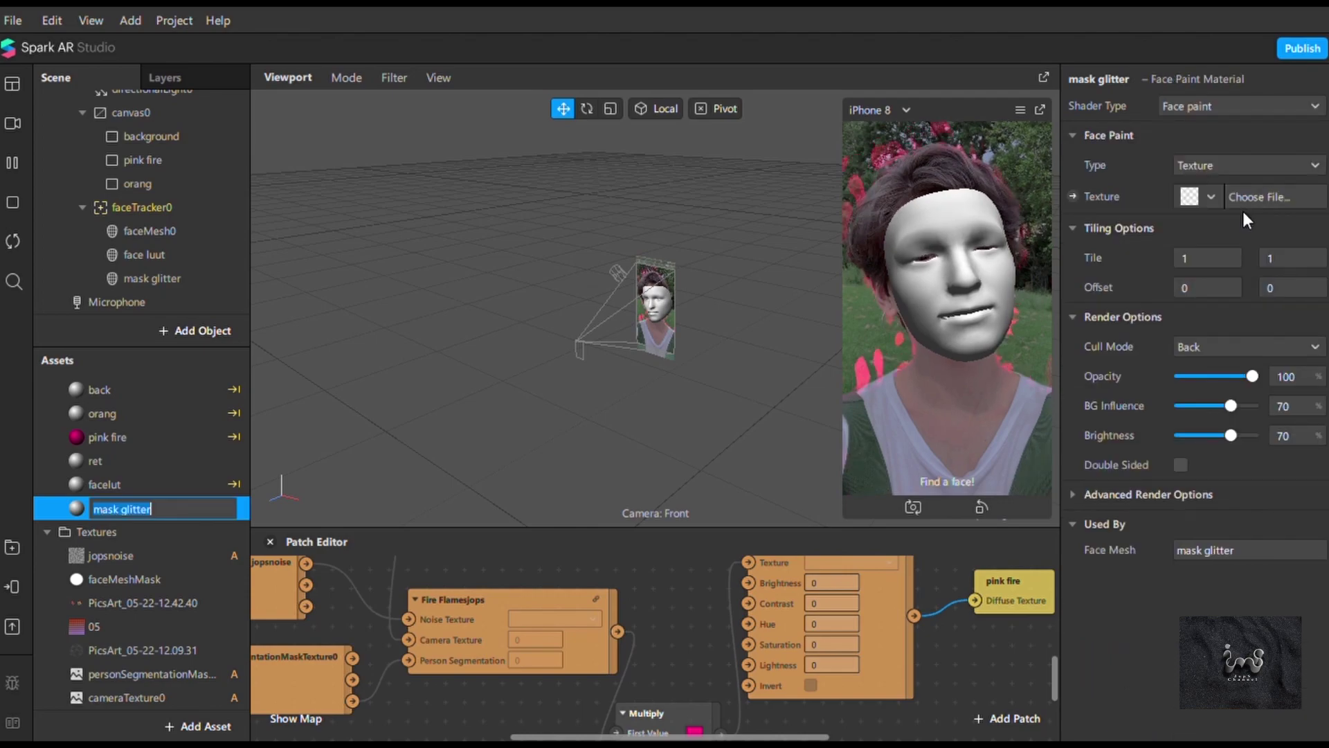
click(1216, 195)
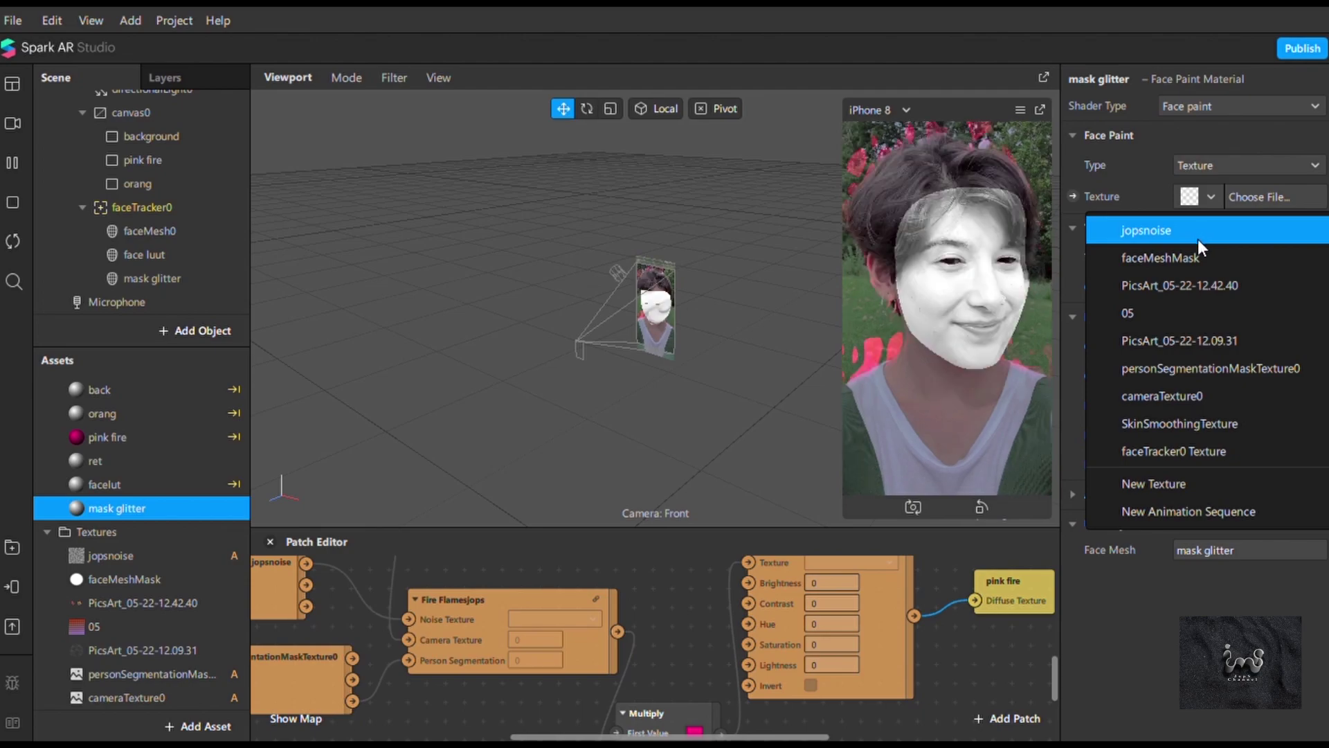
click(1199, 284)
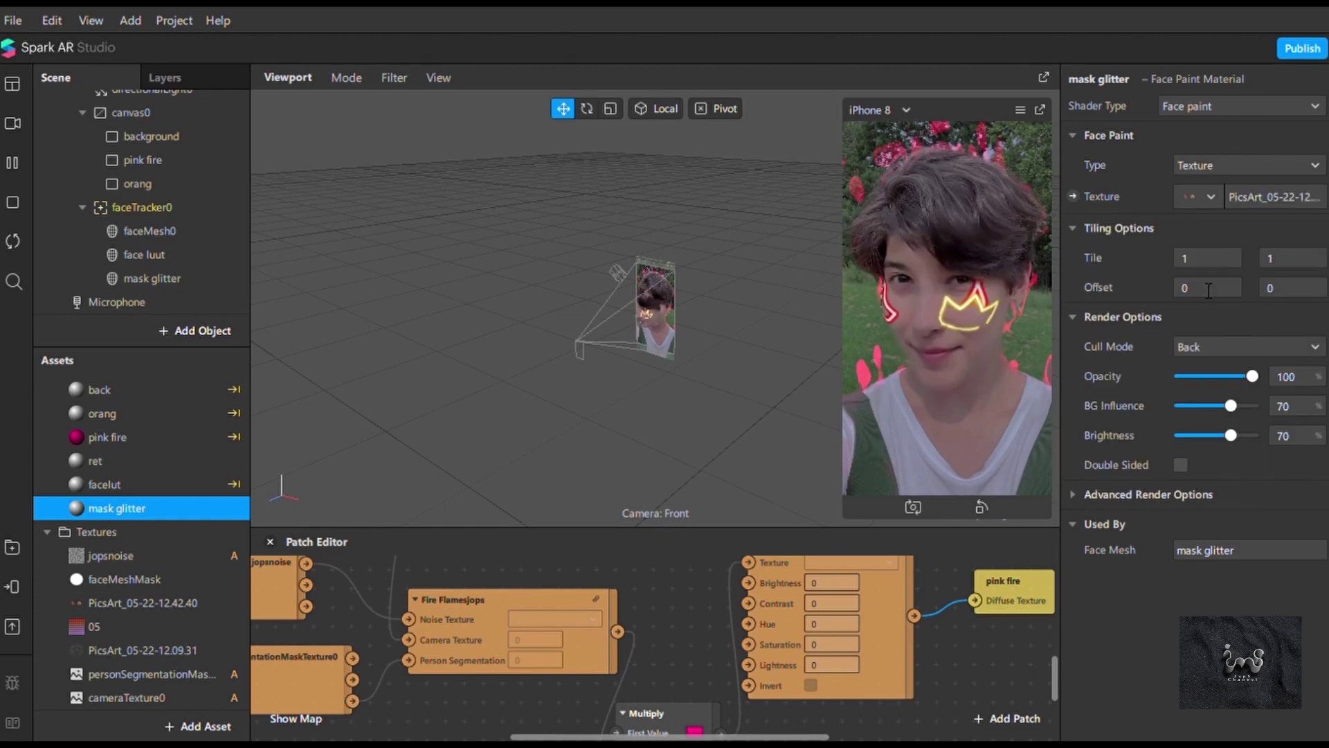
click(1210, 197)
click(1202, 347)
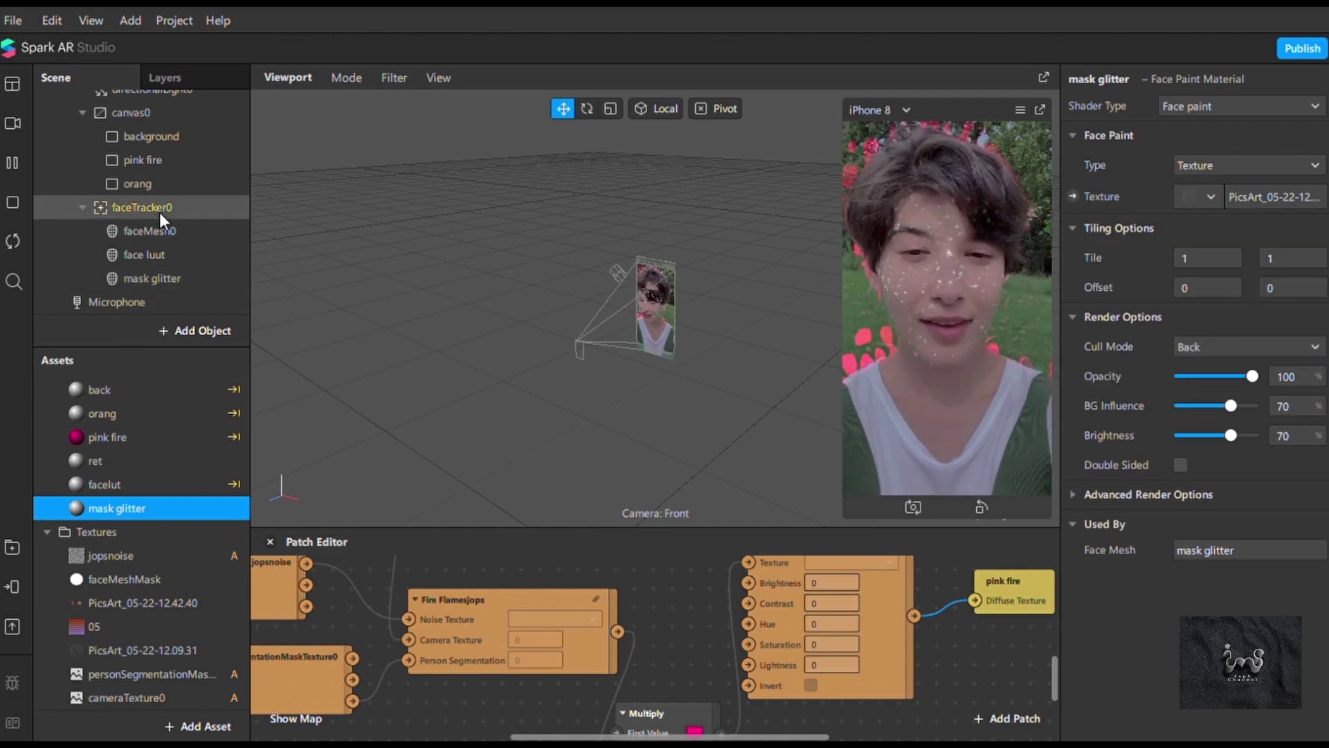
Step: Add a plane under faceTracker0 and create a new material for it
right_click(231, 214)
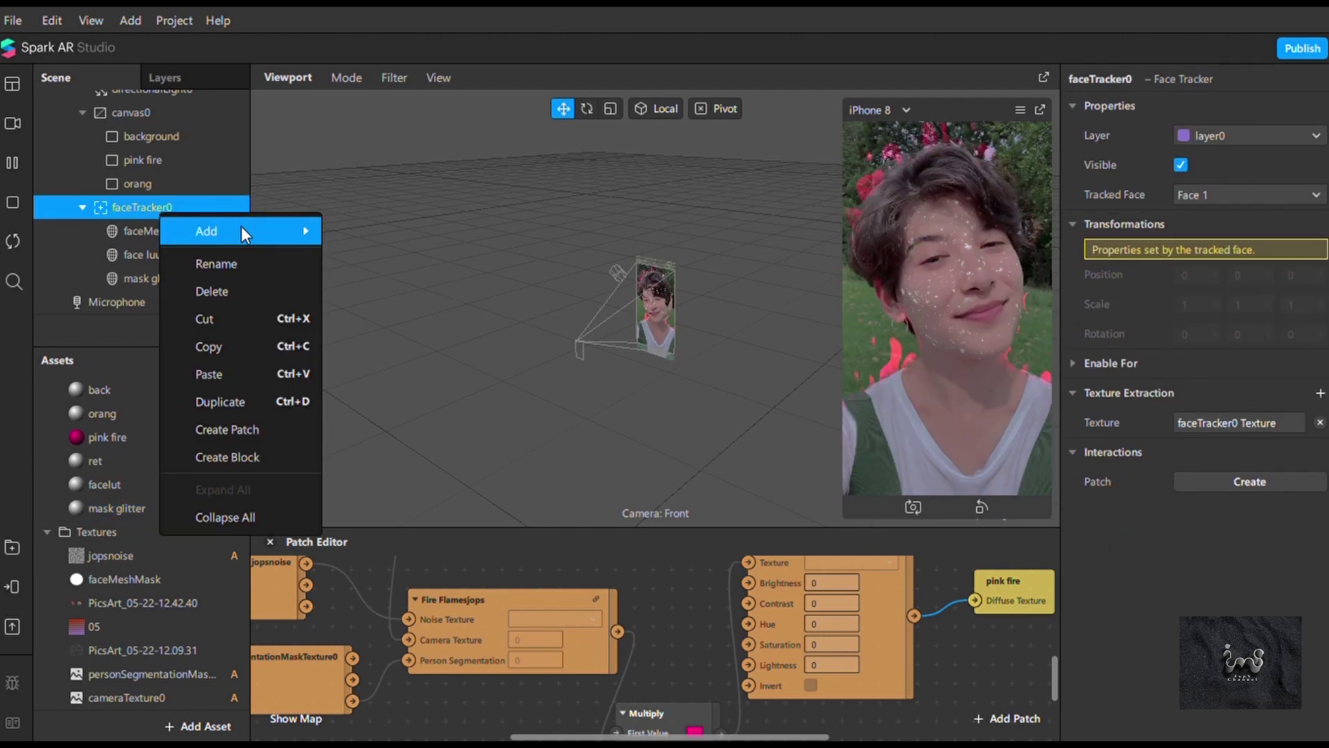
mouse_move(241, 226)
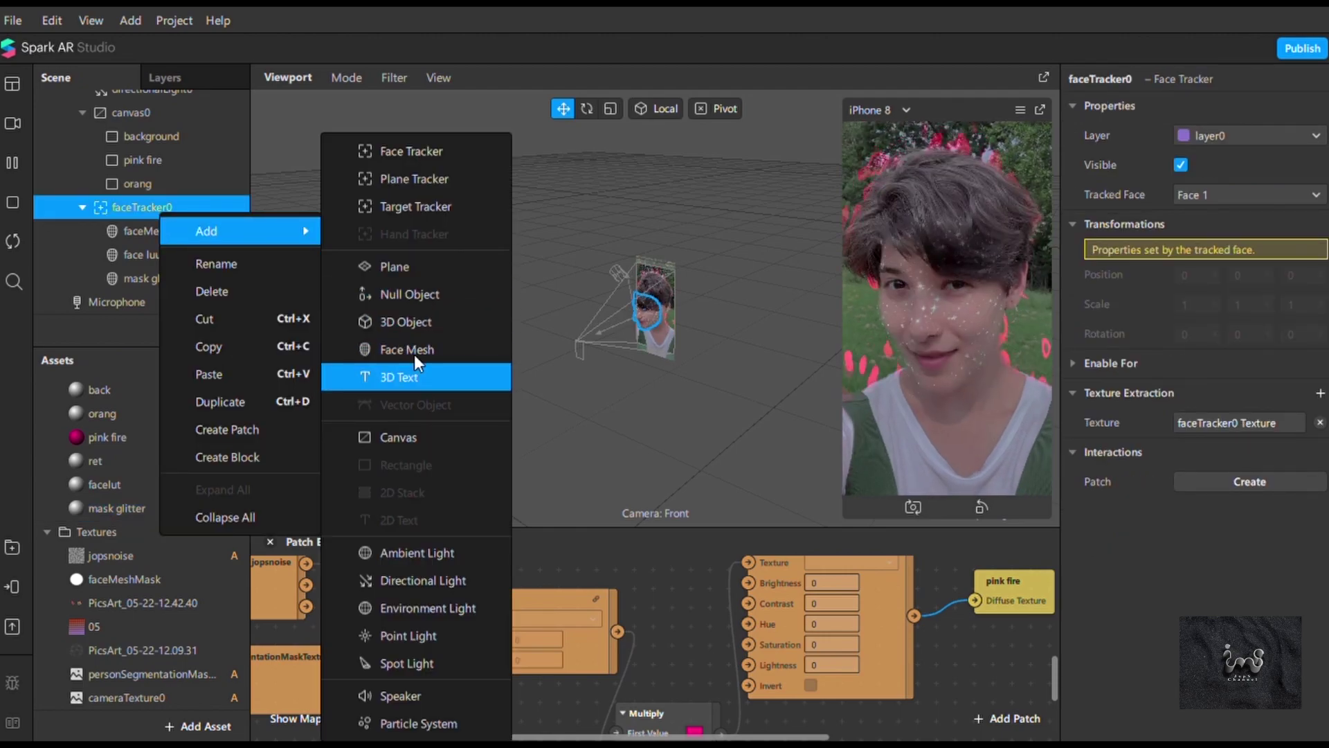
click(413, 269)
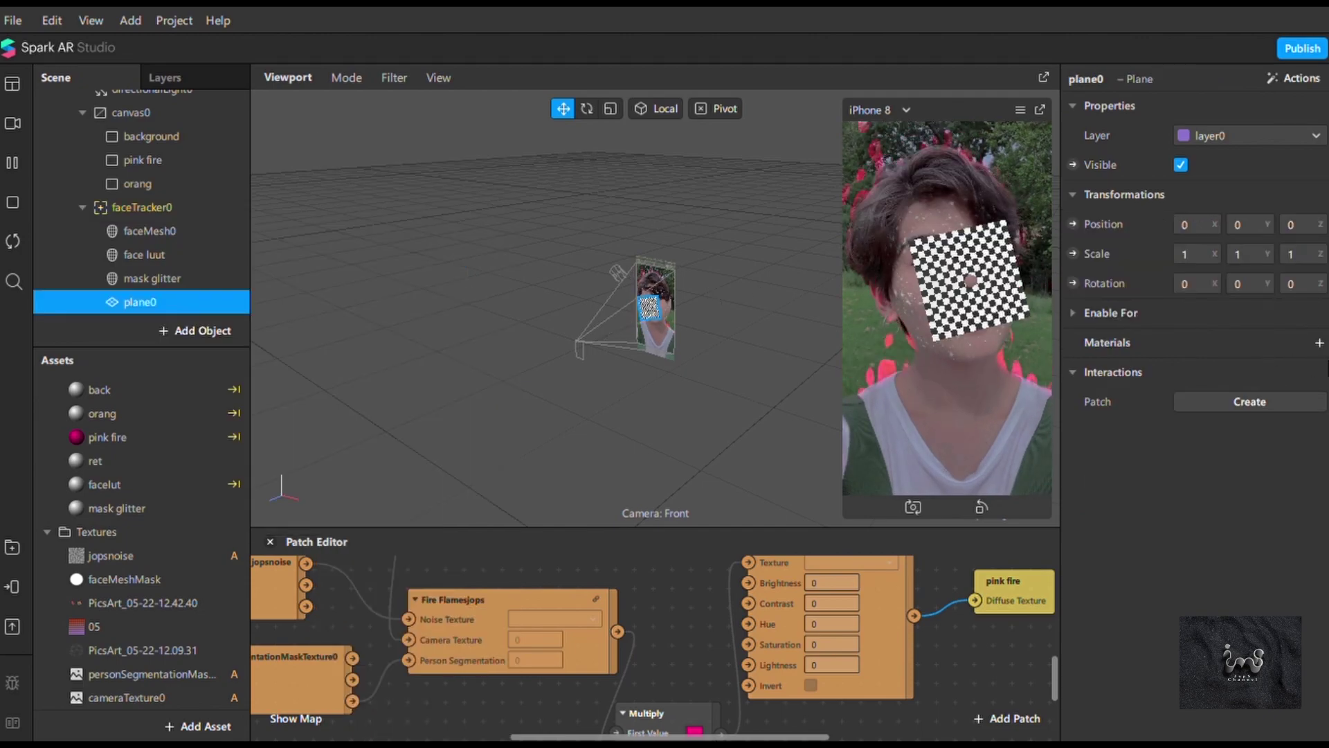
click(1317, 344)
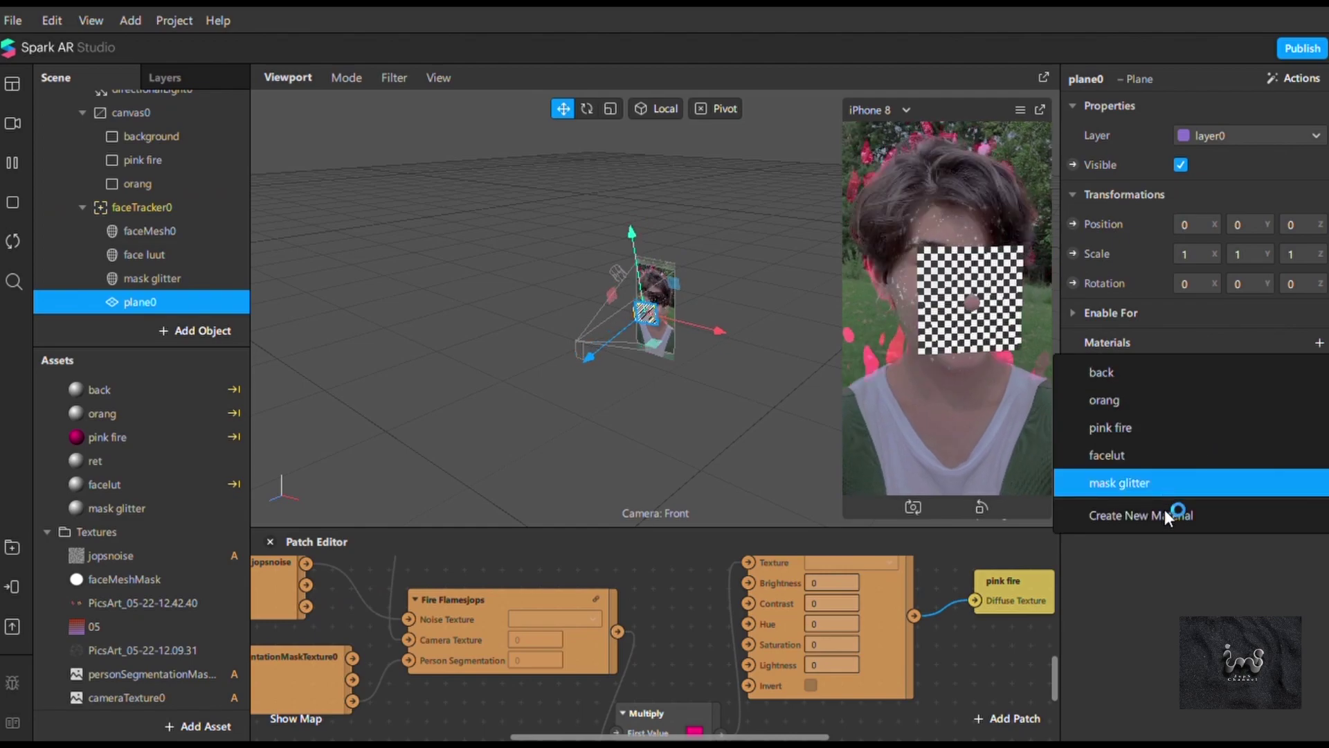
click(1165, 515)
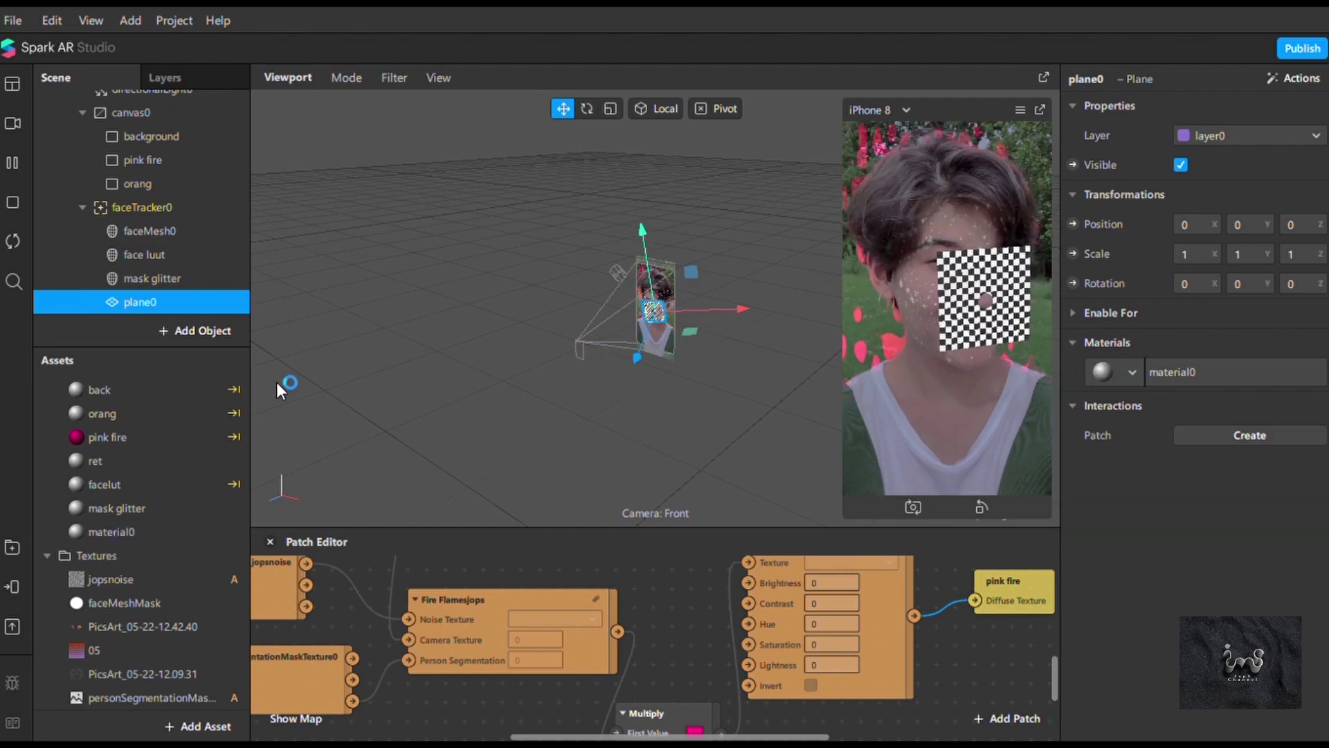
Step: Set the plane material's shader type to Flat and its diffuse texture to PicsArt_05-22-12.42.40
click(128, 540)
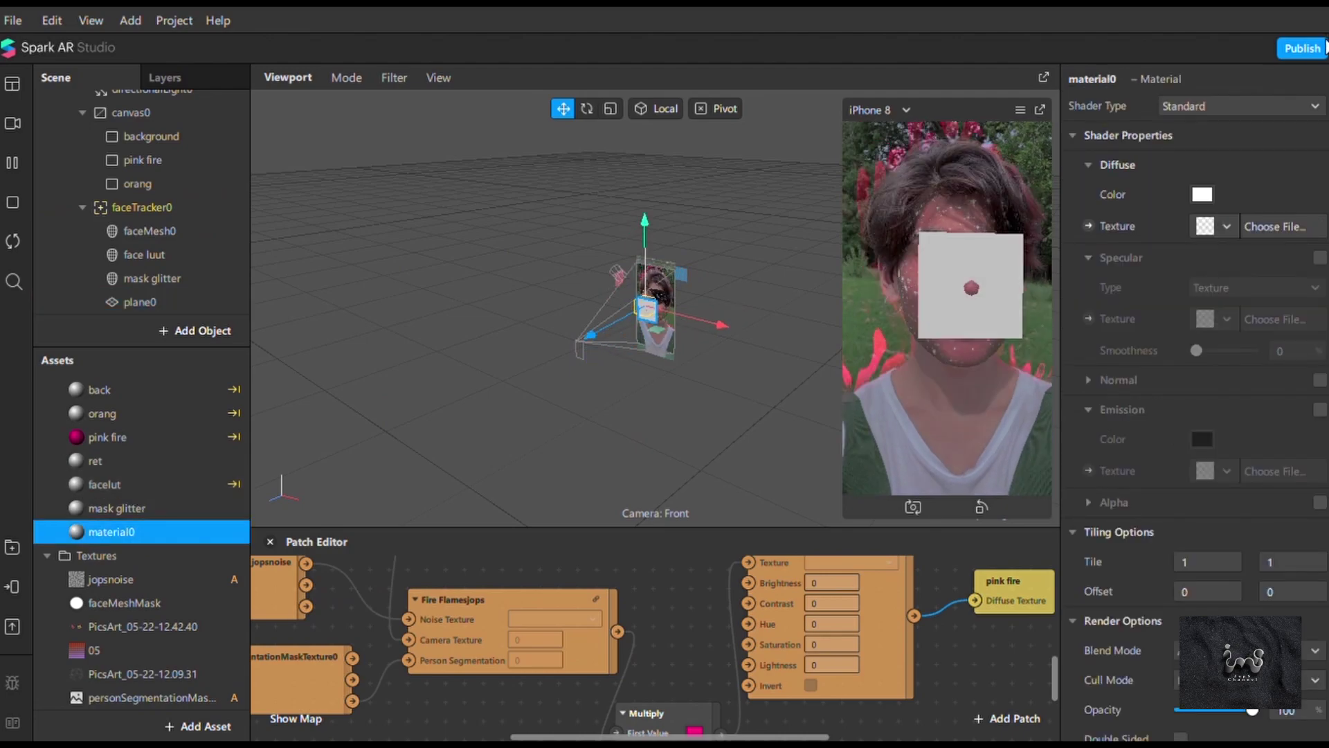
click(1191, 109)
click(1192, 115)
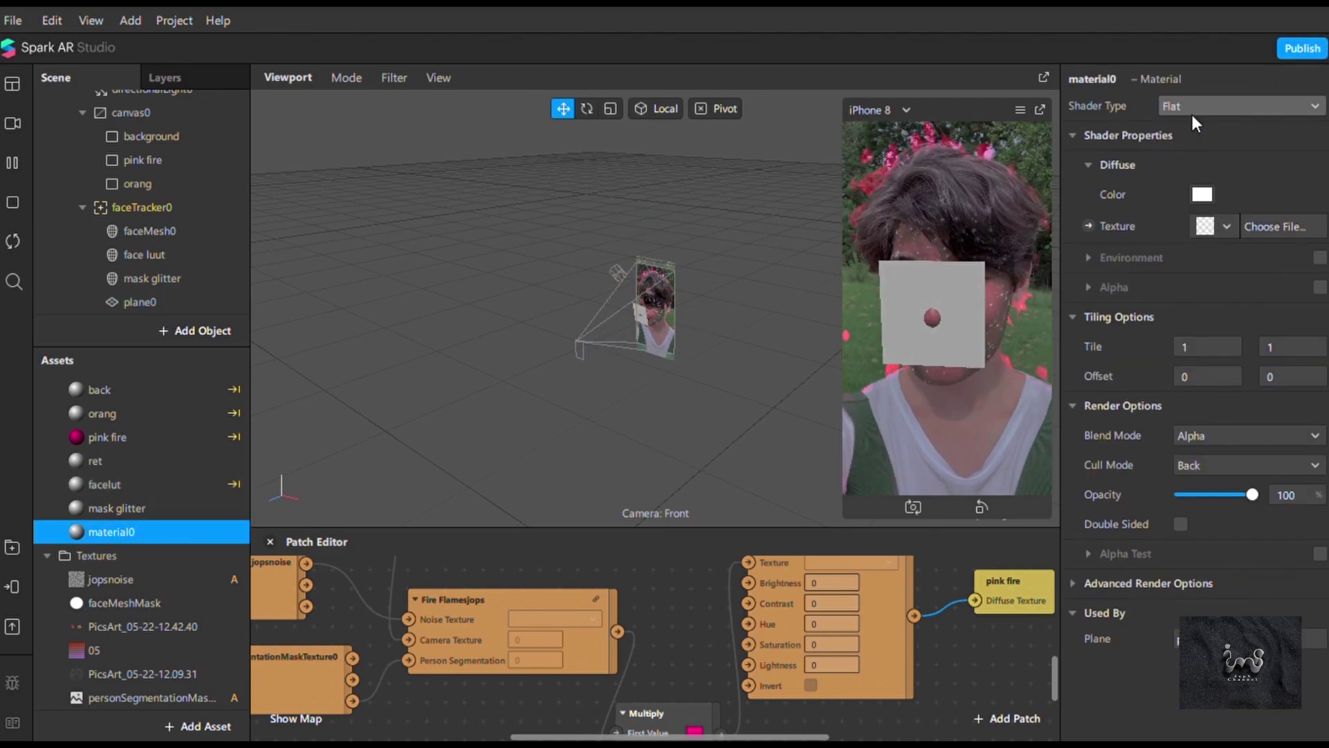
click(1229, 227)
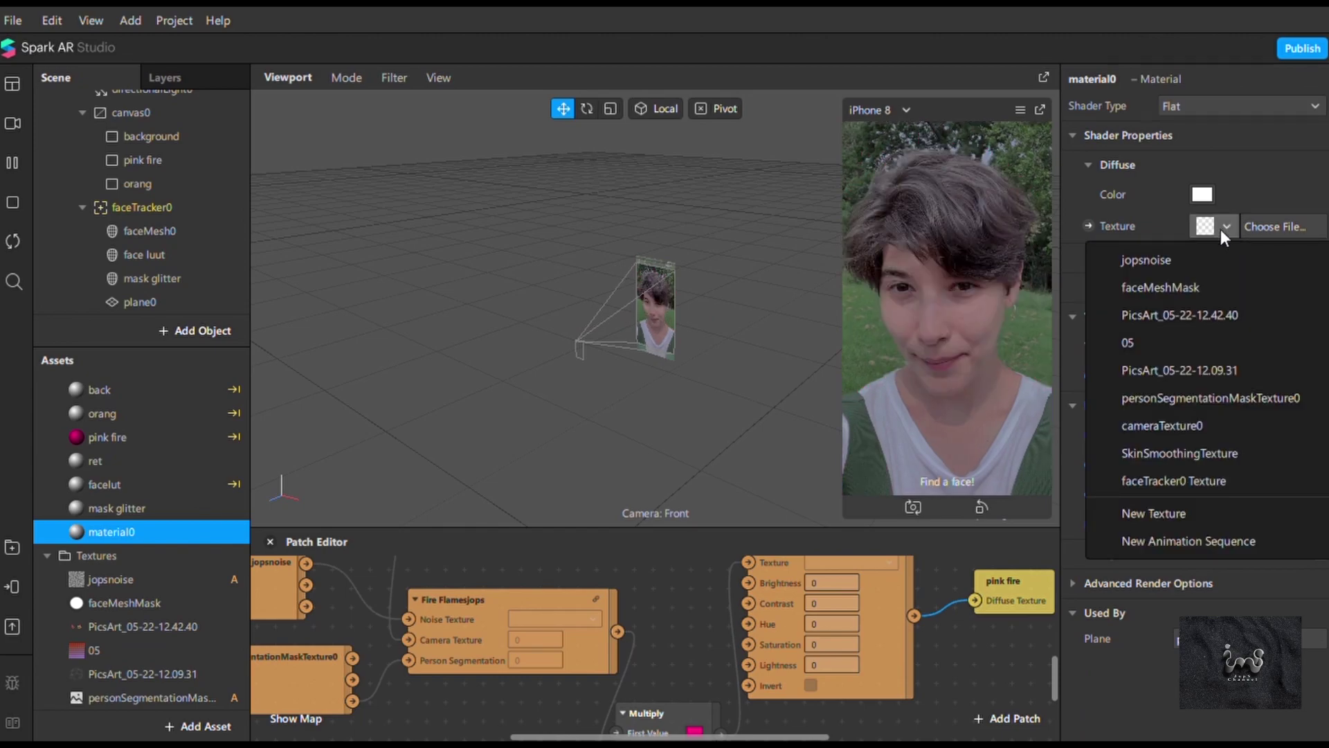
click(1181, 316)
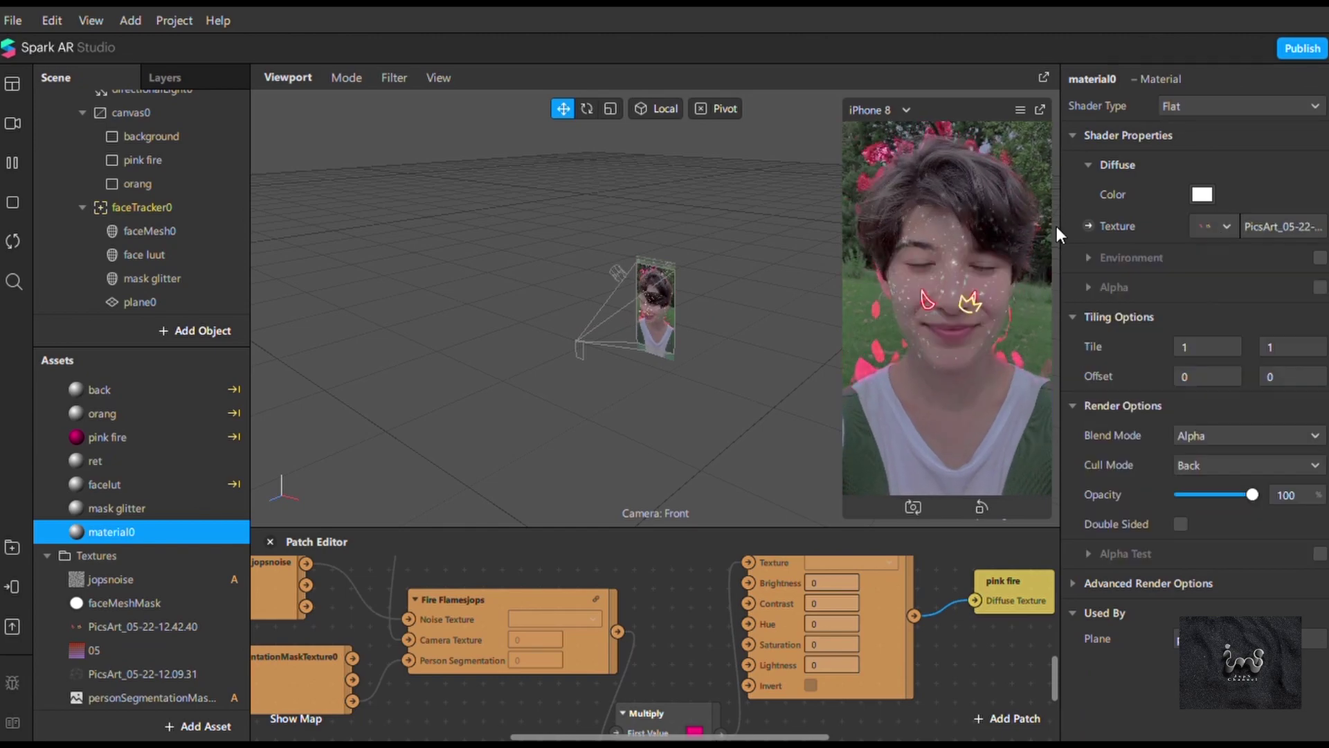
Step: Pause the face video and move the plane up to the top of the head, at about 0.13 in Y
click(434, 85)
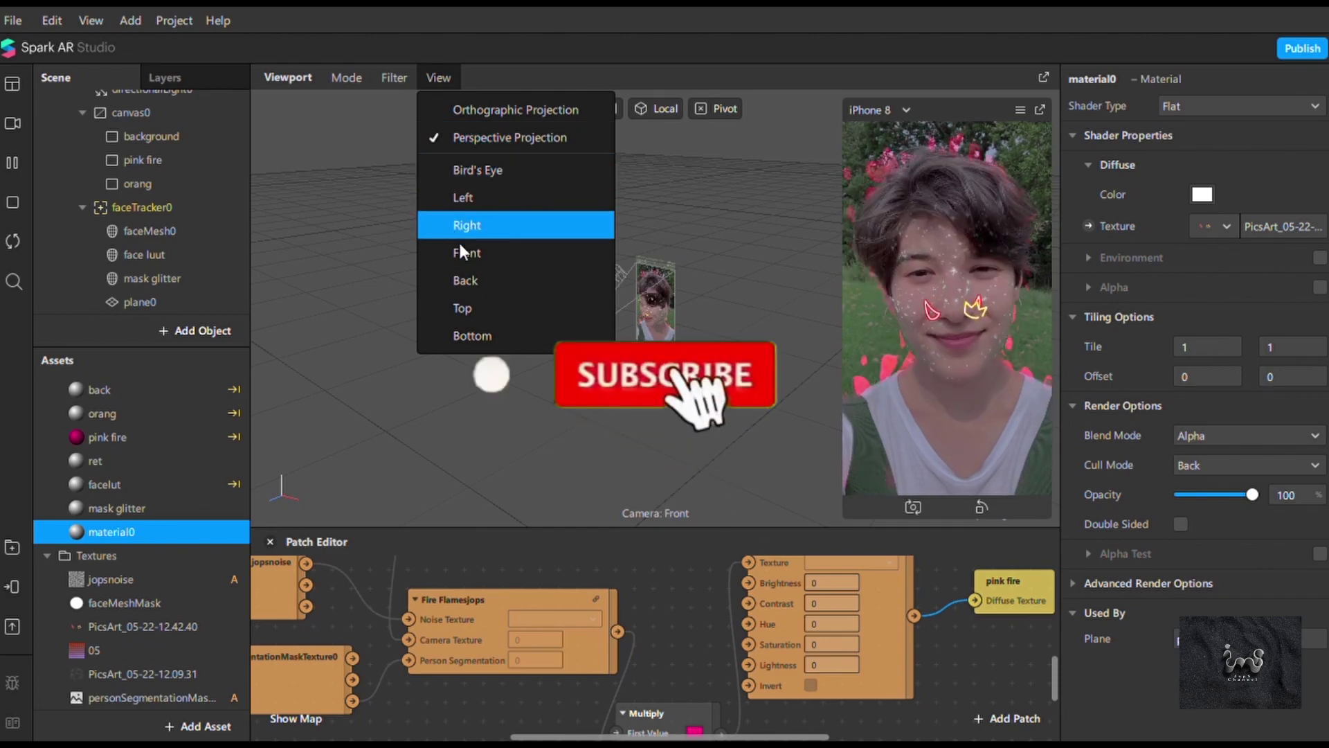
click(460, 277)
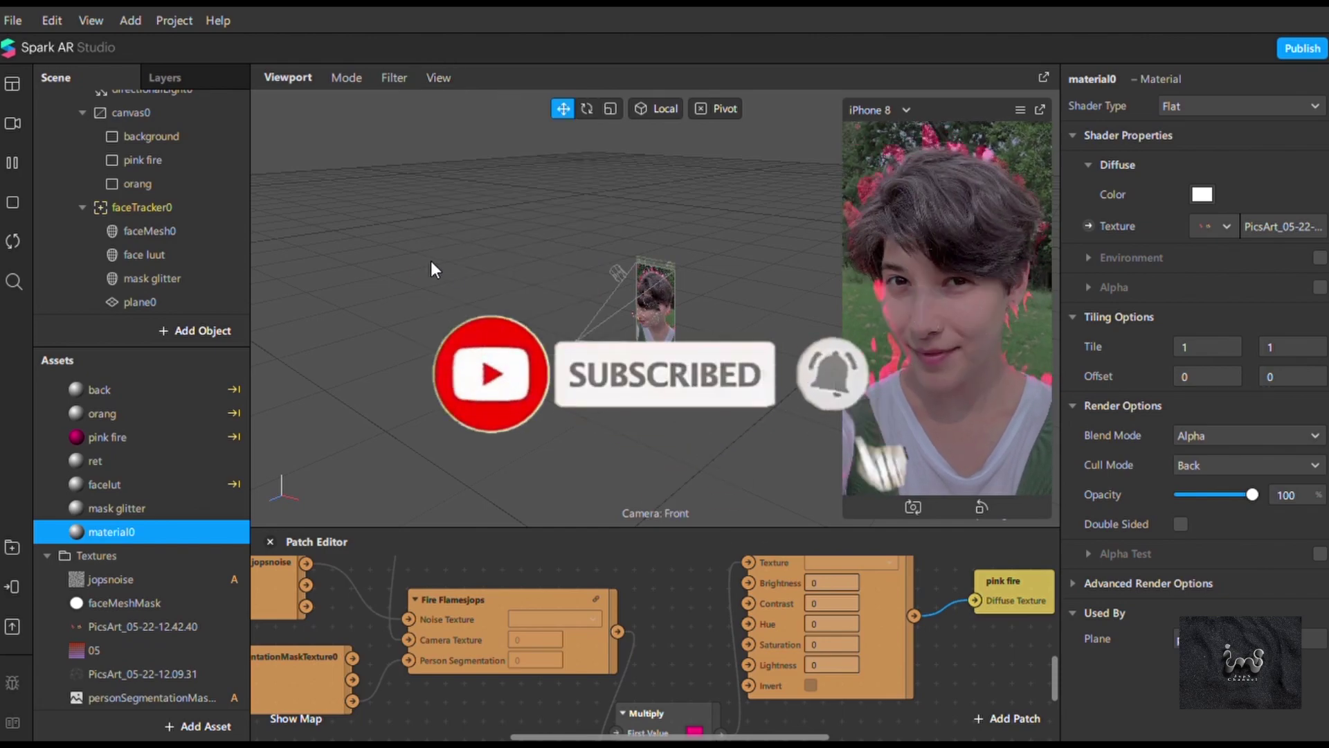
click(167, 296)
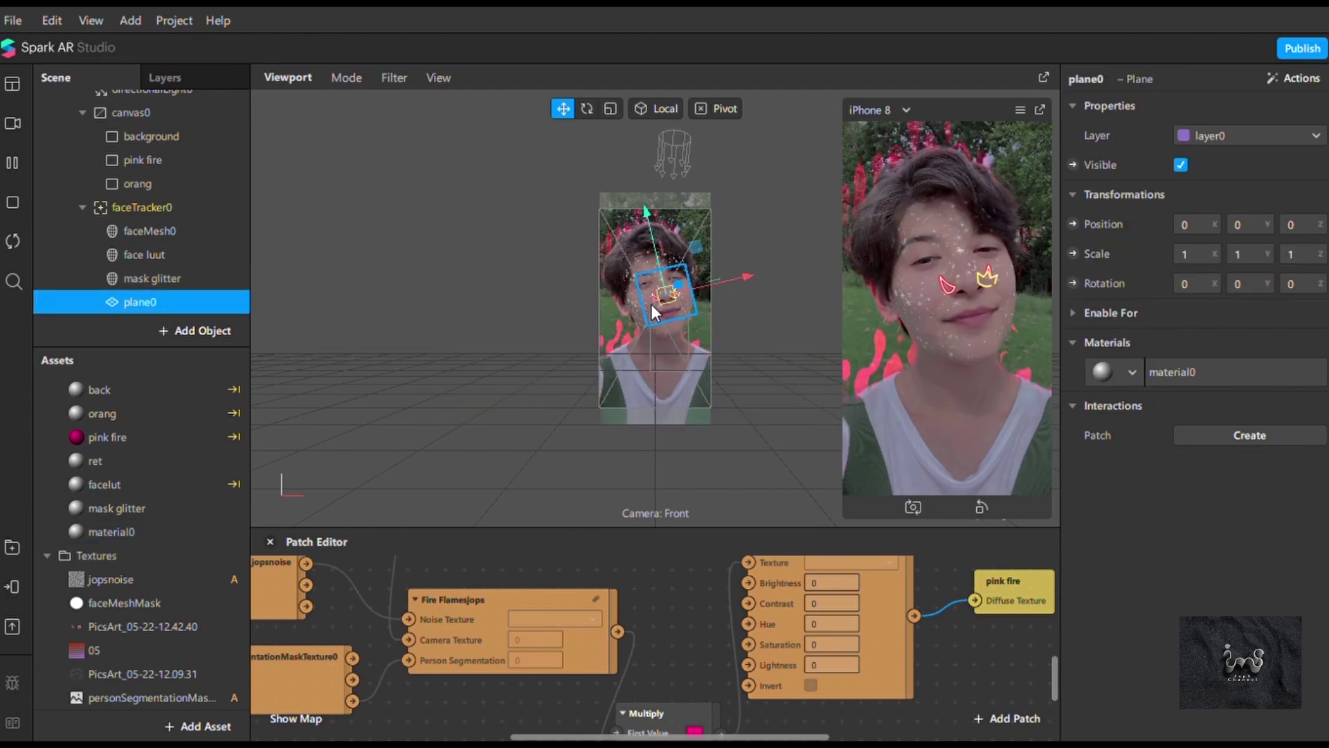
scroll(653, 306, up, 1)
scroll(651, 305, up, 2)
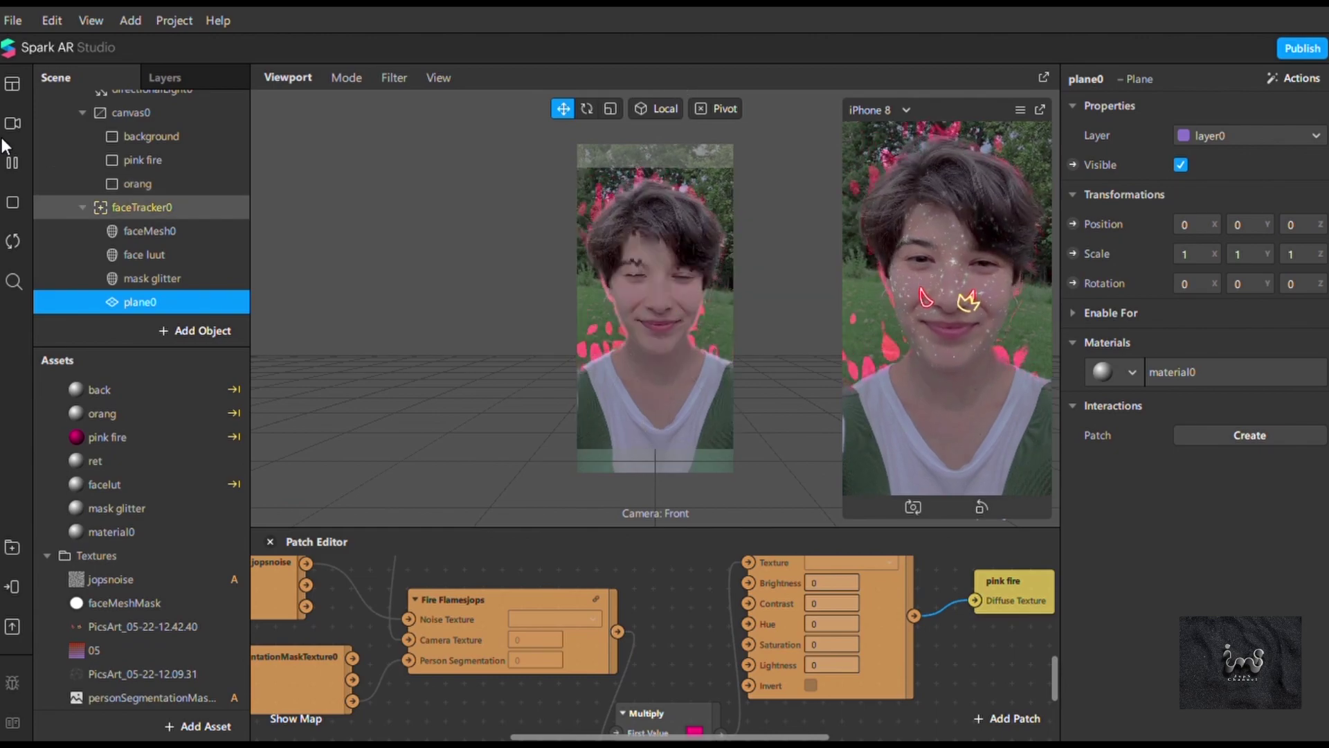
click(9, 163)
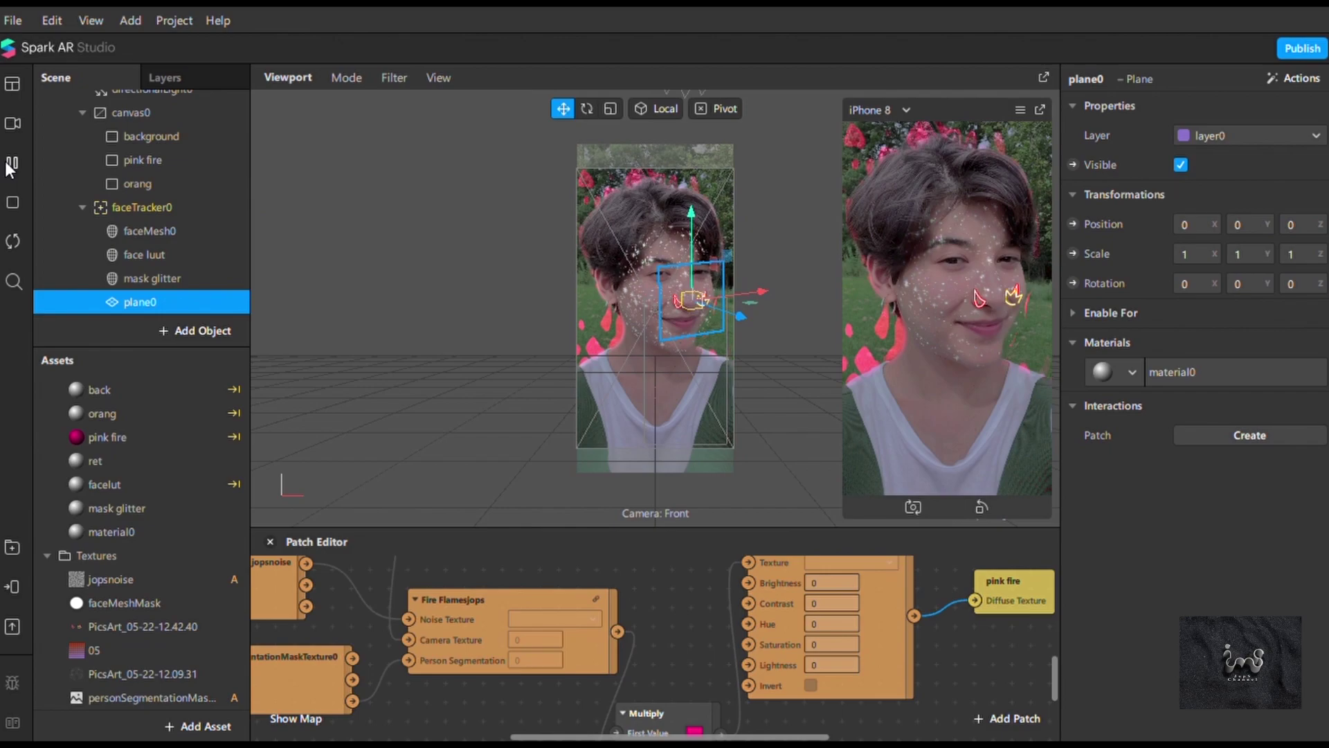
click(8, 163)
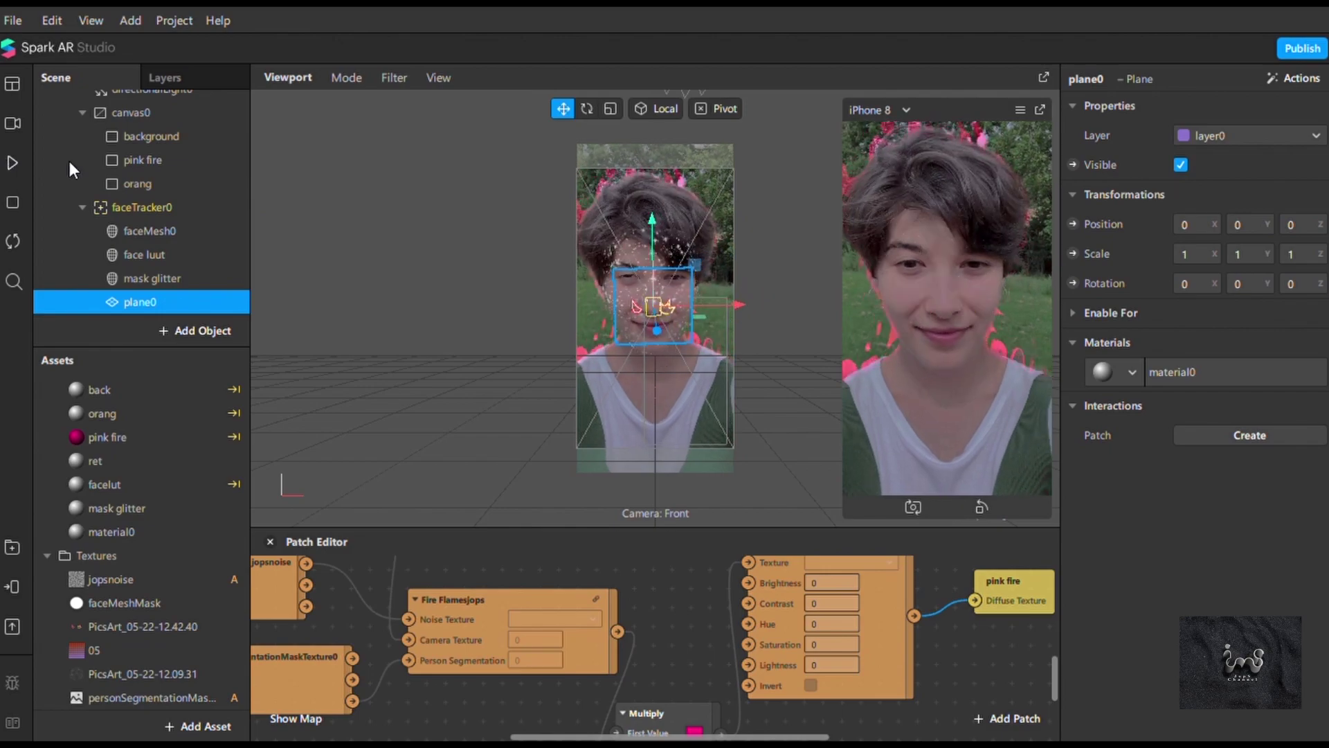
drag(649, 295, 646, 202)
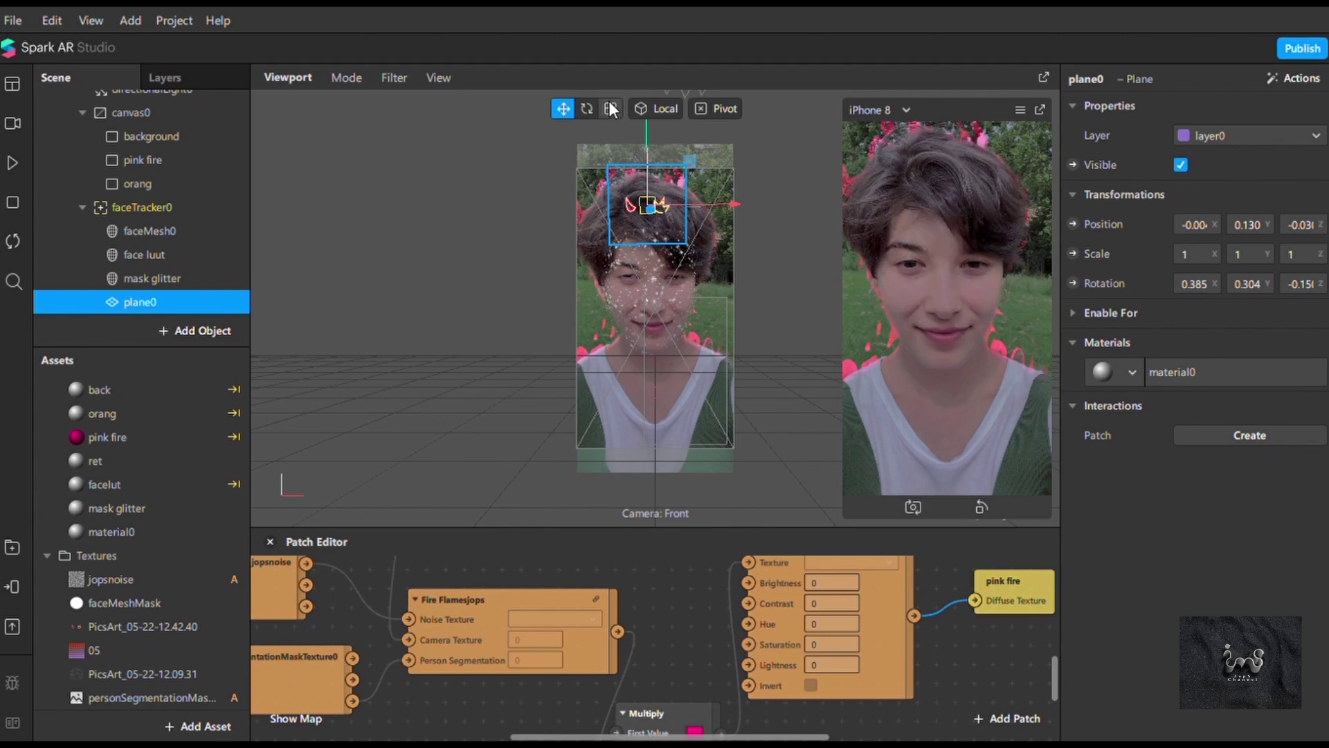
Step: Scale the plane to about 2.57 in X and Y, and resume the face video
click(610, 106)
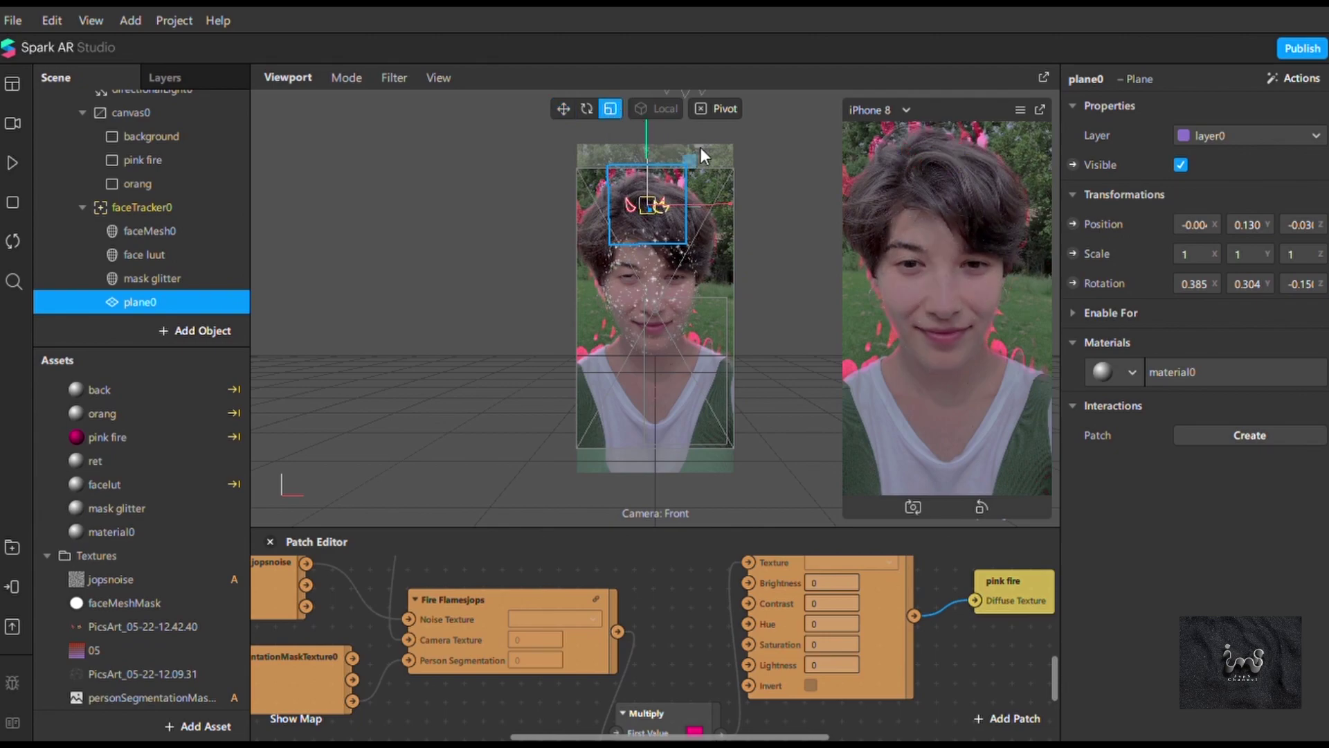
drag(687, 164, 787, 139)
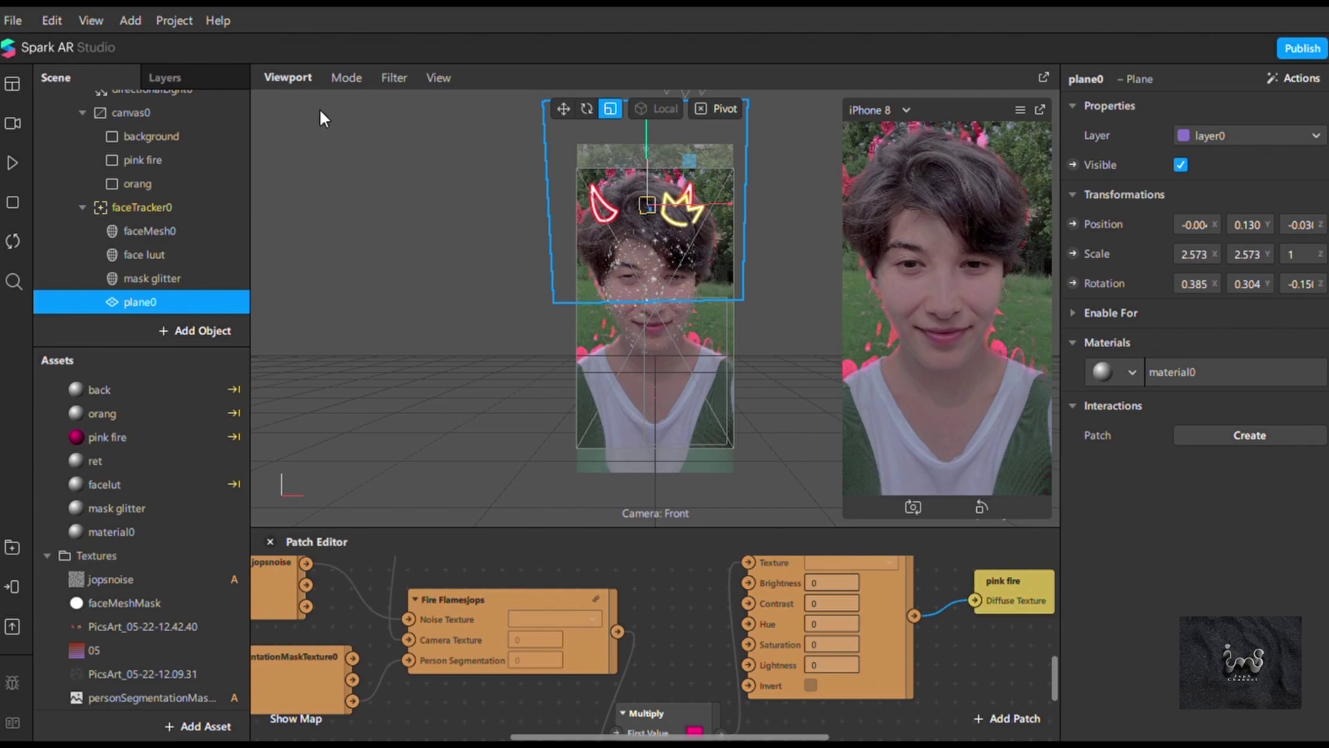
click(16, 164)
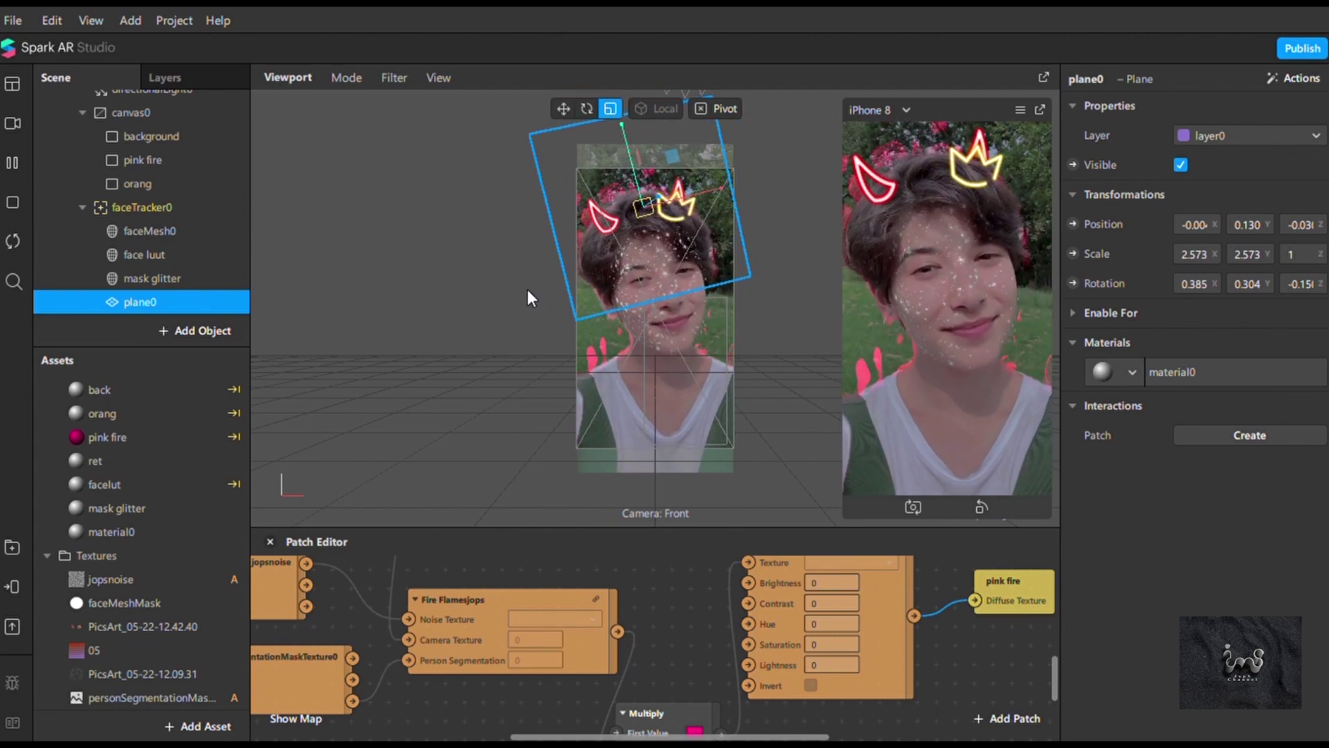
Step: Enlarge the Patch Editor and switch the viewport to Bird's Eye view
drag(672, 533, 678, 445)
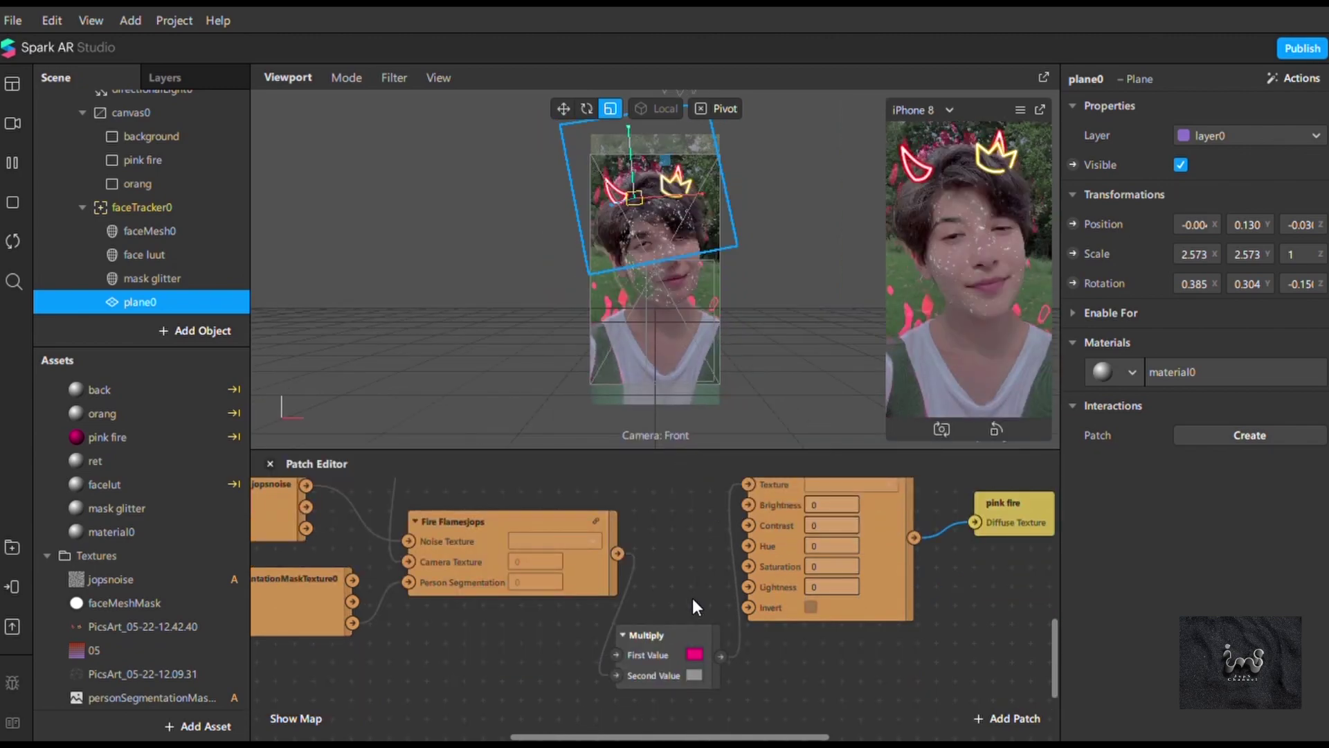
scroll(692, 598, up, 8)
scroll(688, 597, up, 2)
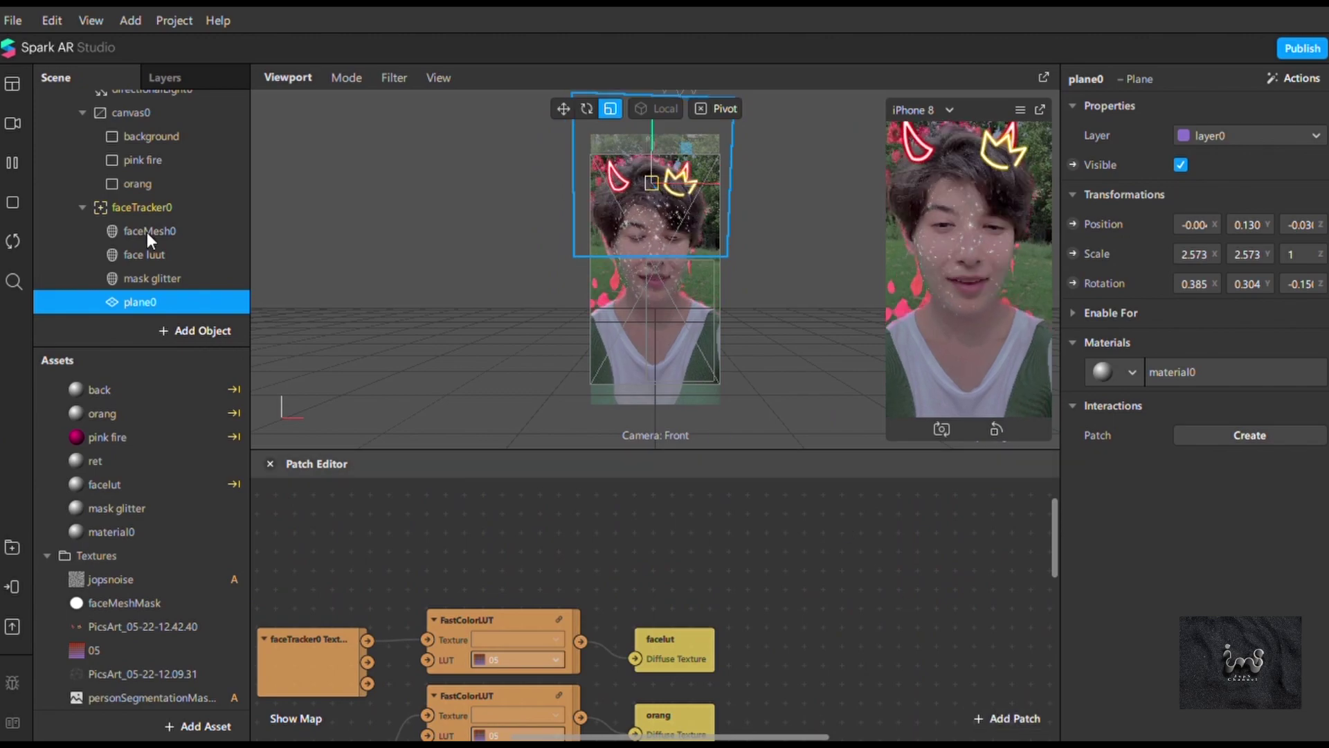
click(425, 76)
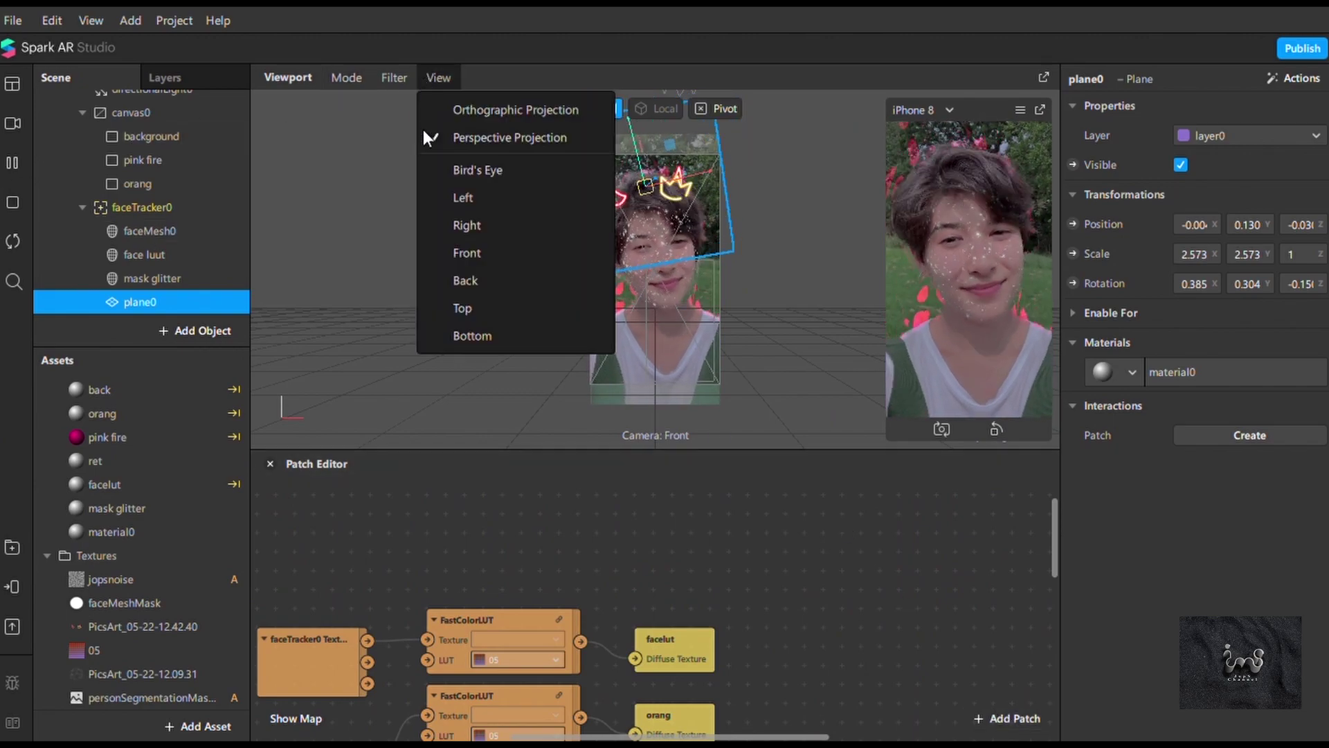
click(442, 173)
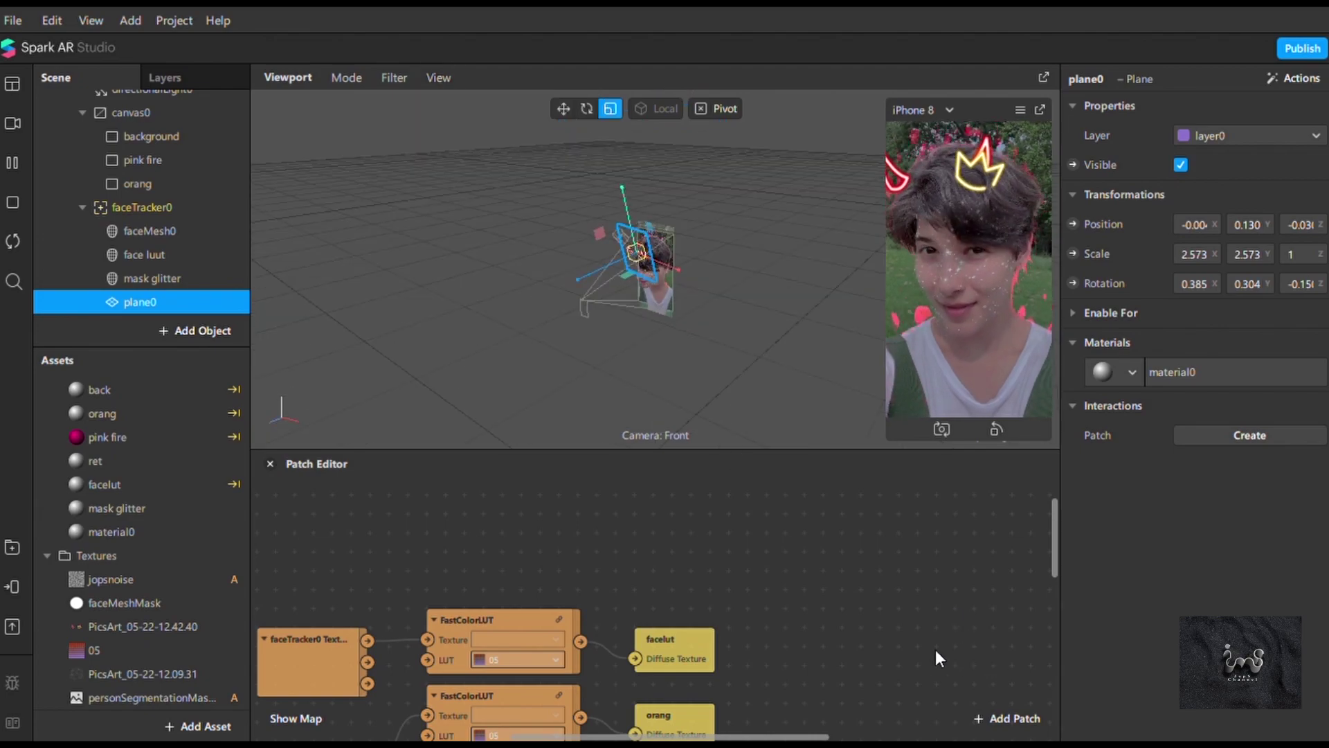
Step: Add a Screen Tap patch and place it in the empty space above the FastColorLUT patches
click(1001, 718)
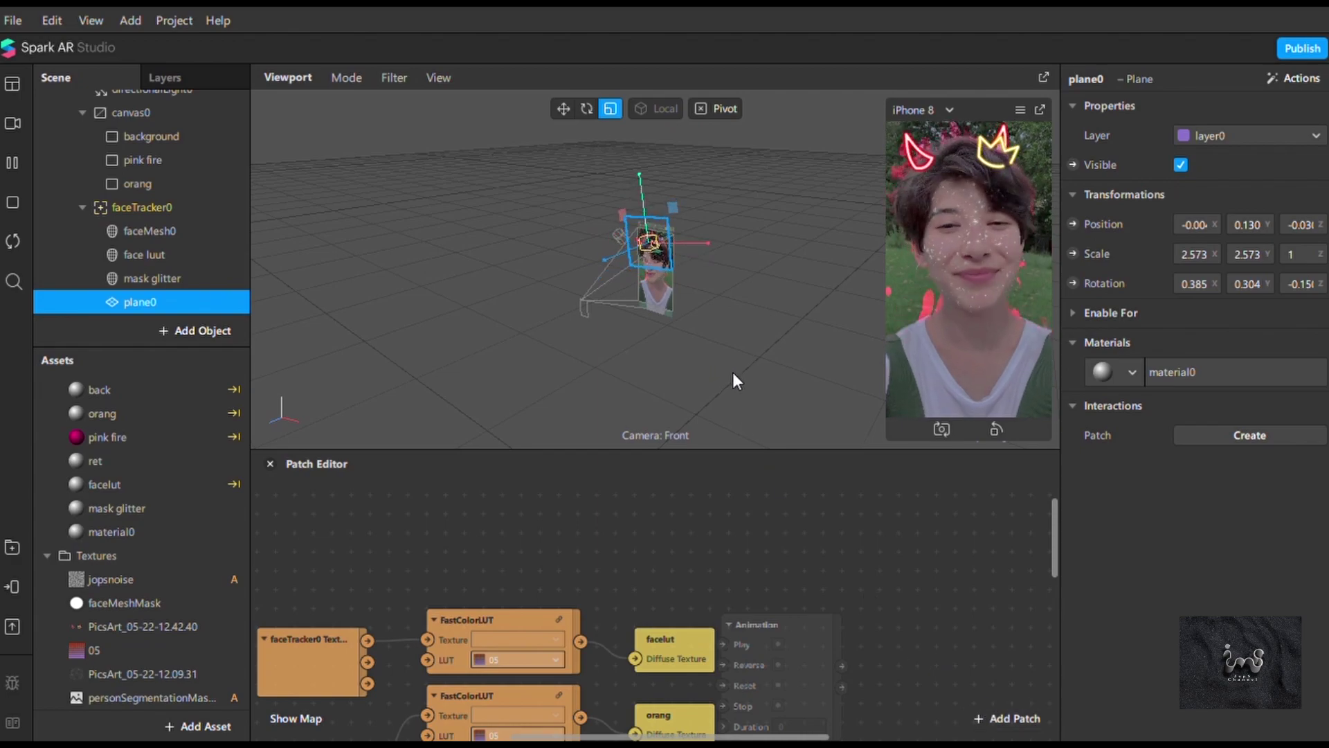
key(Down)
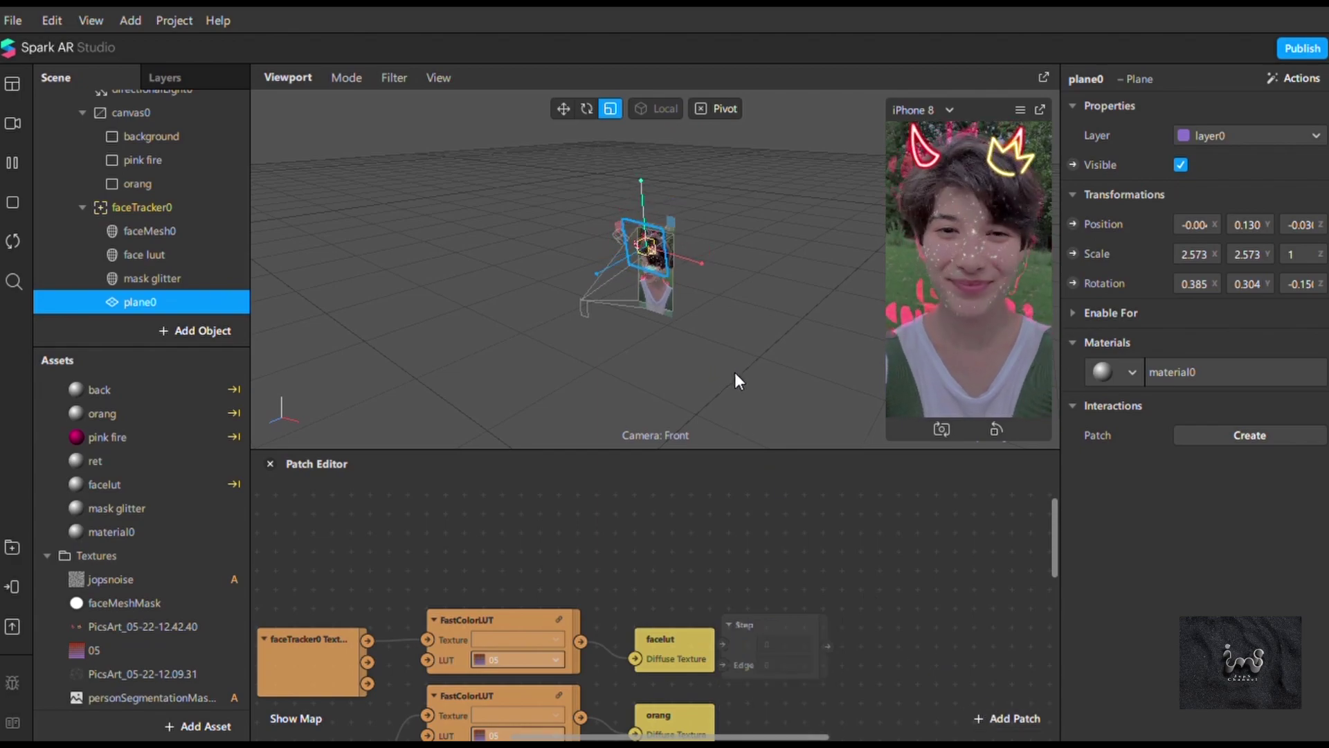
key(Down)
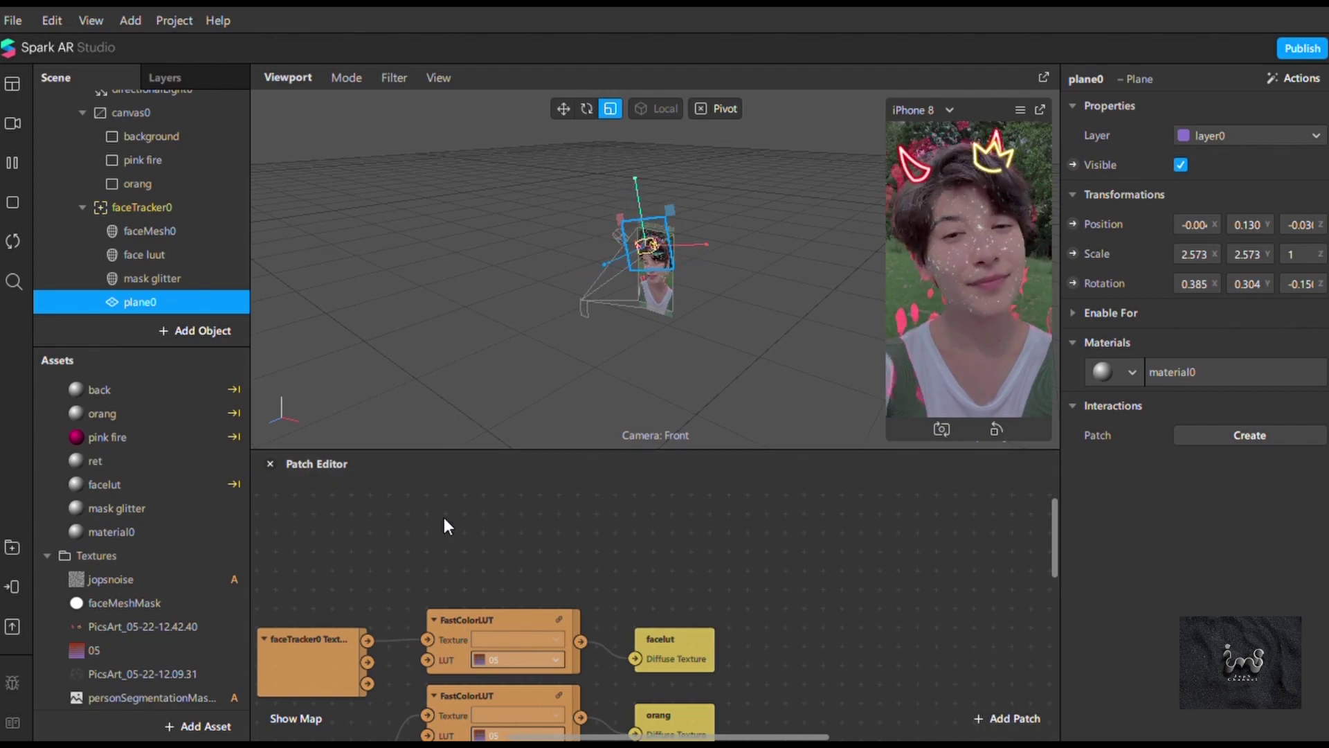
scroll(149, 144, up, 3)
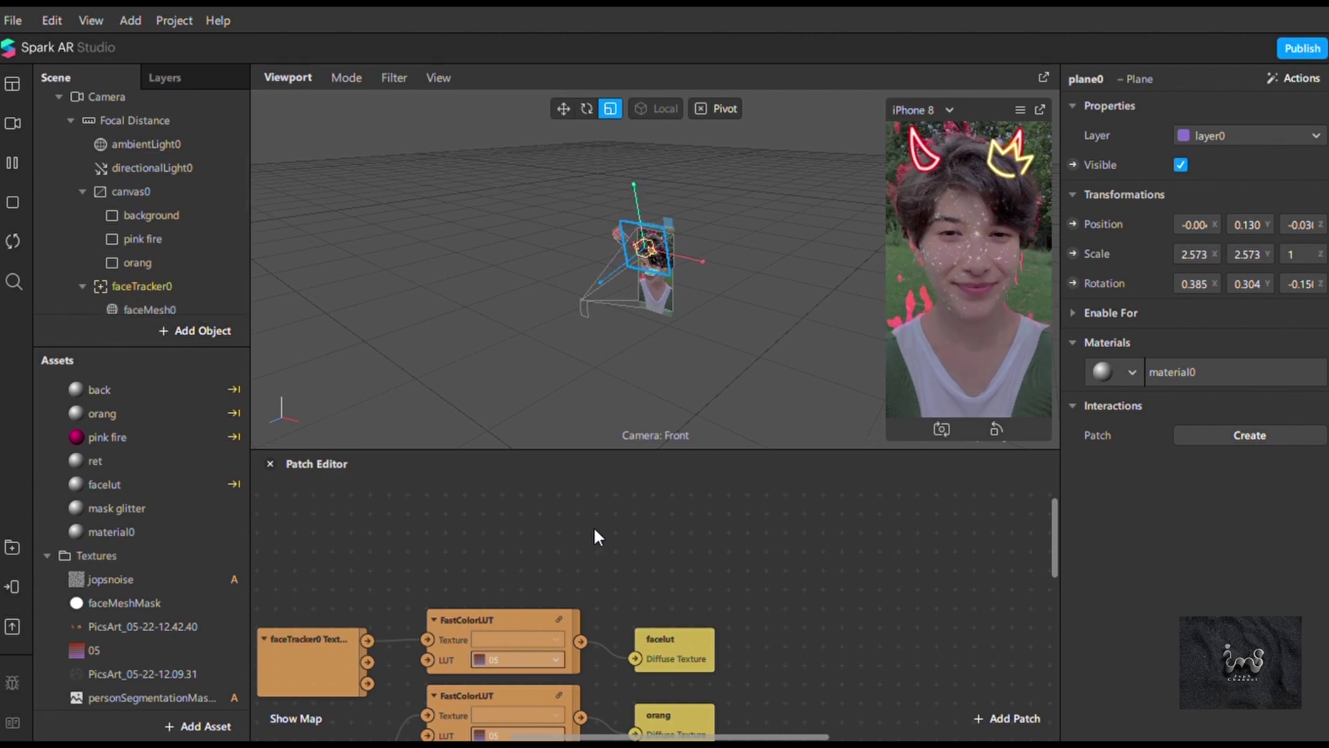
click(1011, 718)
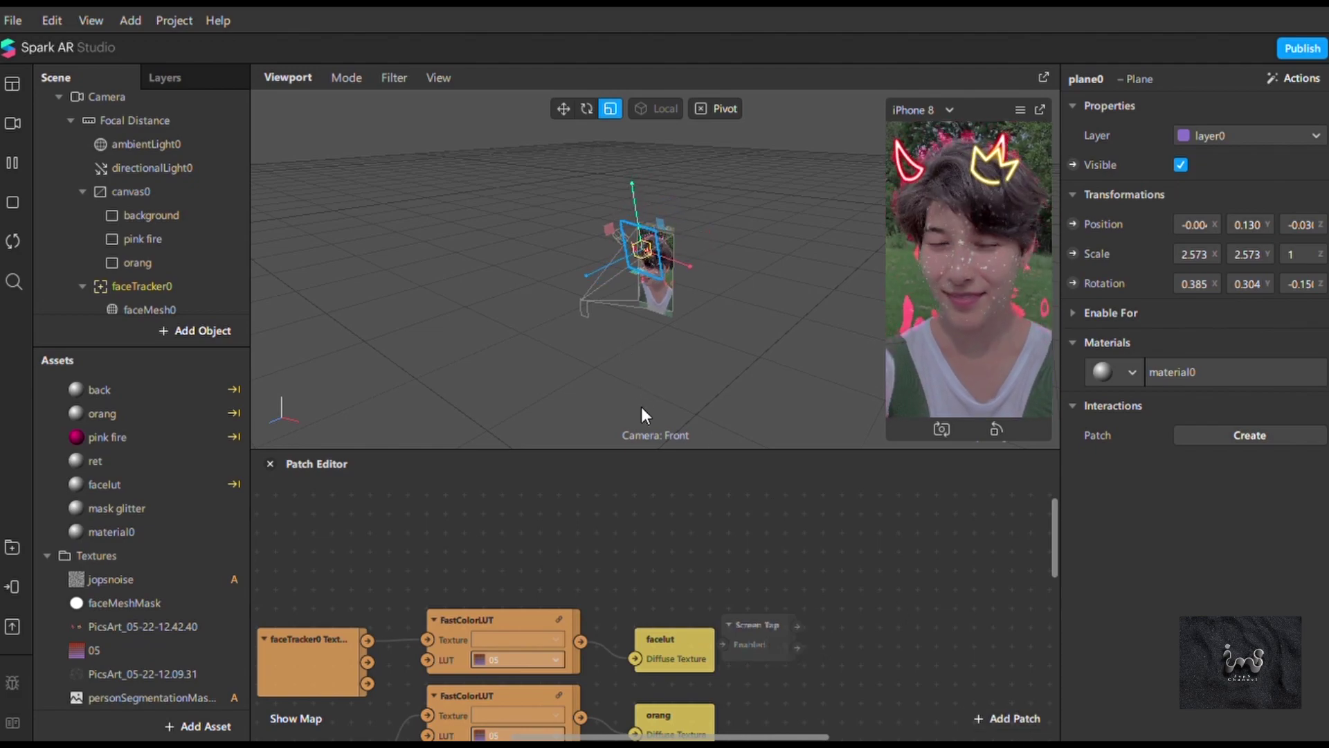
click(755, 624)
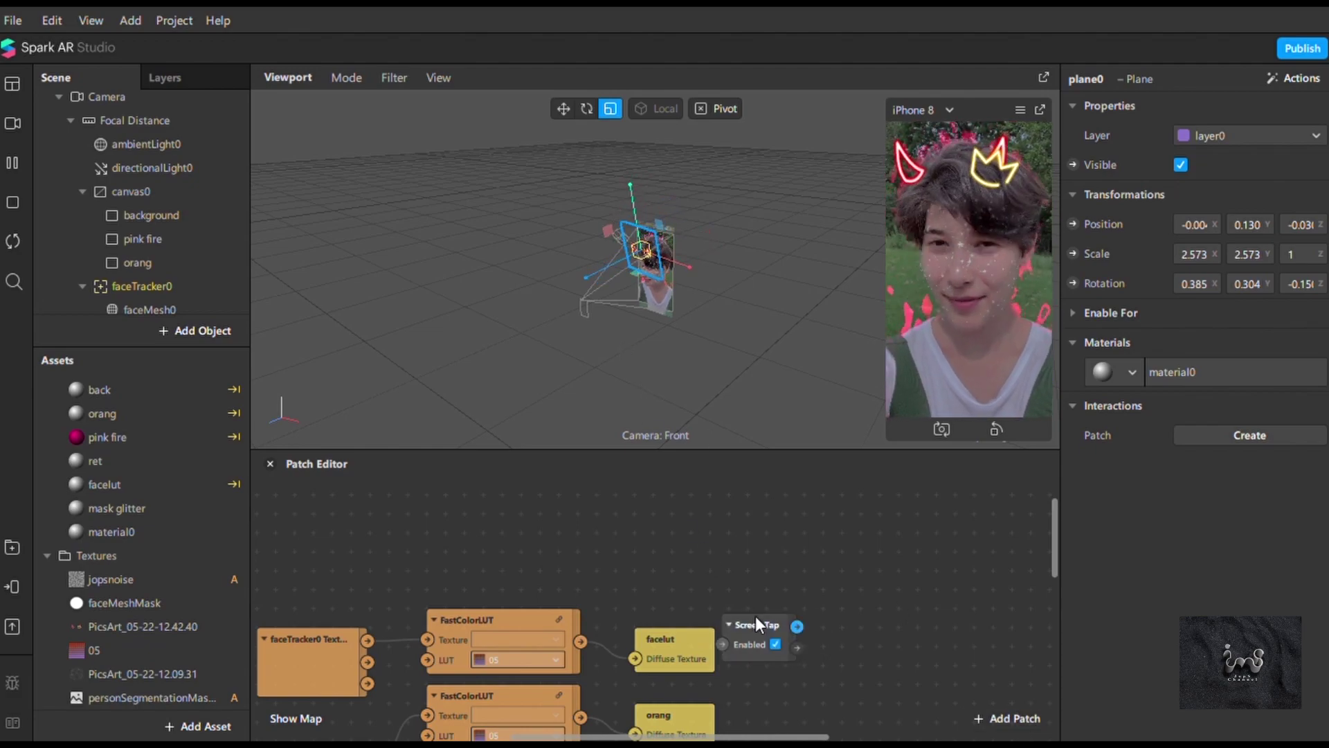
click(459, 488)
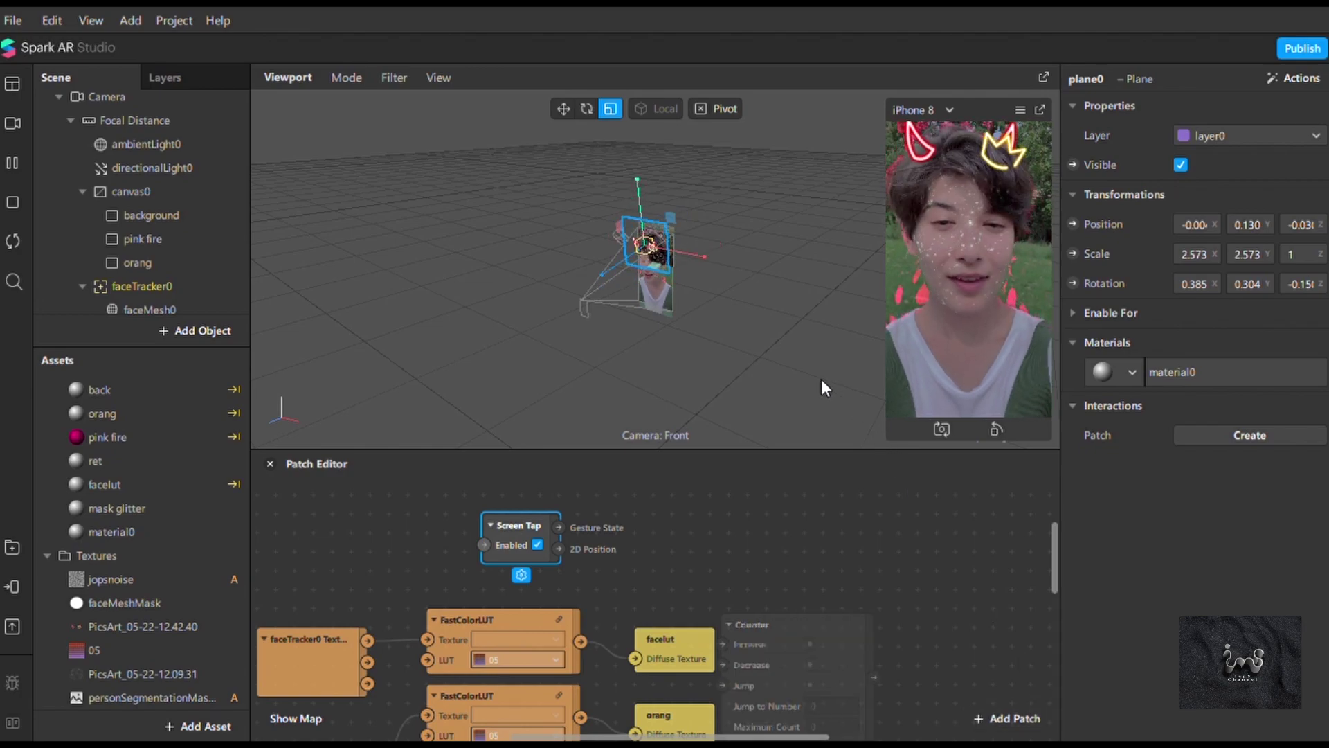
Step: Add a Counter patch with Maximum Count 2 and connect the Screen Tap's Gesture State to its Increase input
click(697, 558)
drag(766, 646, 662, 500)
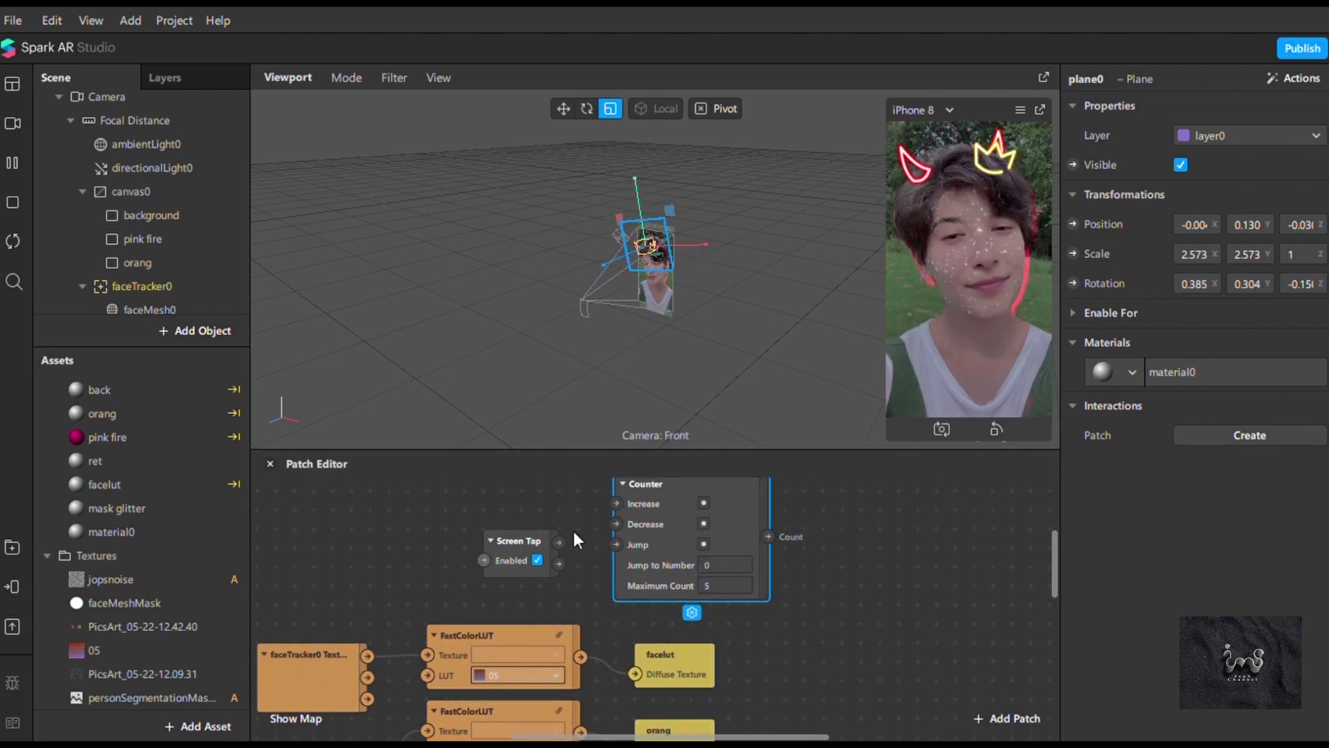
drag(558, 542, 610, 490)
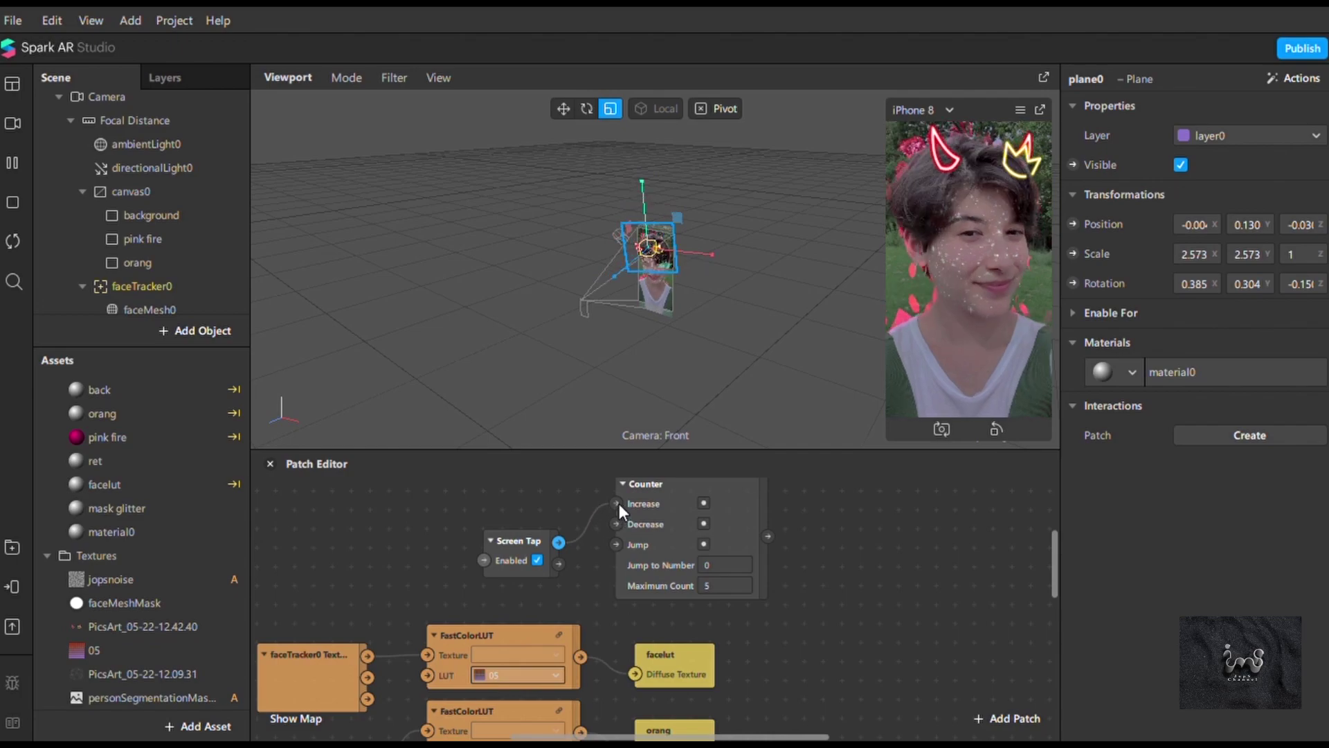
click(619, 504)
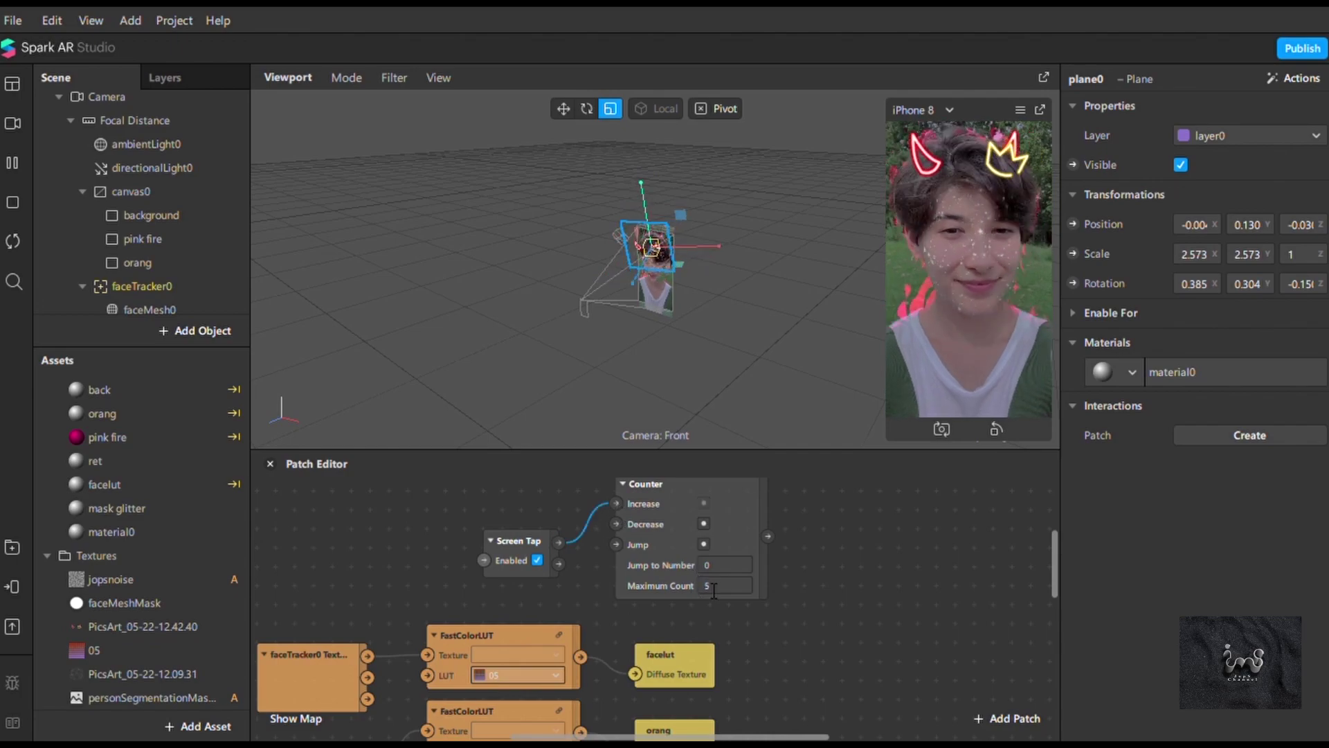
click(745, 586)
text(2)
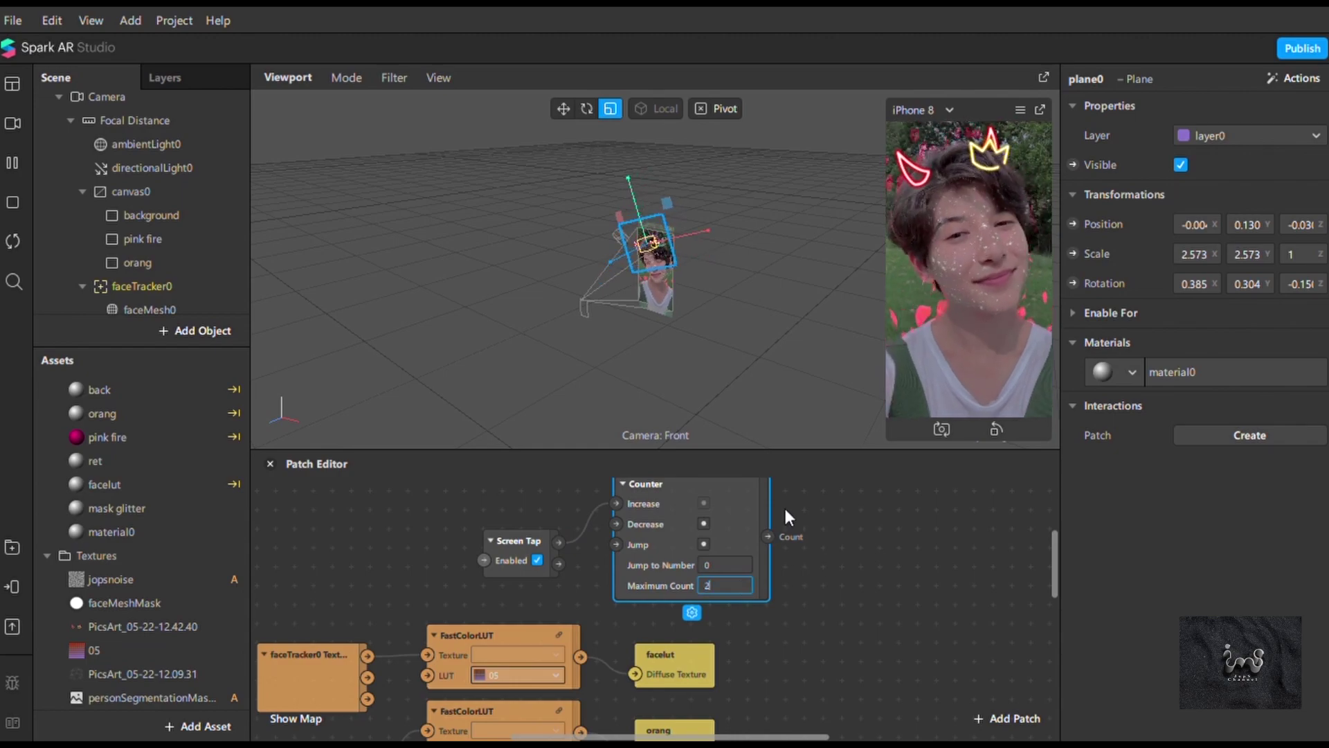
Step: Add an Equals Exactly patch connected to the Counter's Count output, and place a second Equals Exactly patch below it
click(768, 535)
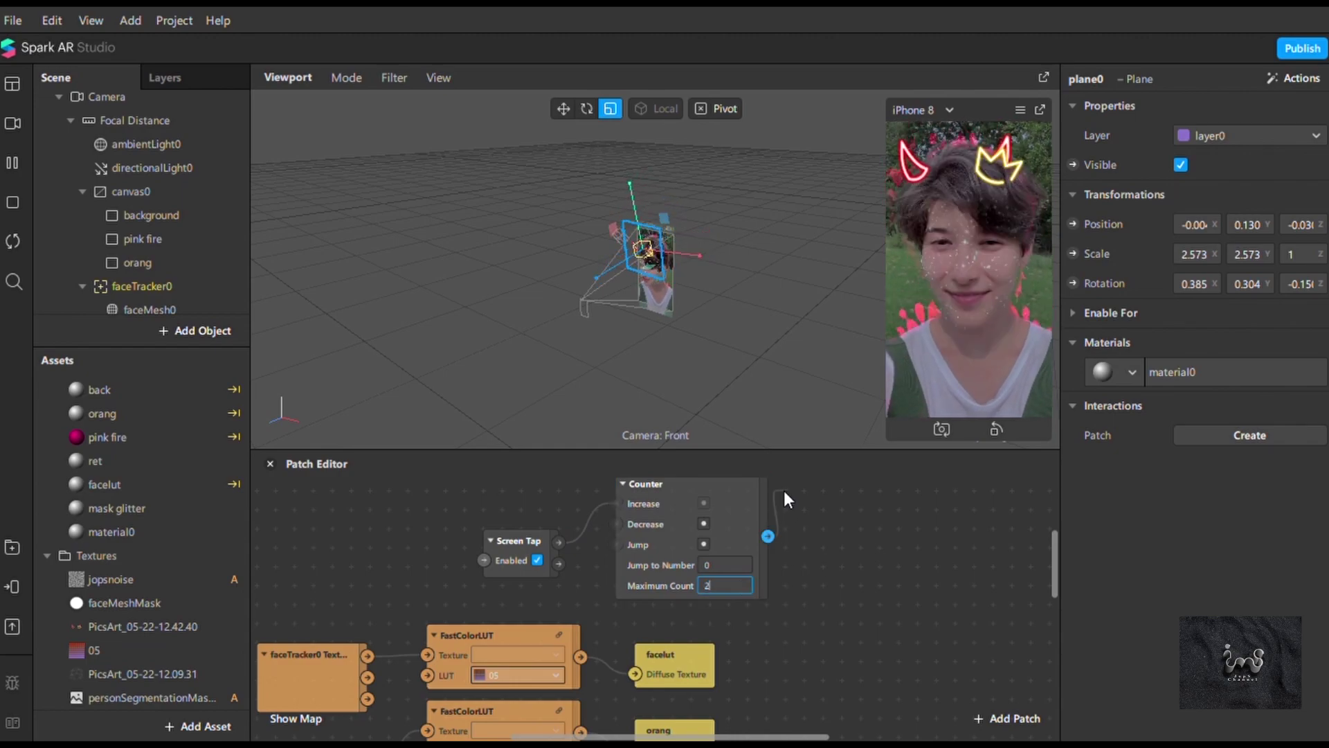
key(Down)
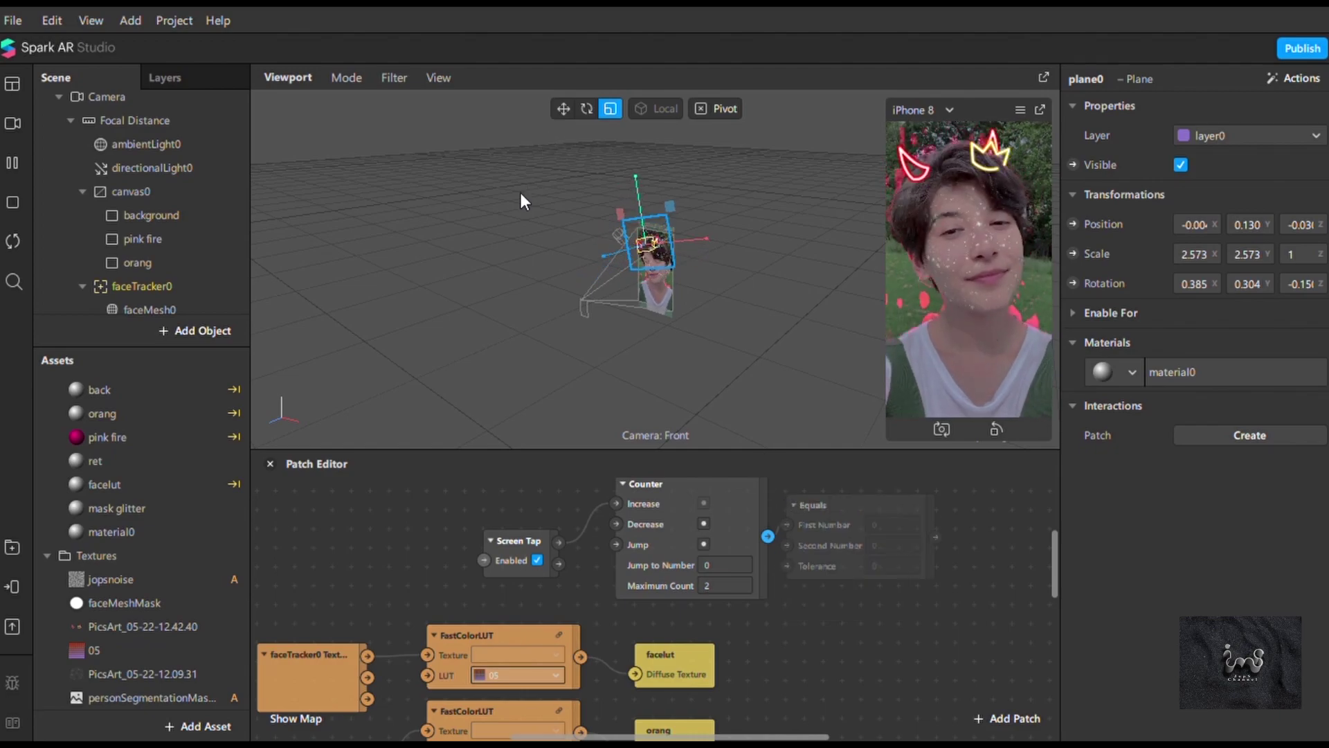
key(Down)
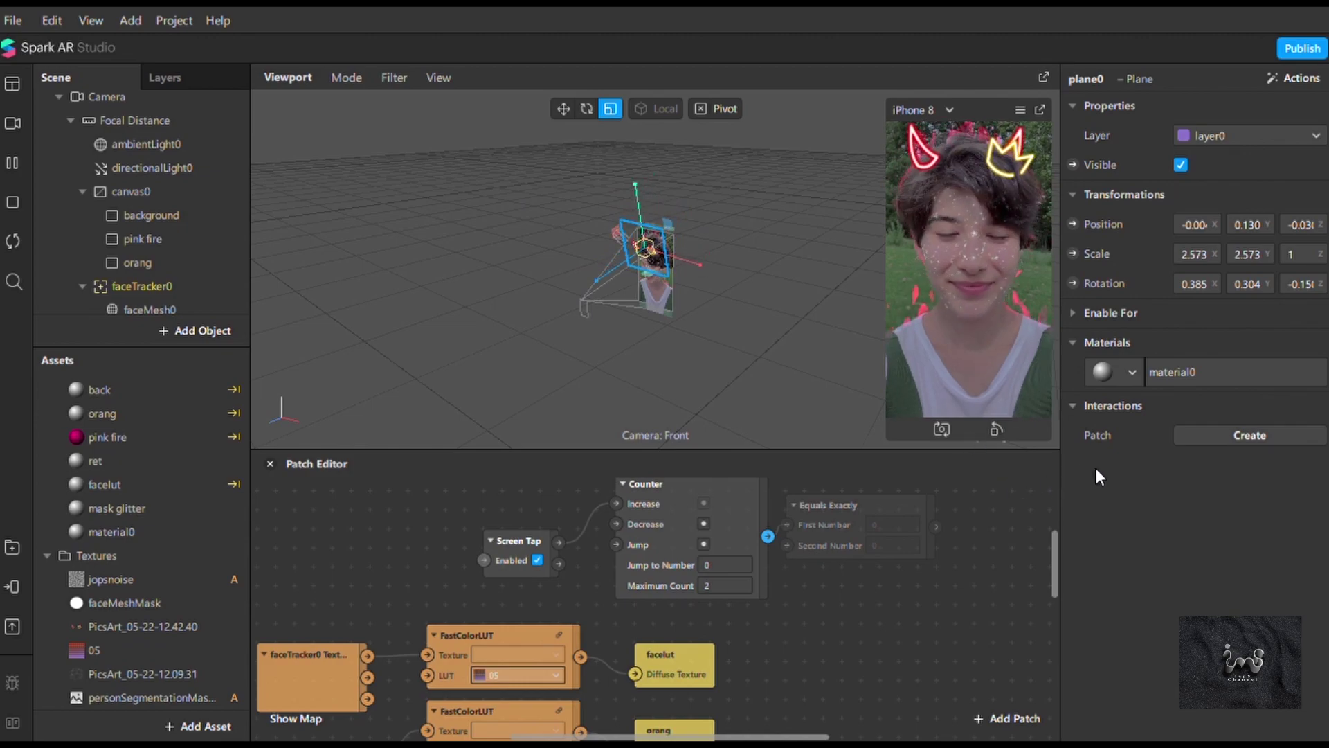
key(Return)
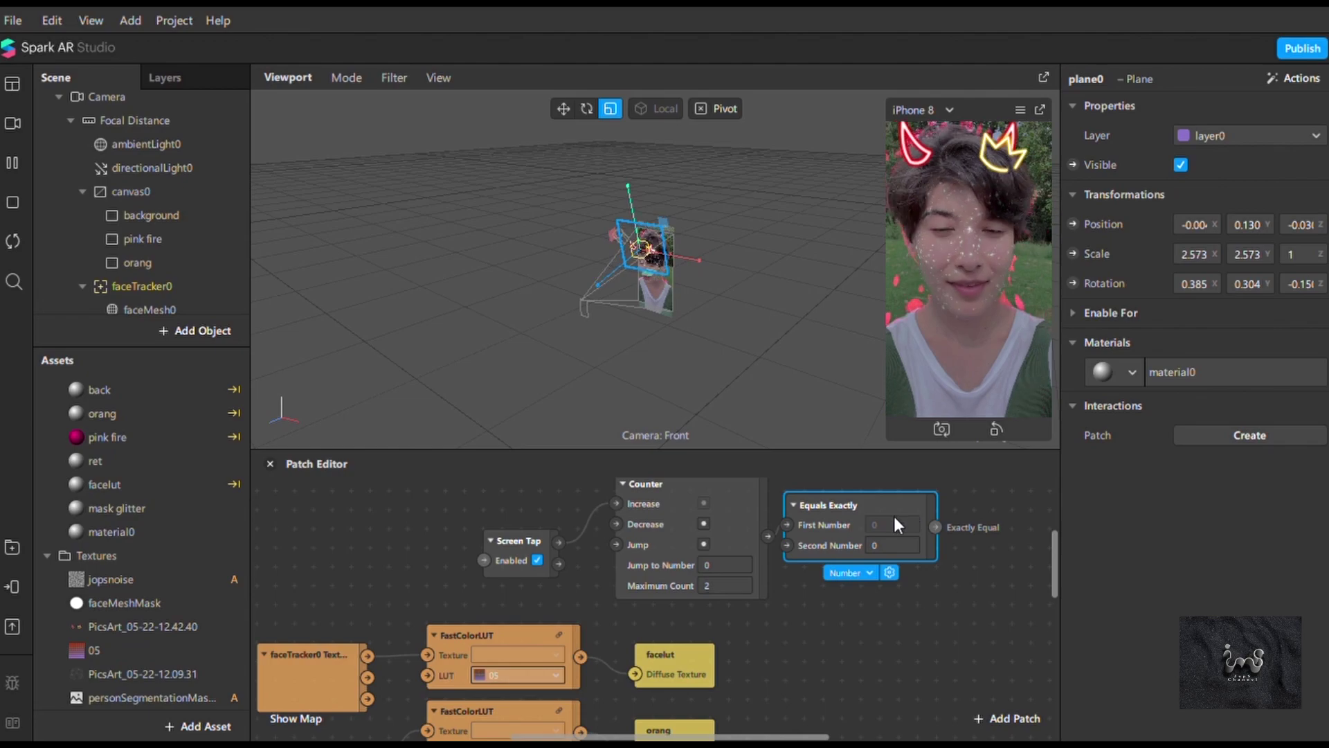
drag(883, 500, 931, 482)
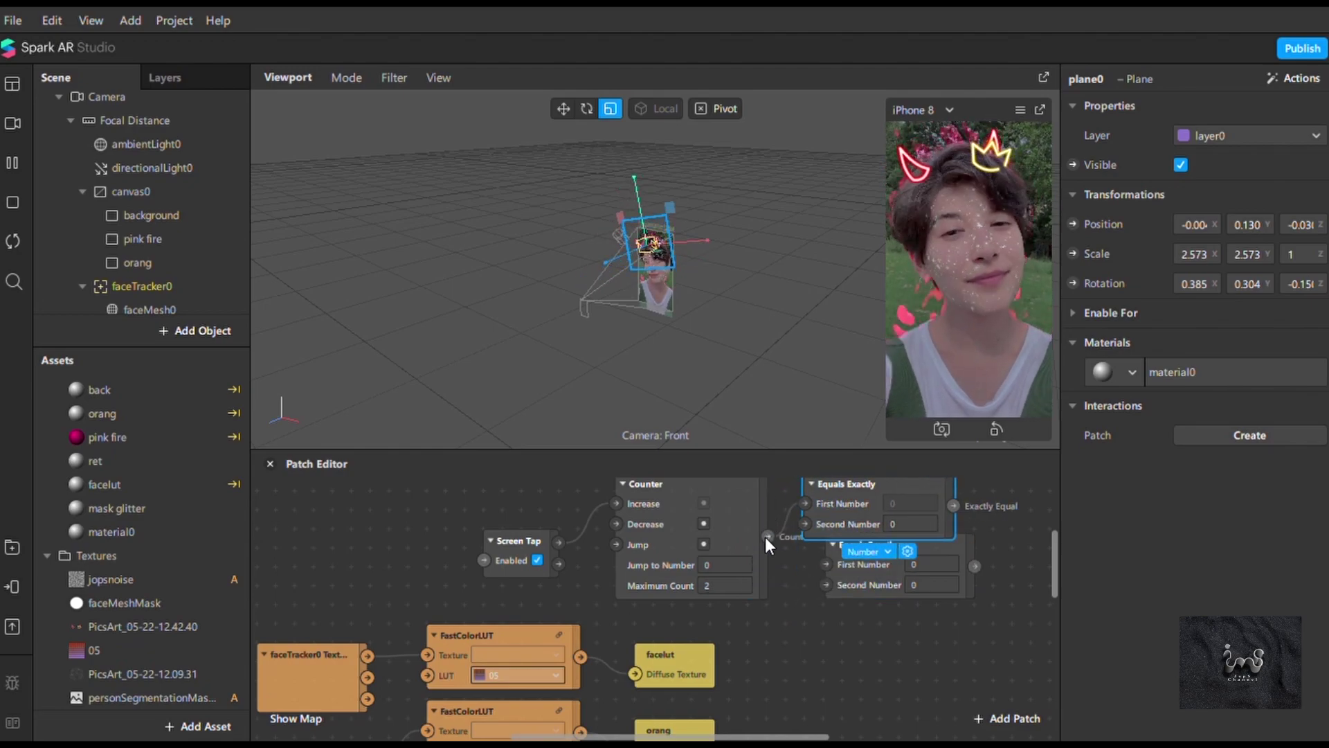
Step: Connect the Counter to the lower Equals Exactly patch and set that patch's Second Number to 1
drag(813, 564, 839, 569)
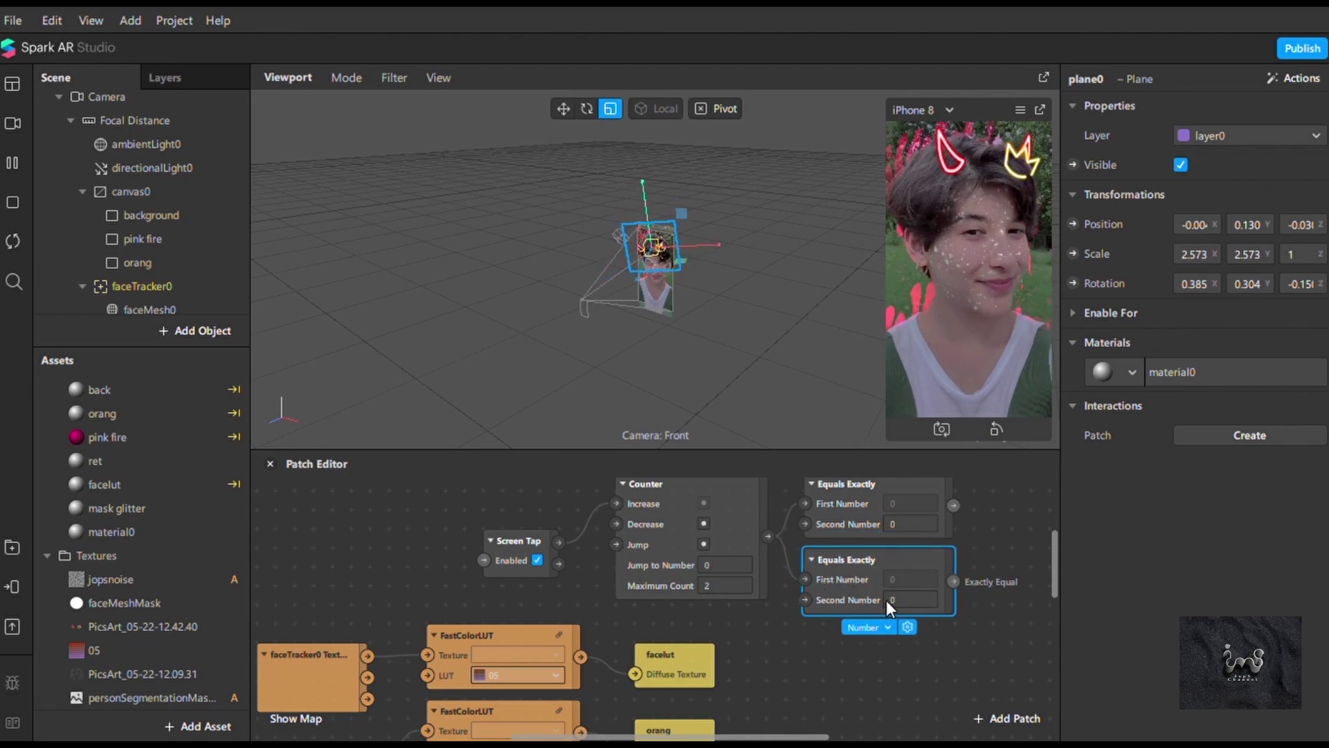
click(915, 600)
text(1)
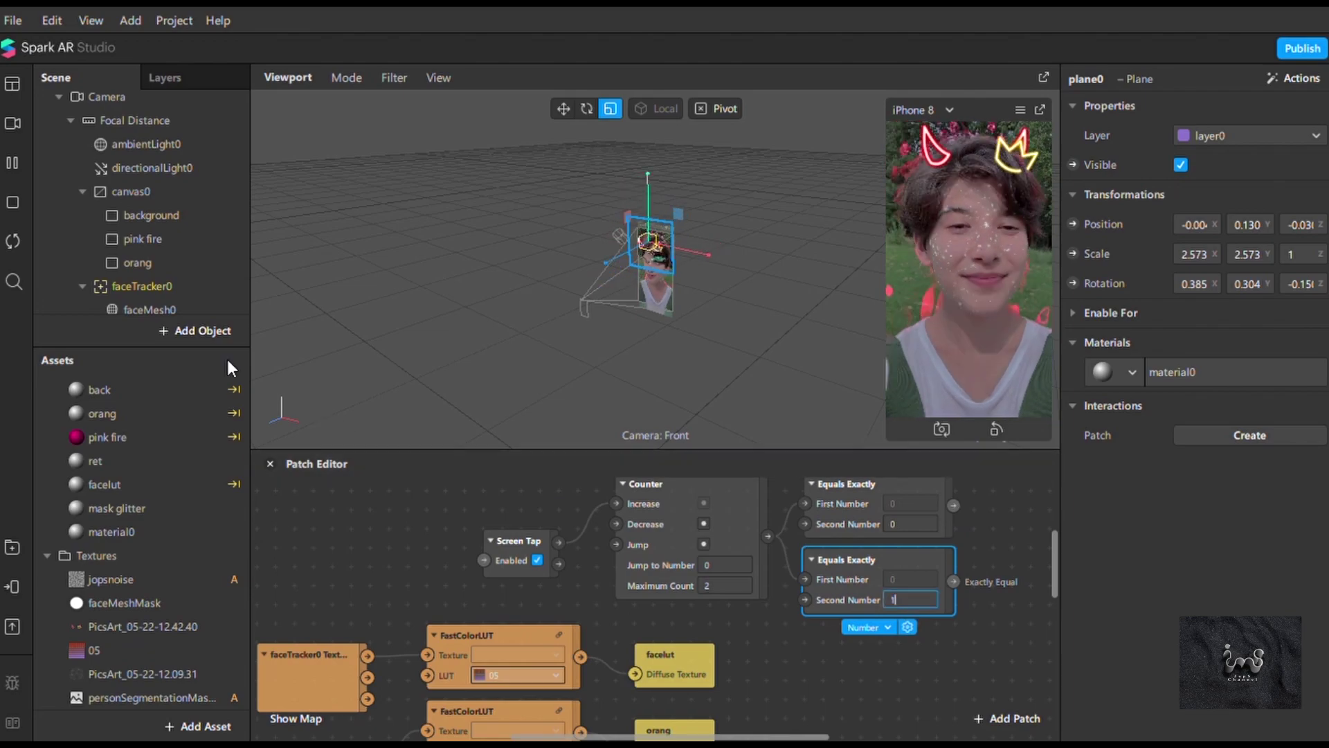
Step: Create Visible patches for mask glitter and plane0 and connect the lower Equals Exactly output to both
scroll(177, 268, down, 3)
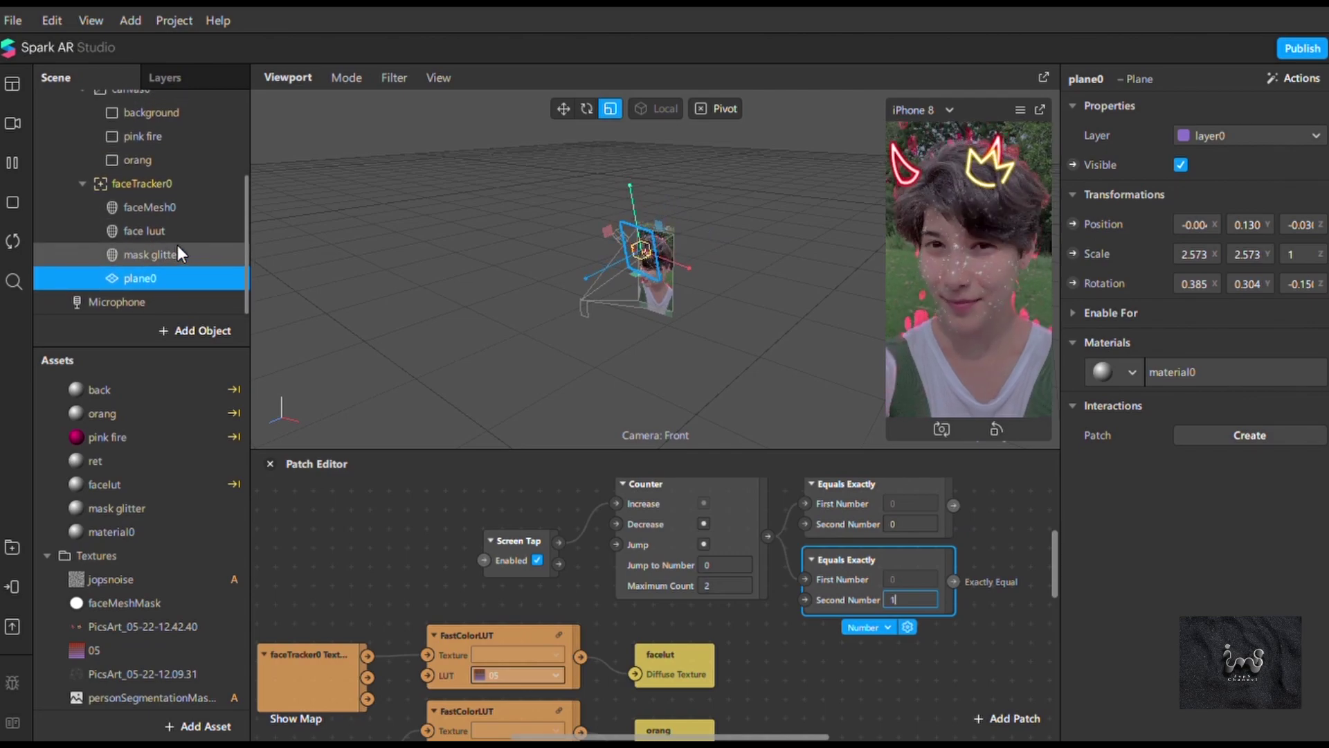
double_click(177, 246)
shift+click(152, 276)
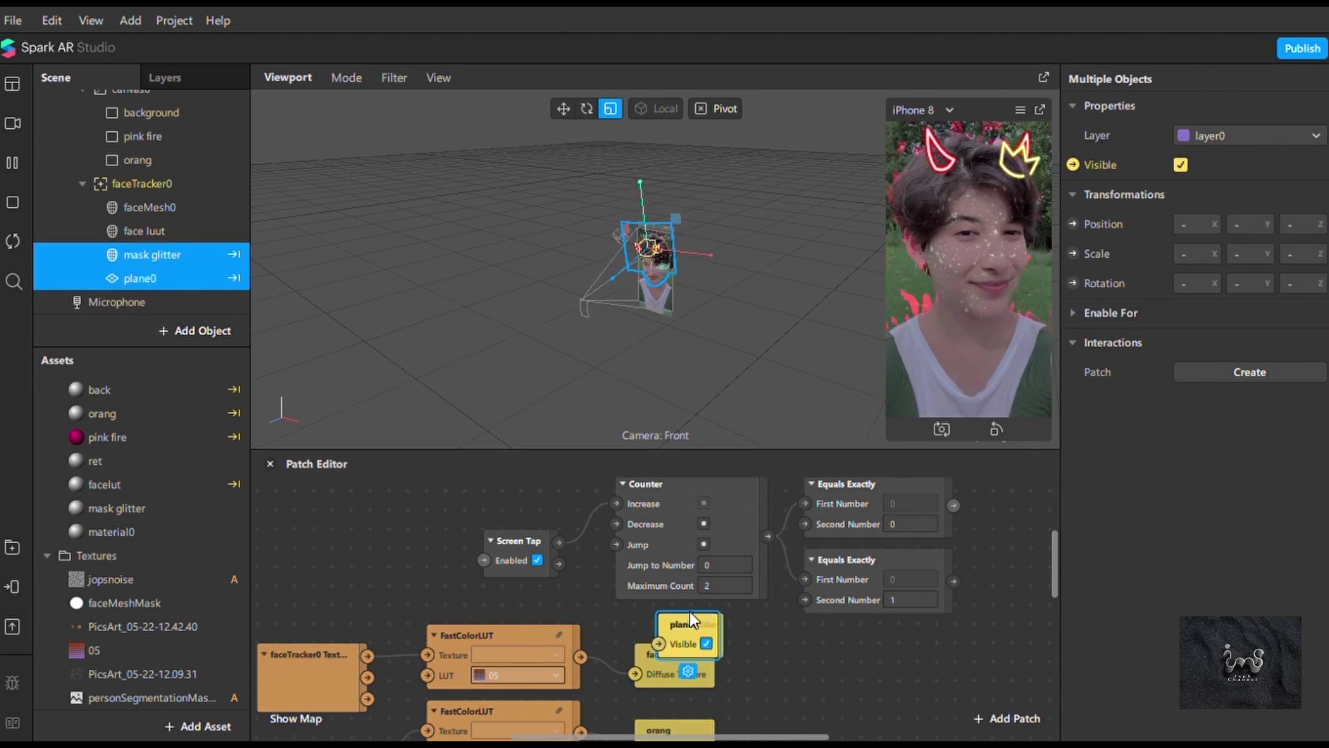
drag(693, 626, 1019, 542)
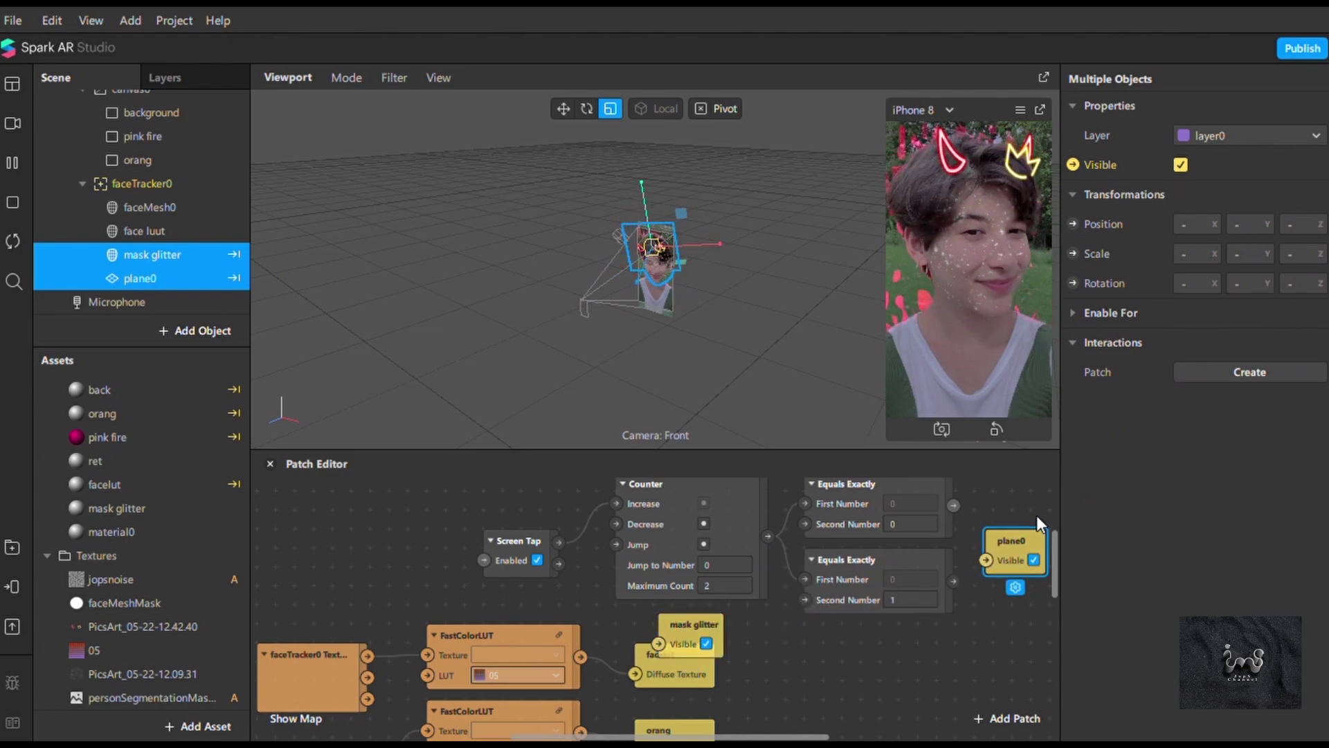
drag(704, 624, 1055, 580)
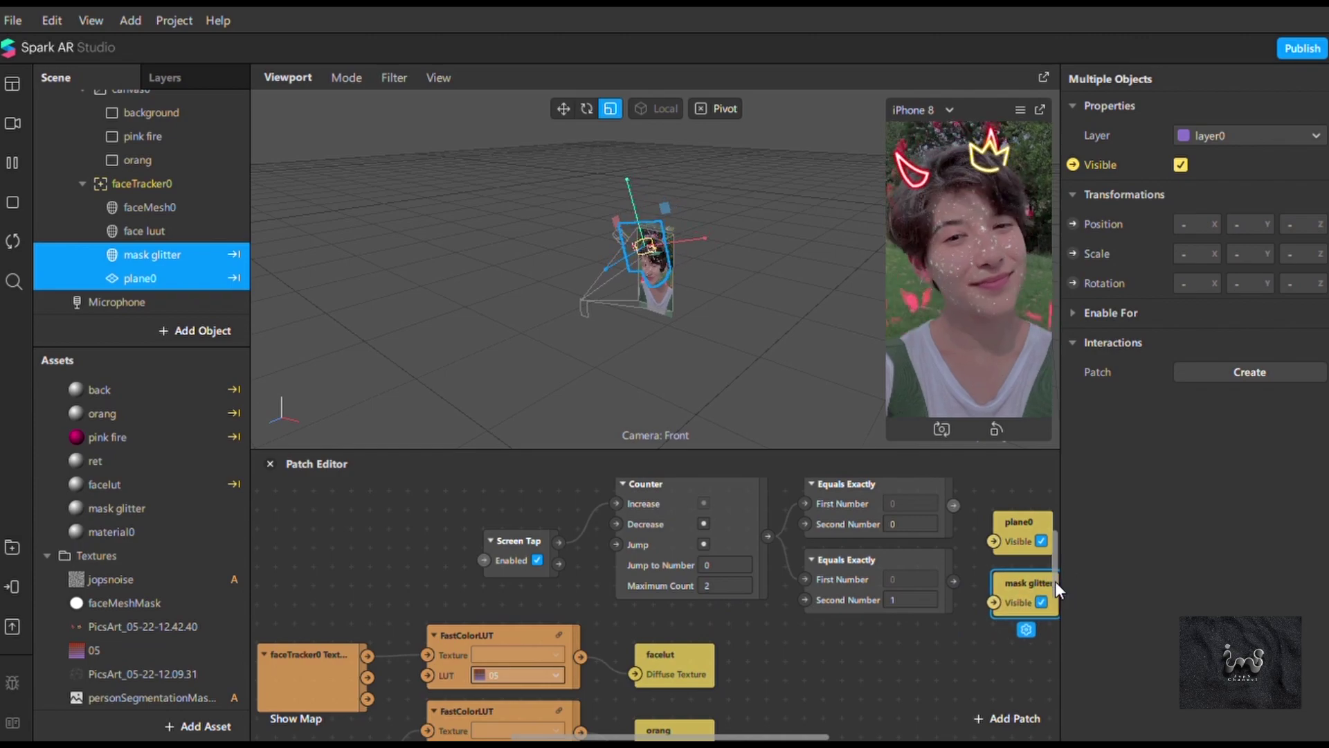
drag(953, 580, 994, 598)
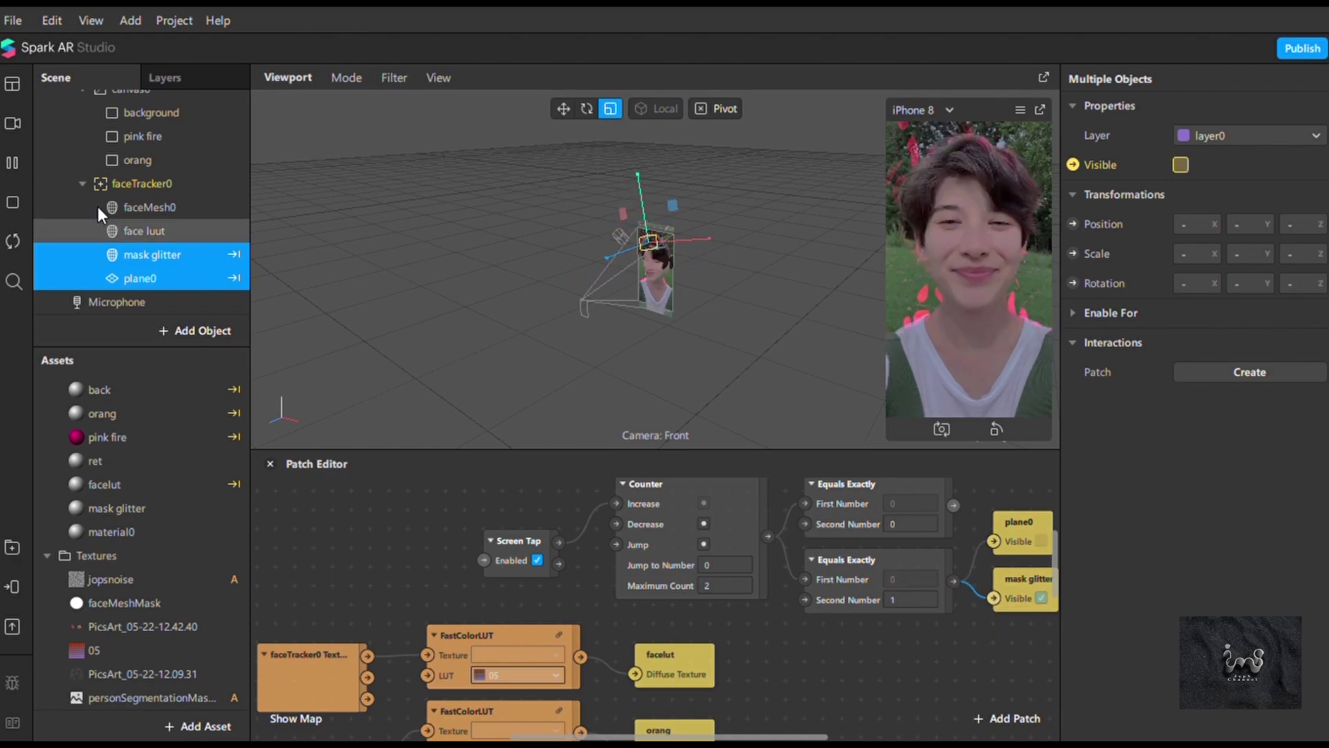
Step: Set the Device's On Opening instruction to "Tap to change"
scroll(155, 227, up, 3)
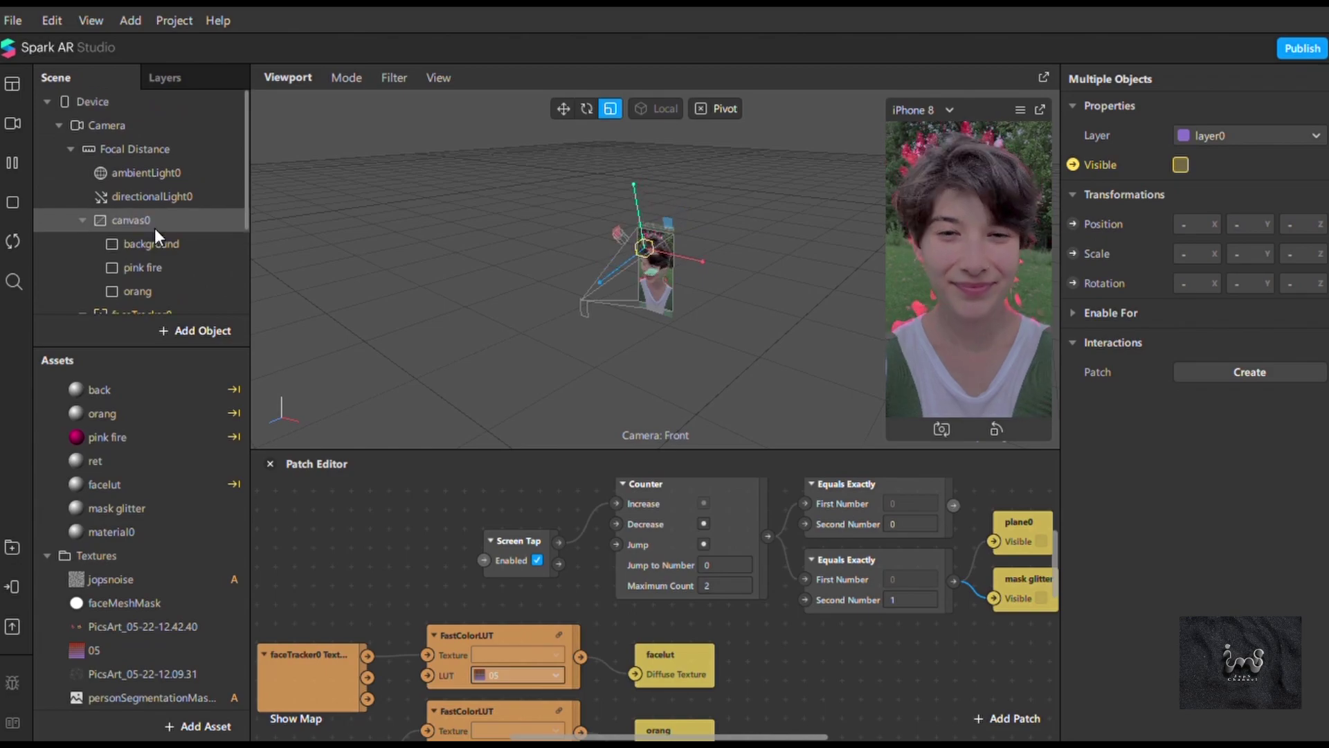
click(144, 102)
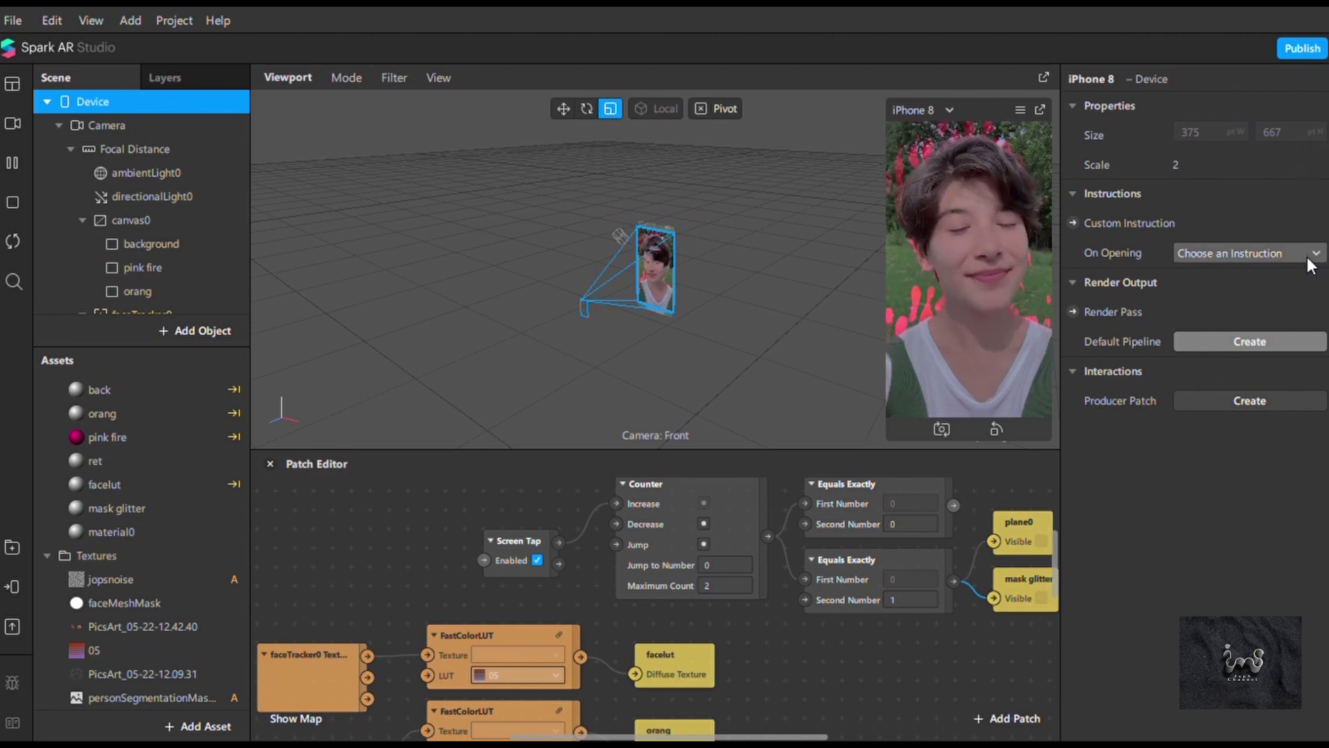
click(1311, 267)
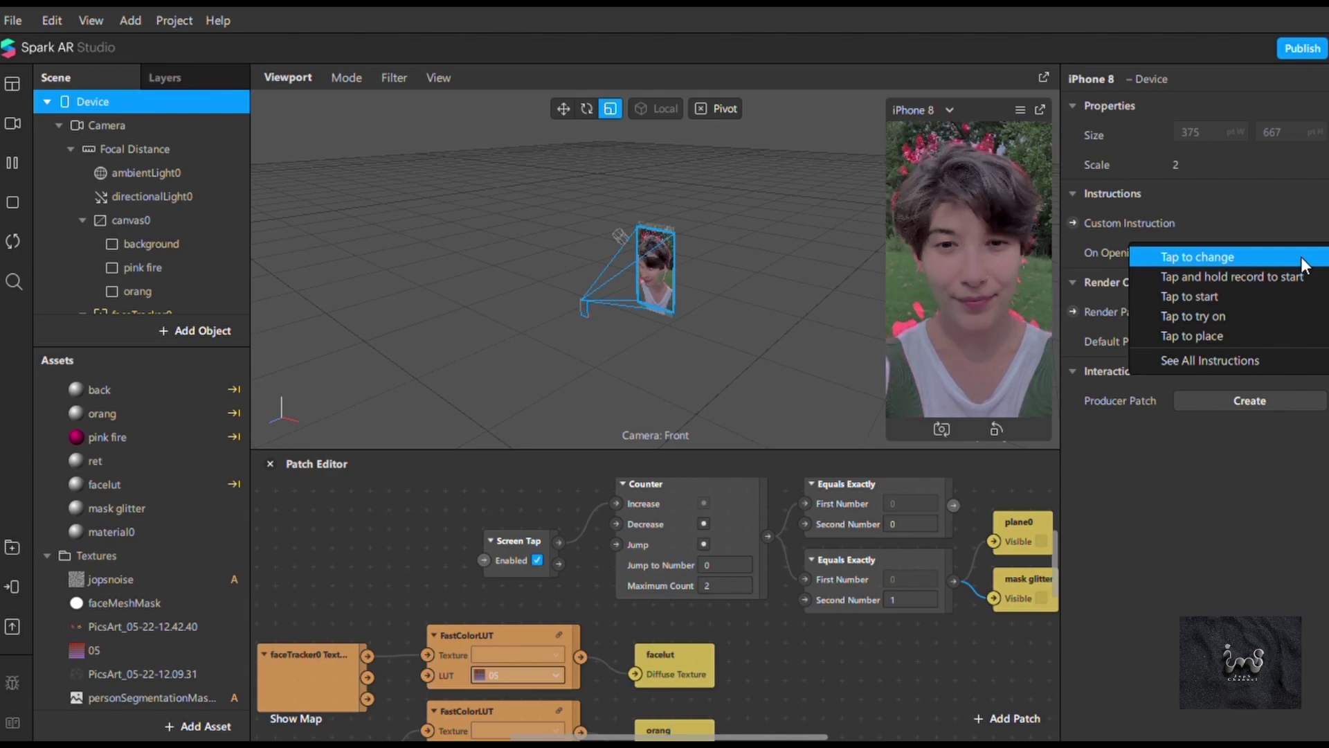
click(1301, 258)
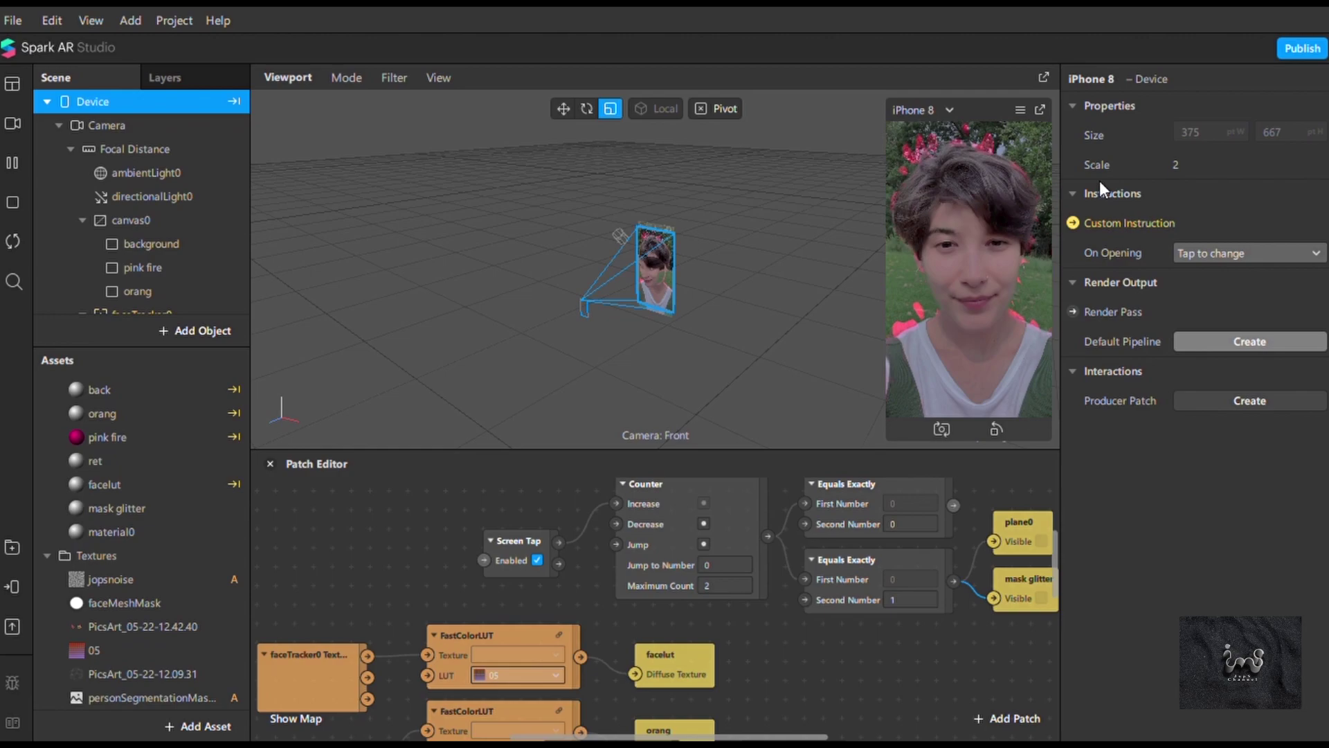
Step: Enable Simulate Touch and test the tap toggle in an enlarged device preview with the Patch Editor collapsed
click(1021, 106)
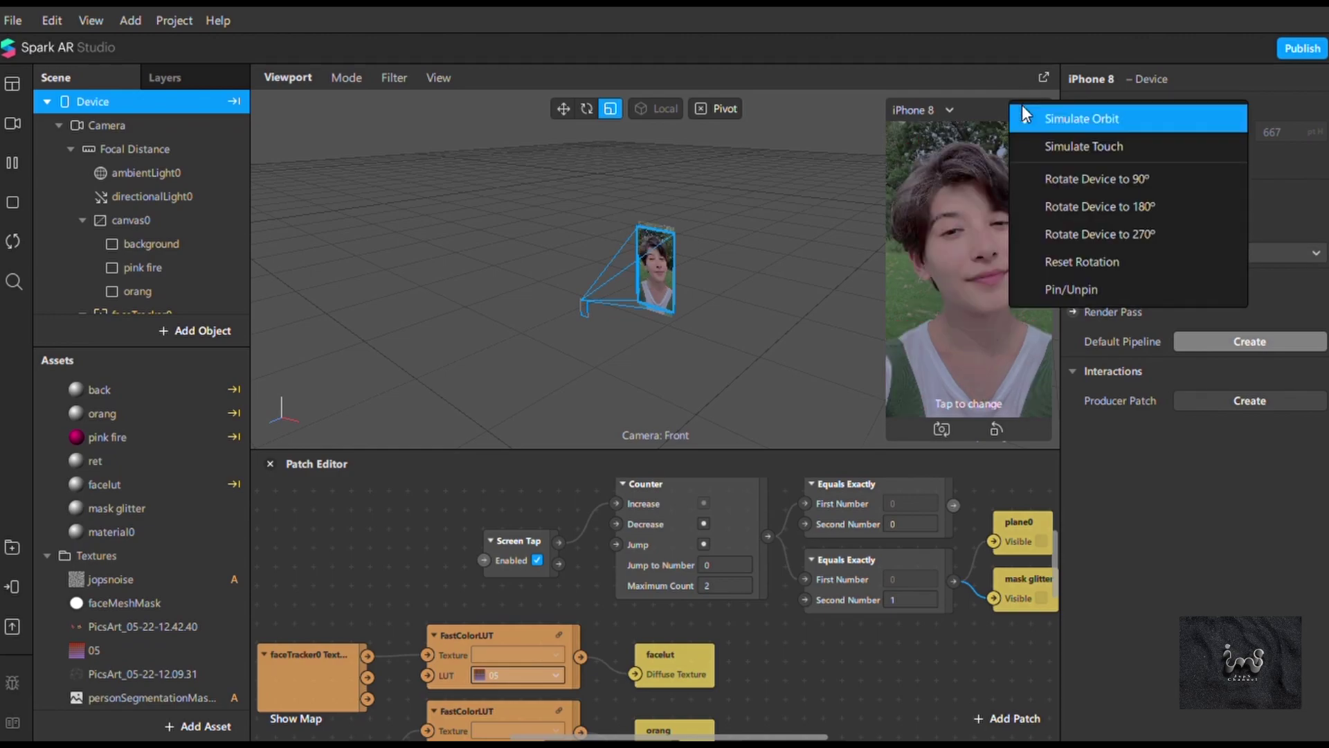
click(1041, 145)
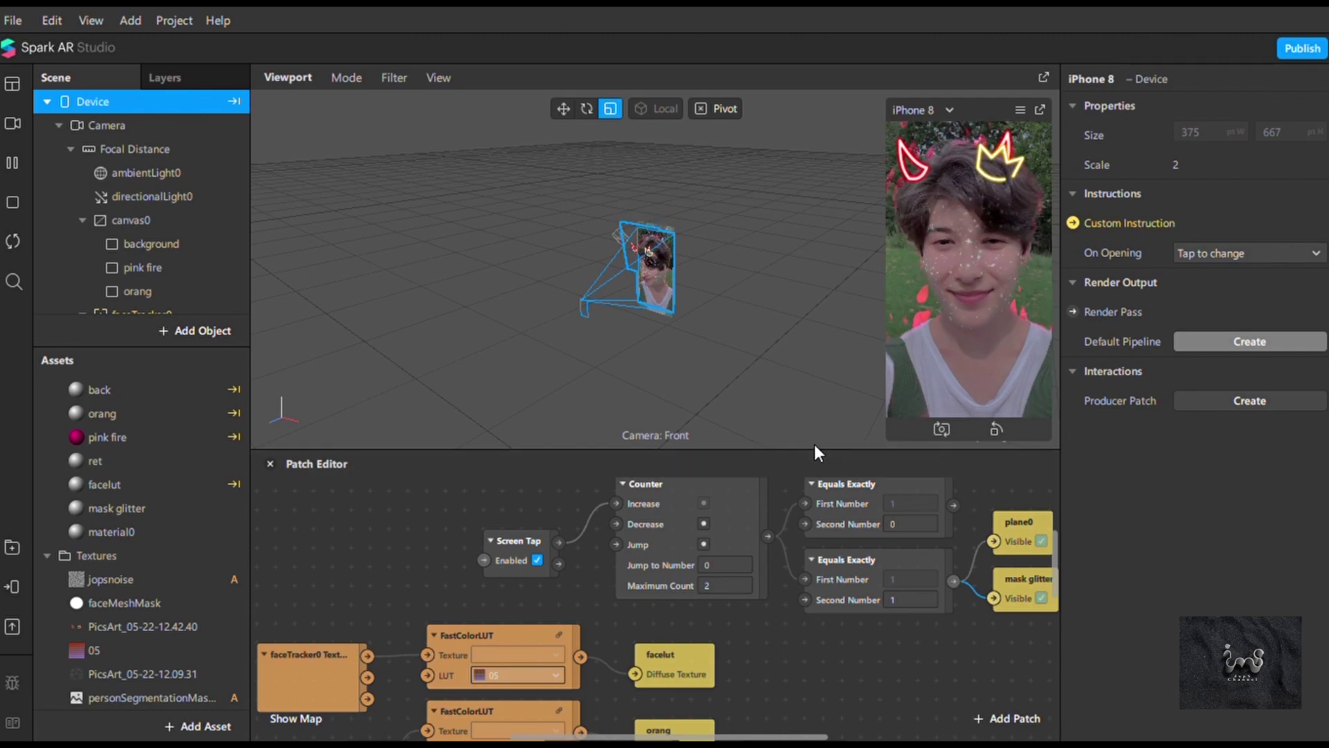
drag(821, 460, 682, 720)
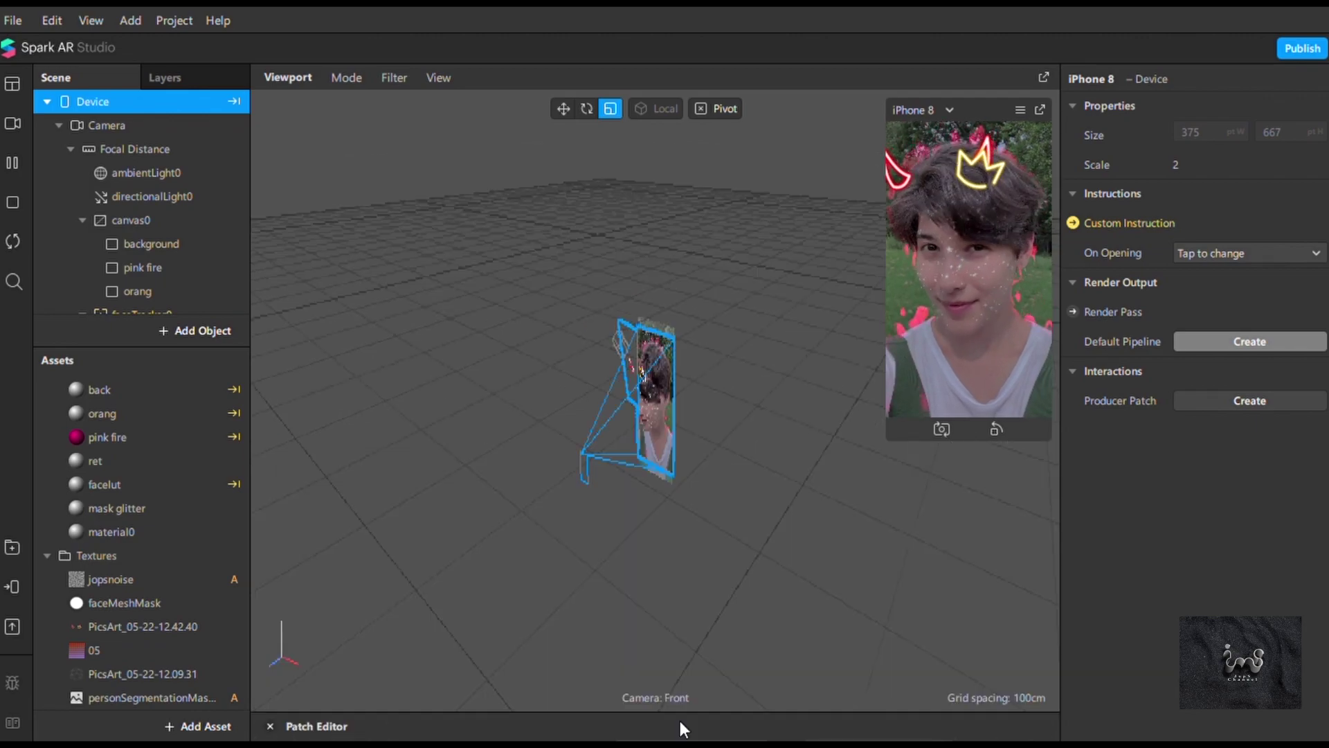
drag(709, 663, 632, 562)
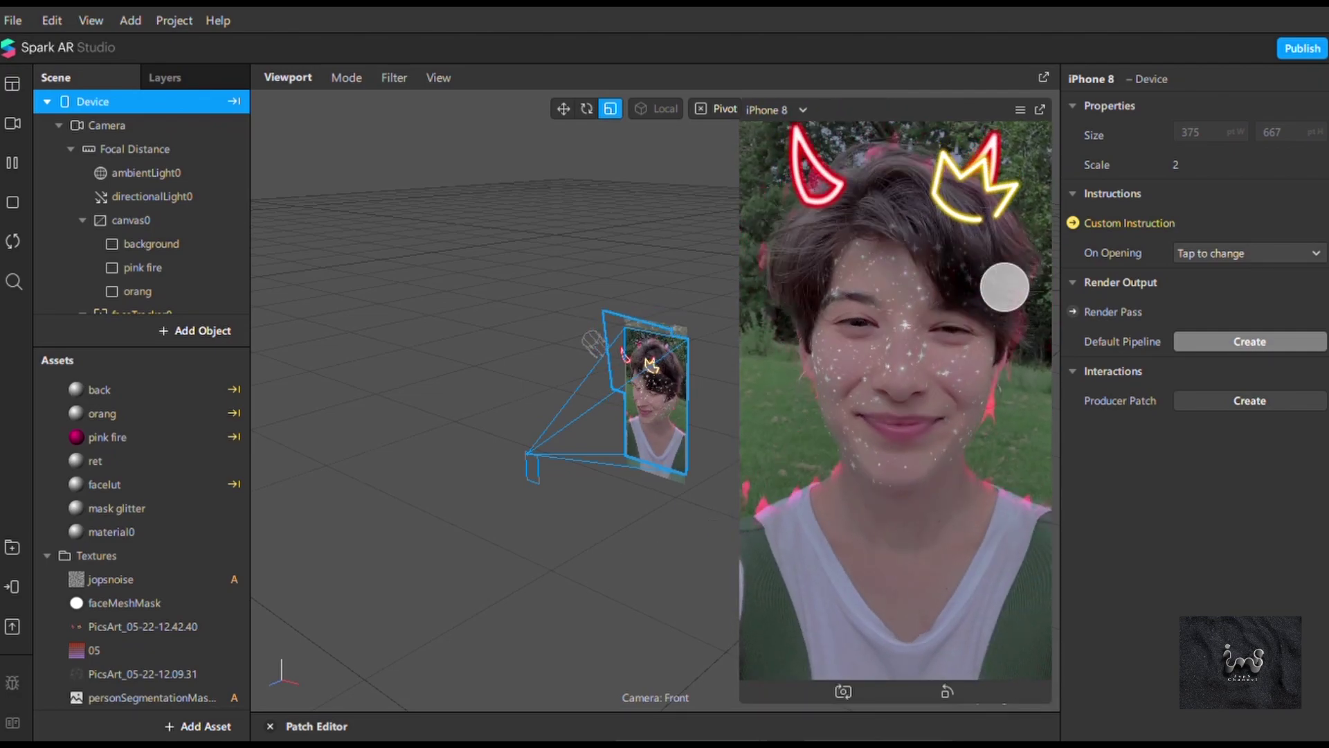
Step: Test the tap toggle in the device preview and switch the simulation to the video of the woman in a dark T-shirt
click(1004, 286)
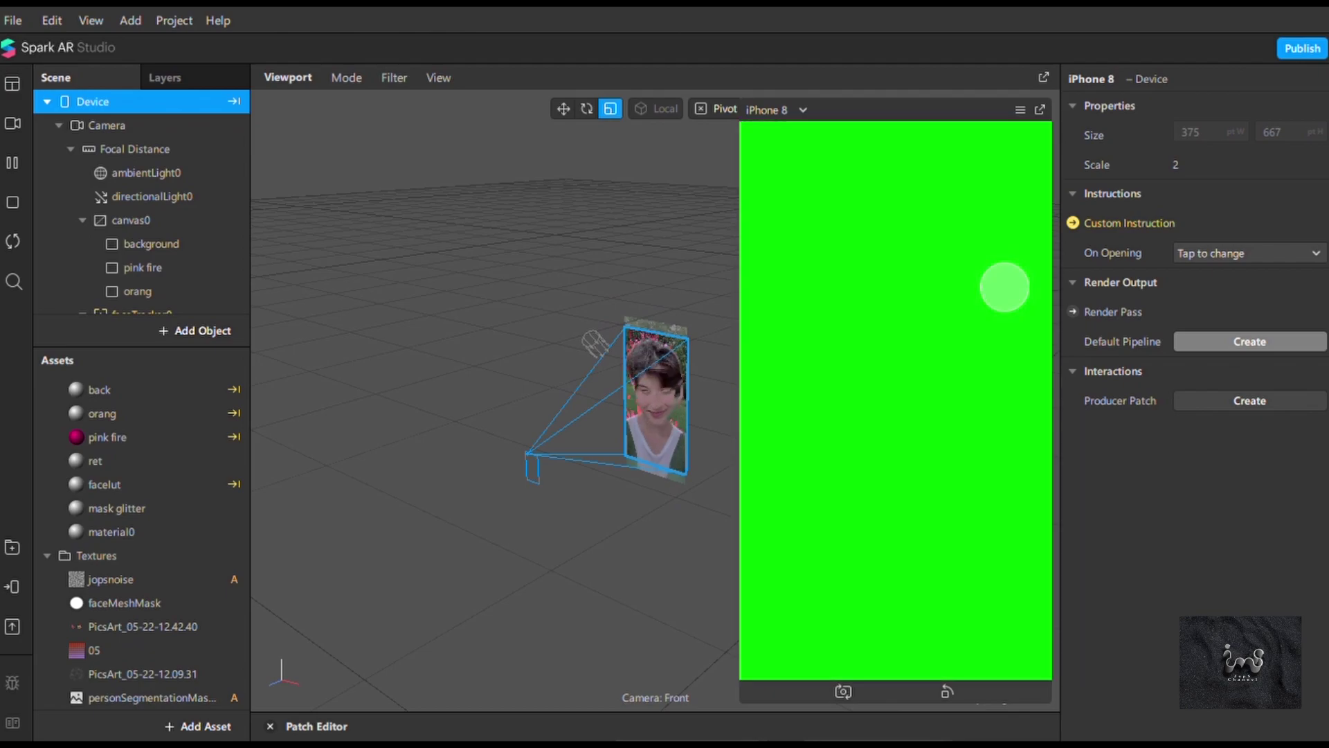
click(1004, 287)
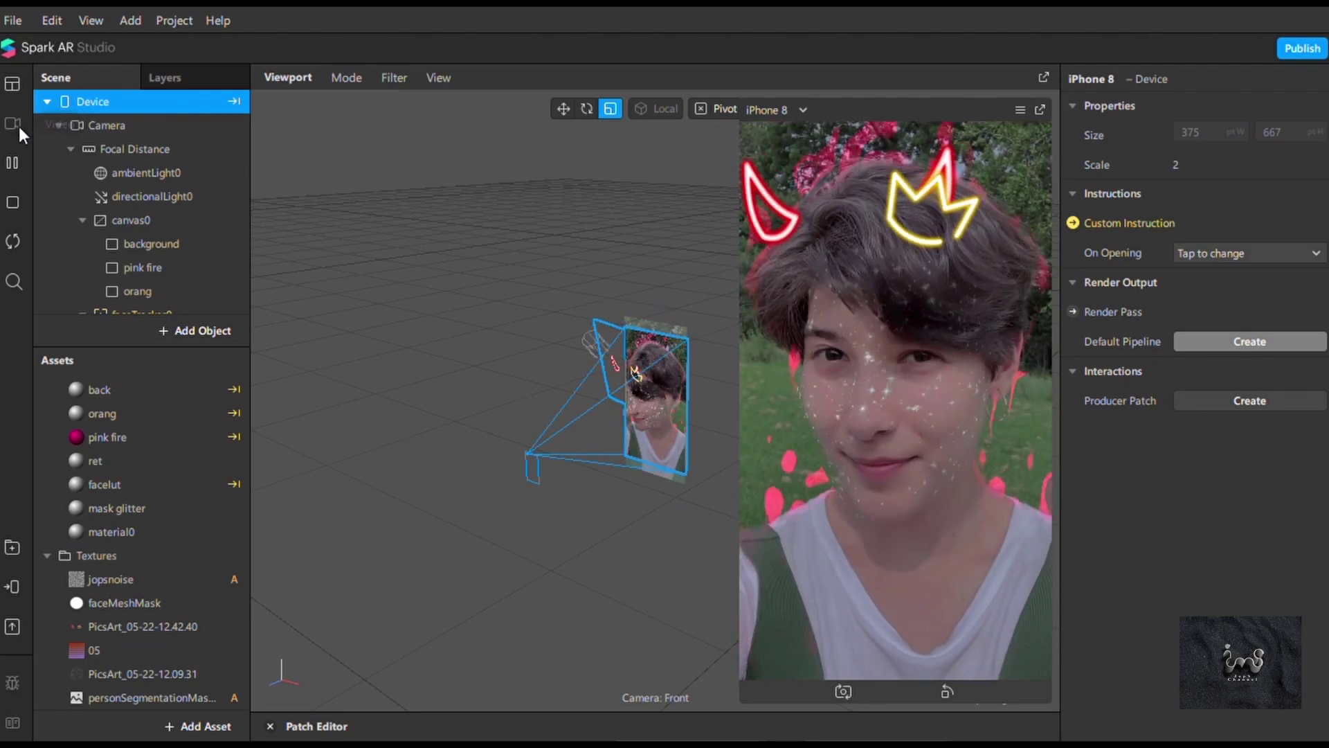
click(19, 127)
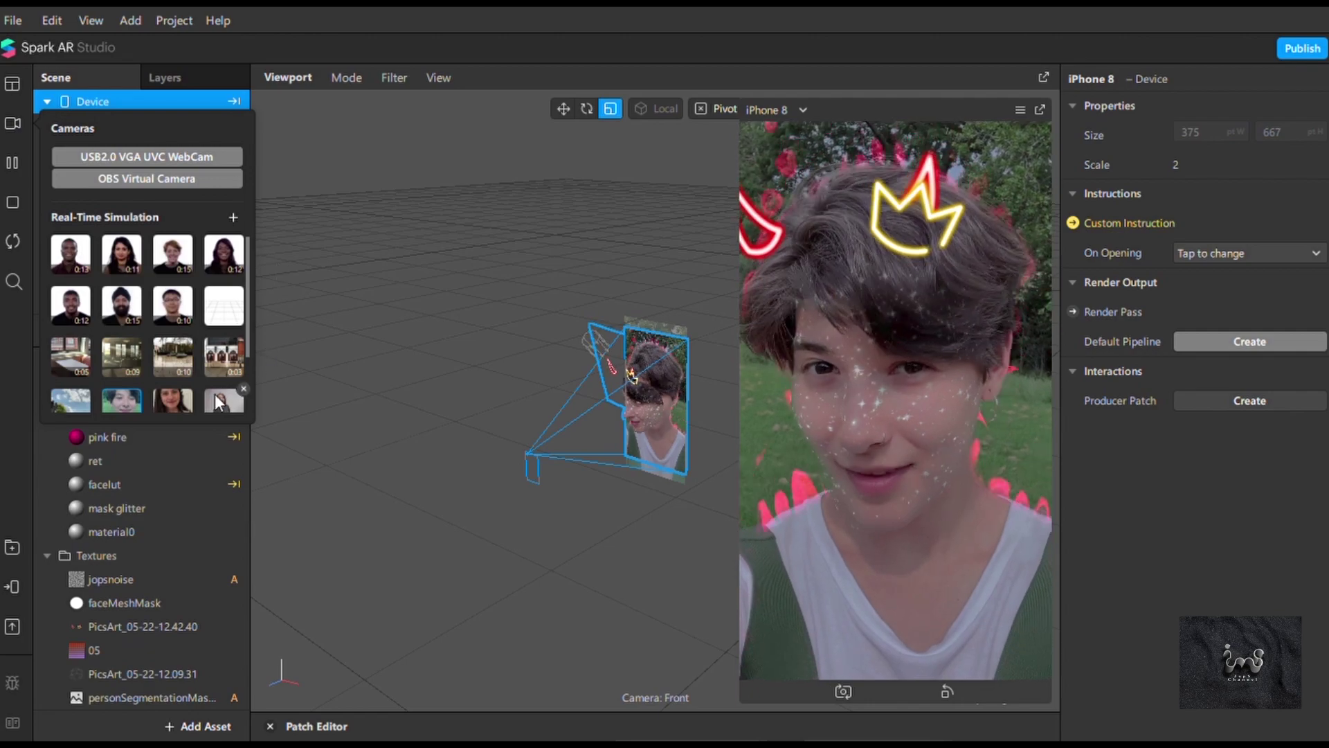
click(235, 400)
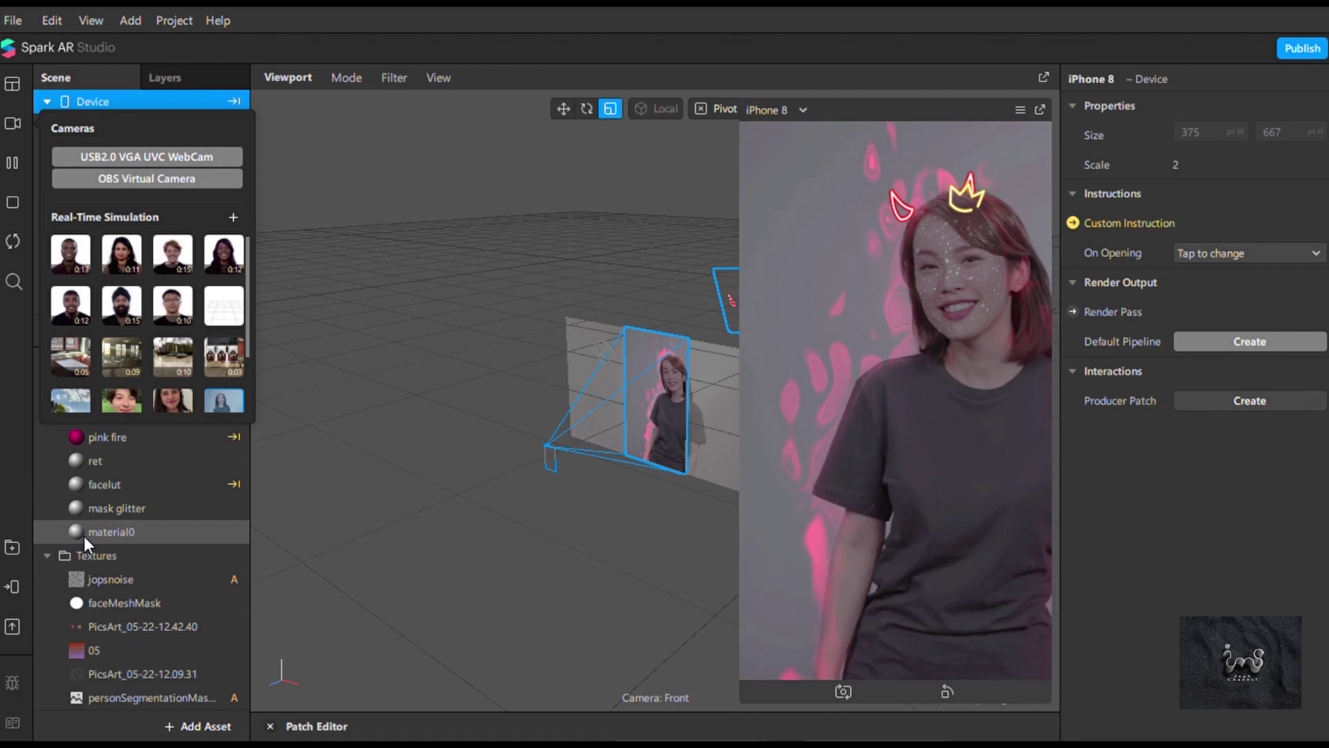
Step: Disable Use Depth Test and Write to Depth in material0's advanced render options
click(86, 533)
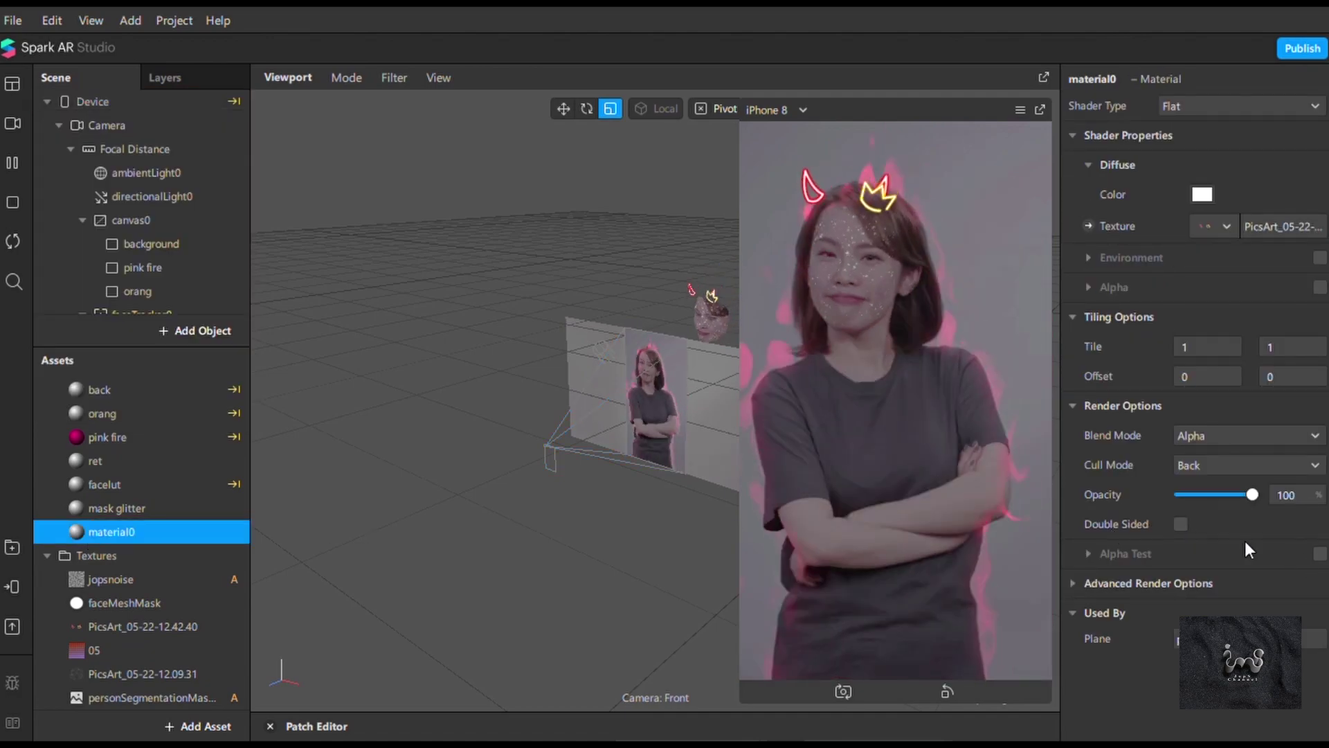
click(1073, 585)
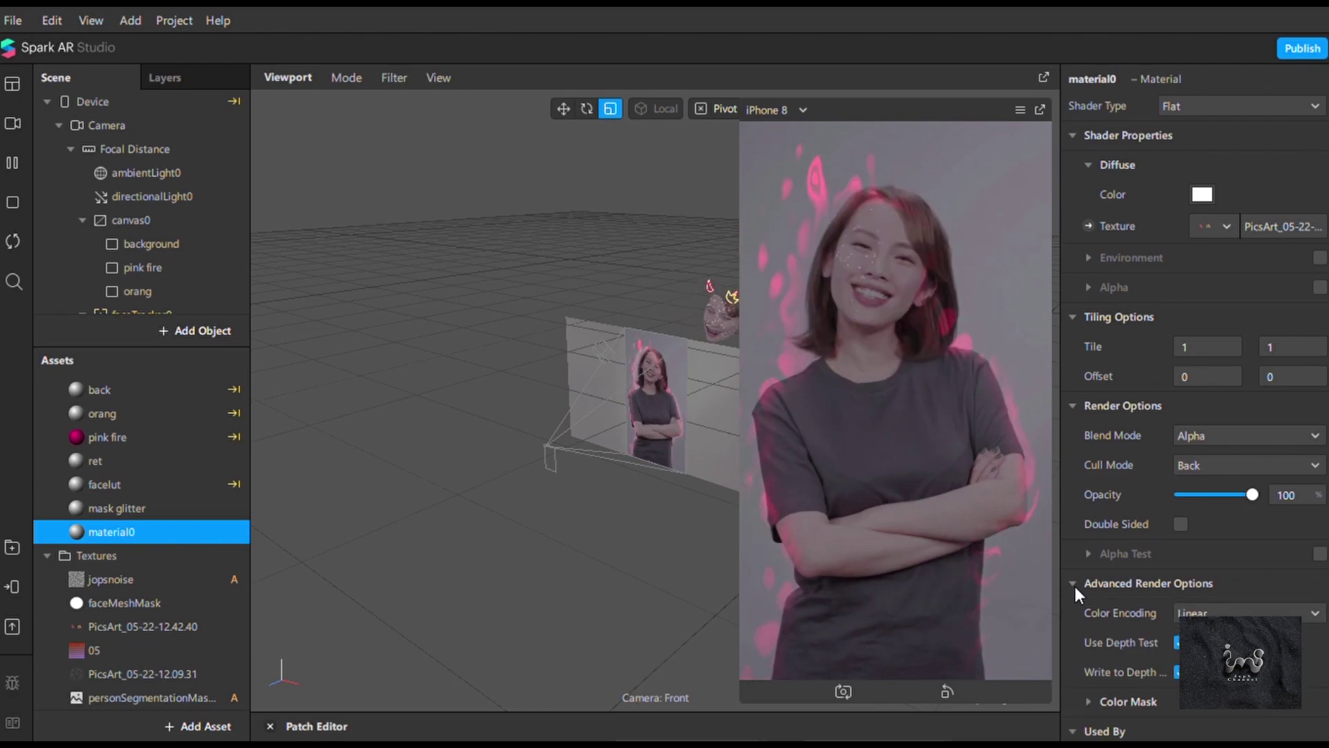
scroll(1100, 591, down, 1)
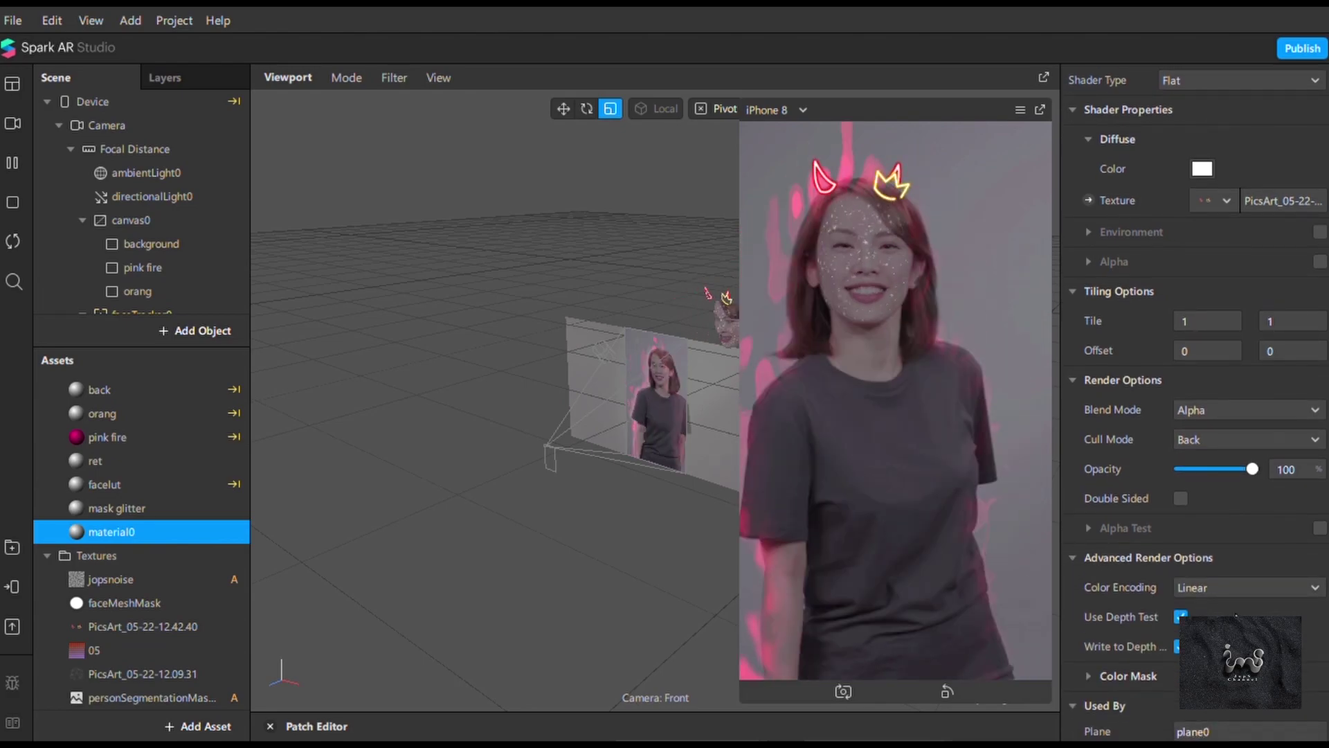
click(1181, 616)
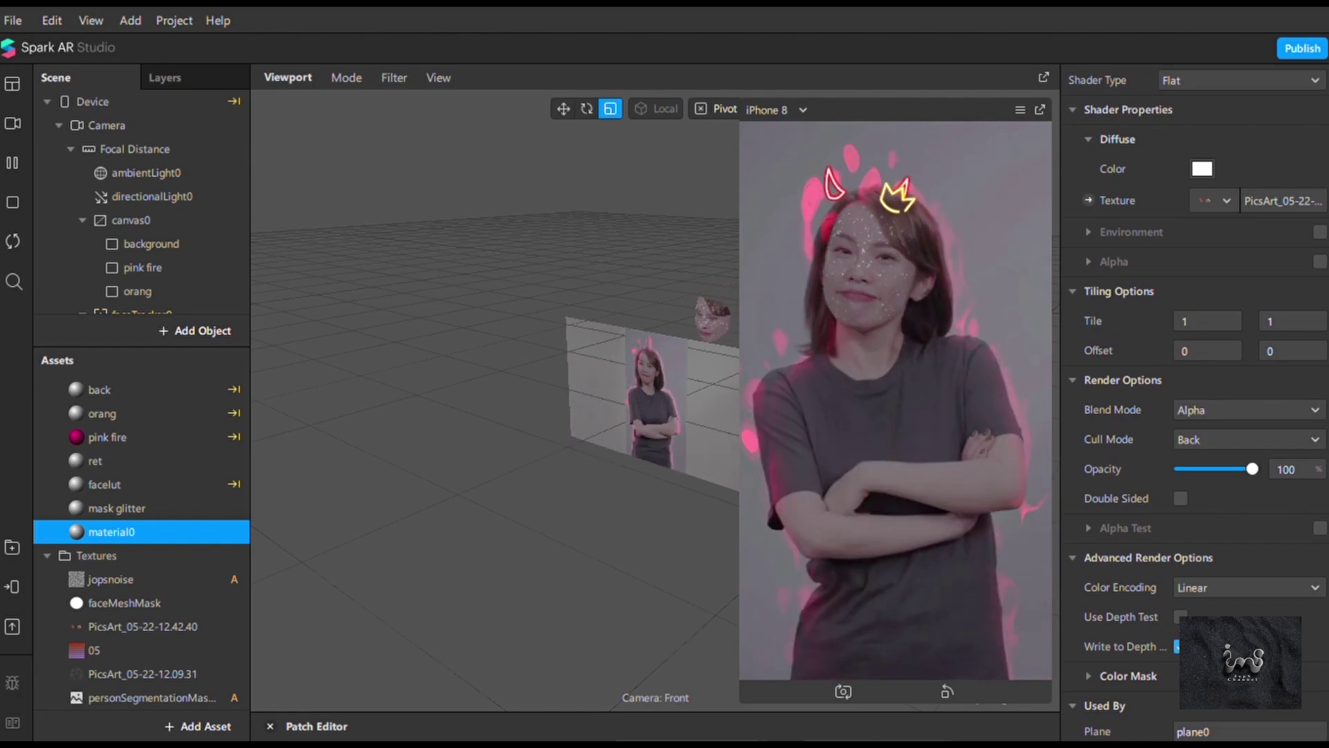
click(1179, 646)
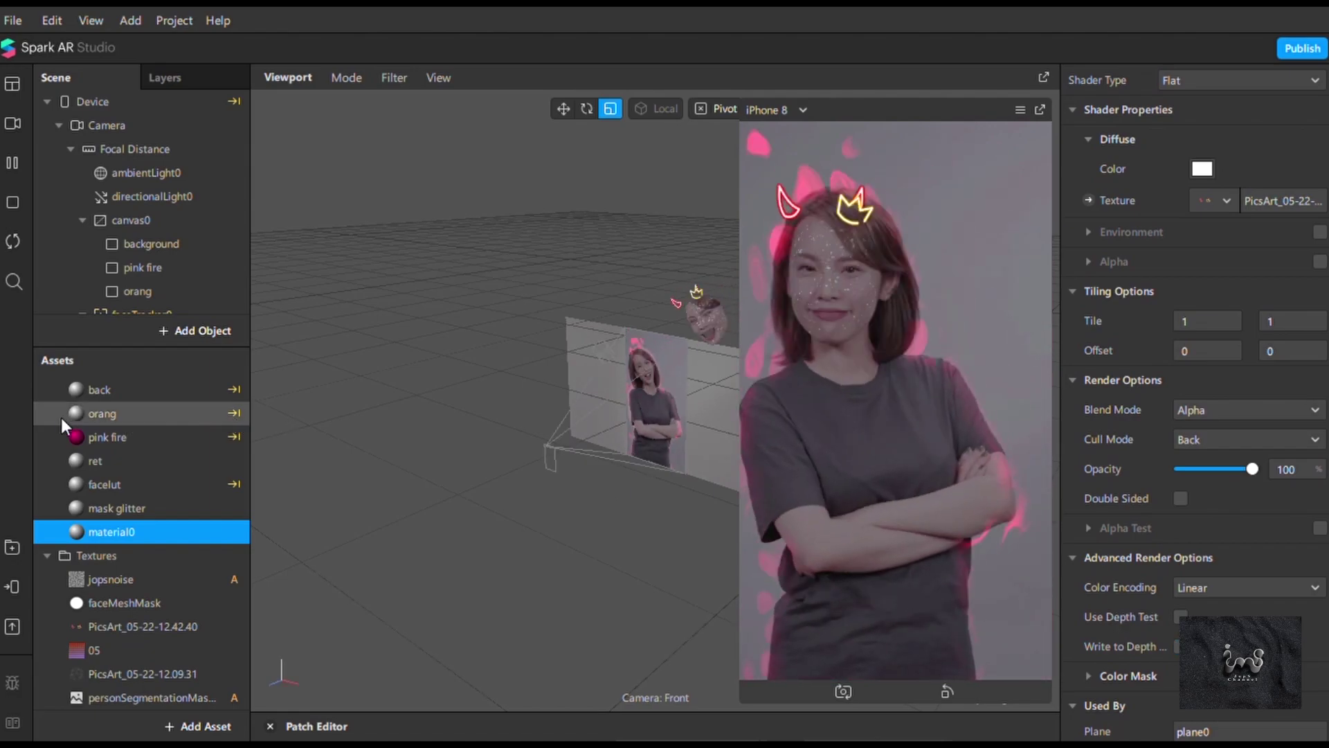
Step: Disable Use Depth Test and Write to Depth in the mask glitter material's advanced render options
double_click(116, 504)
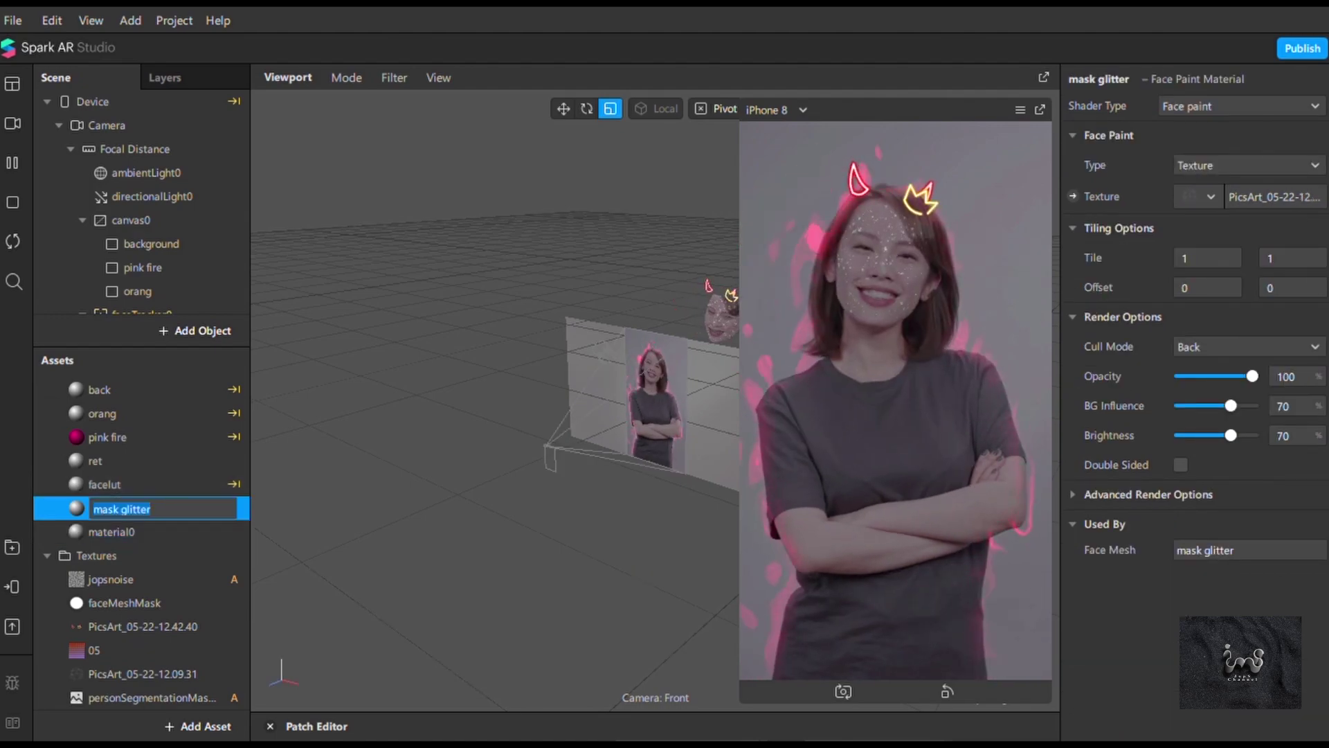
click(1072, 524)
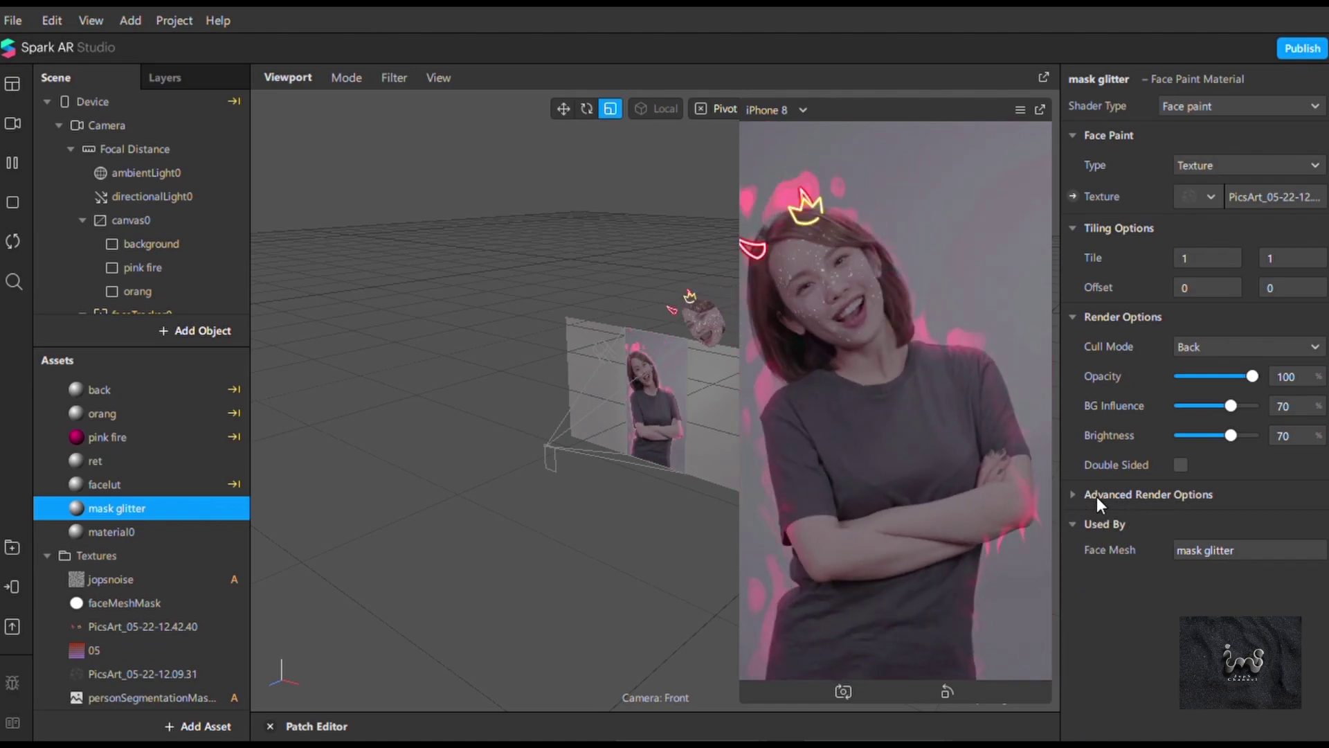
click(1073, 495)
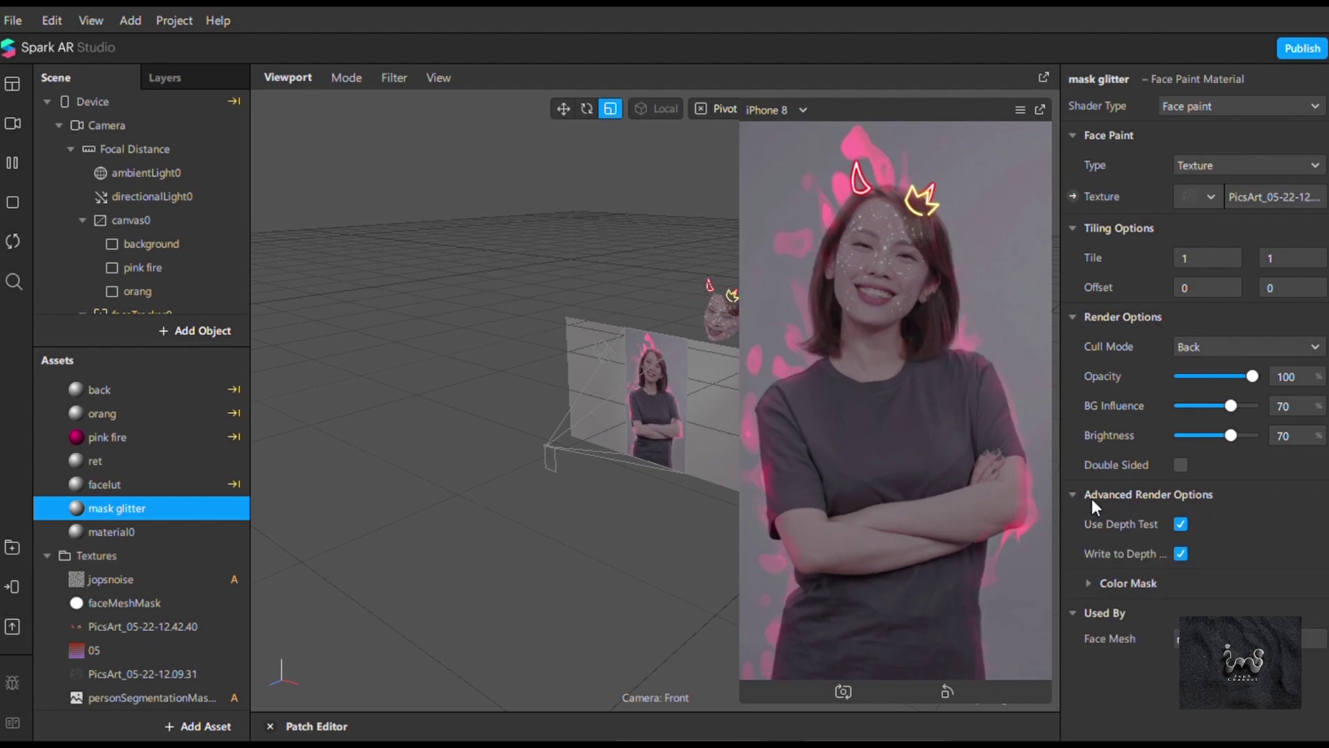
click(1179, 523)
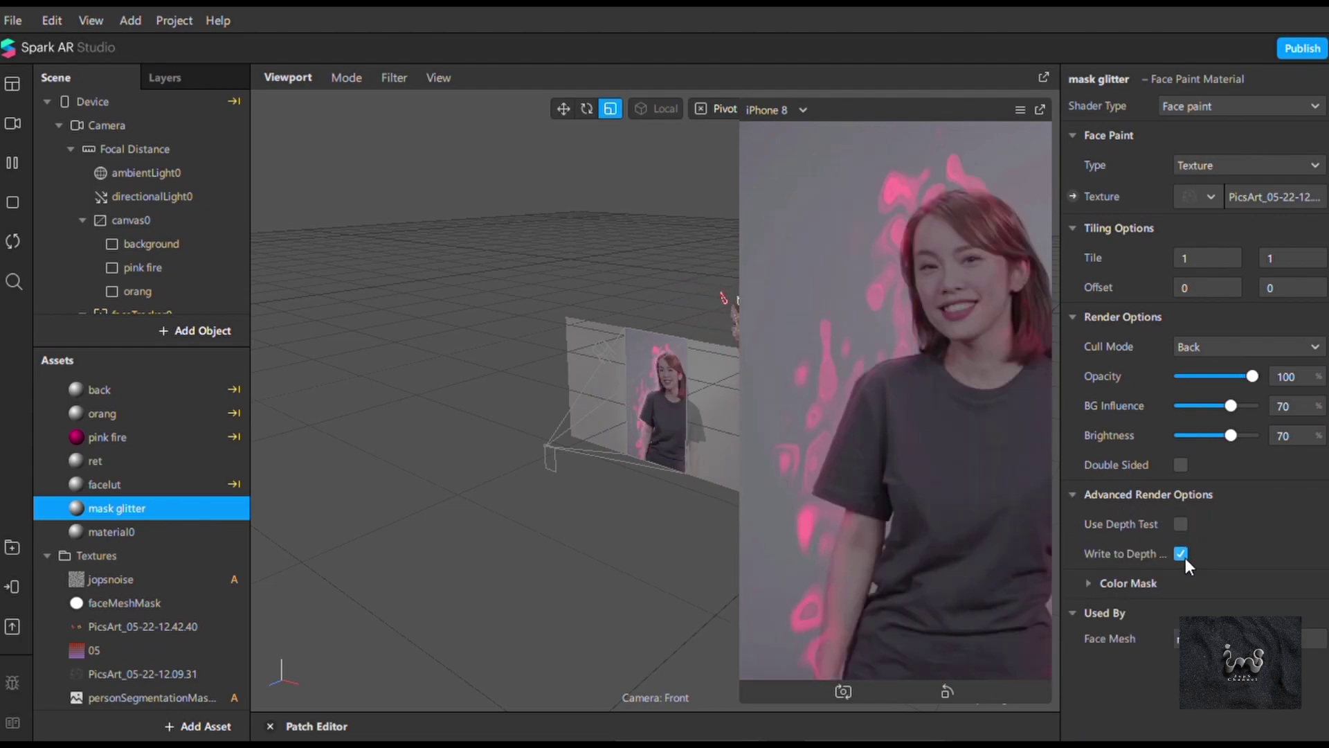
click(1181, 554)
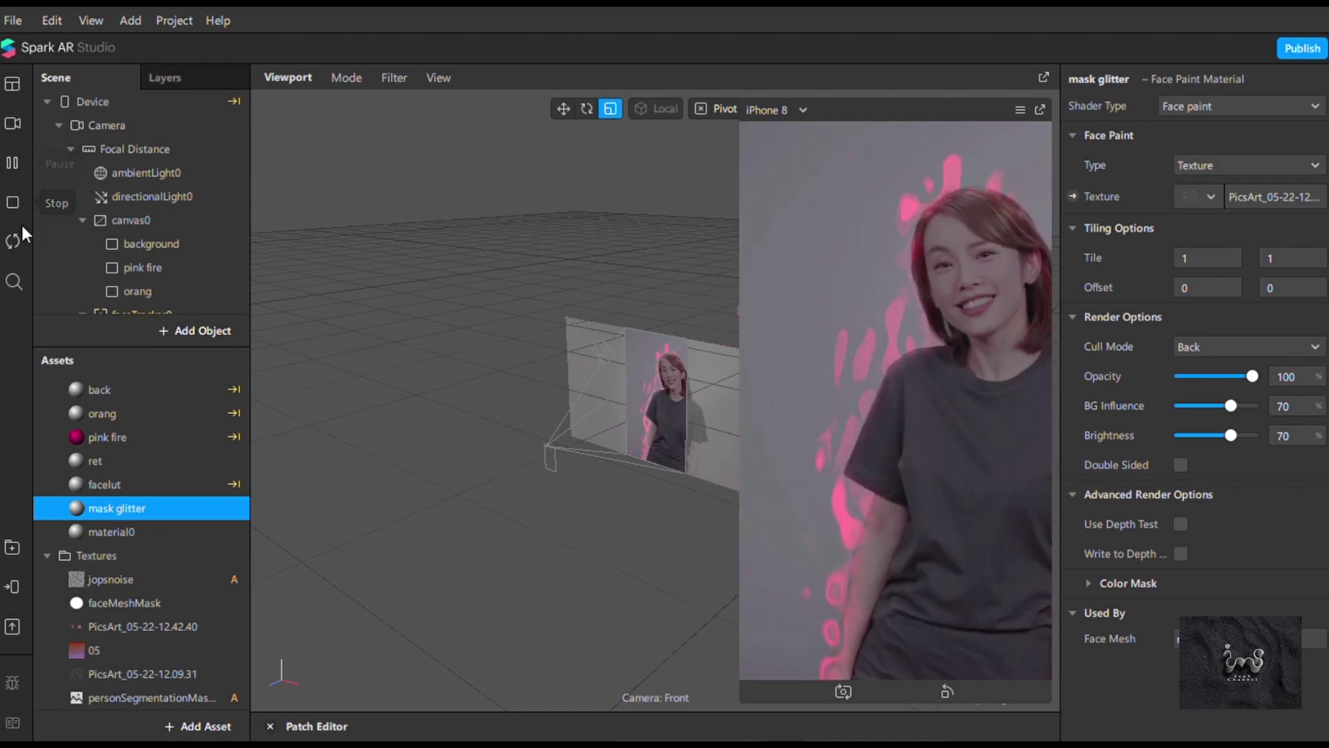
Step: Preview the filter on the close-up video of the long-haired woman against a plain wall and test the tap
click(11, 125)
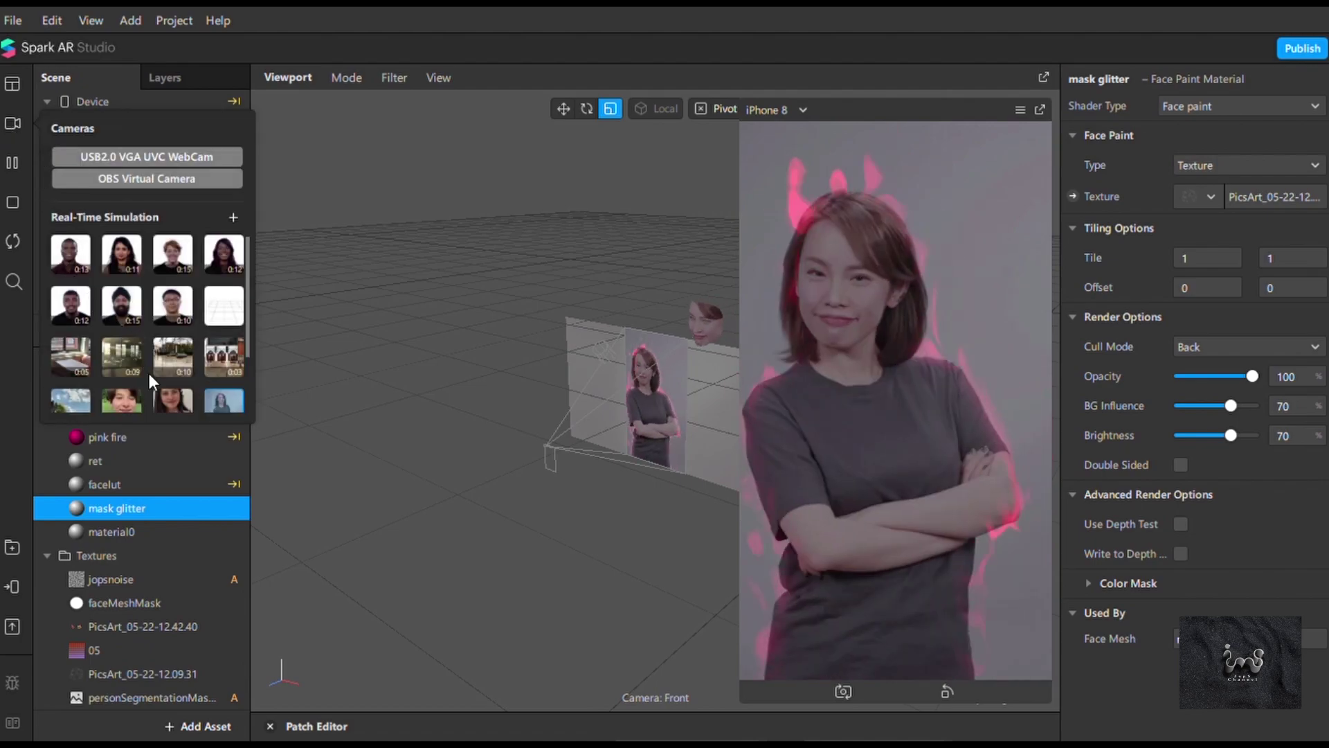
click(173, 392)
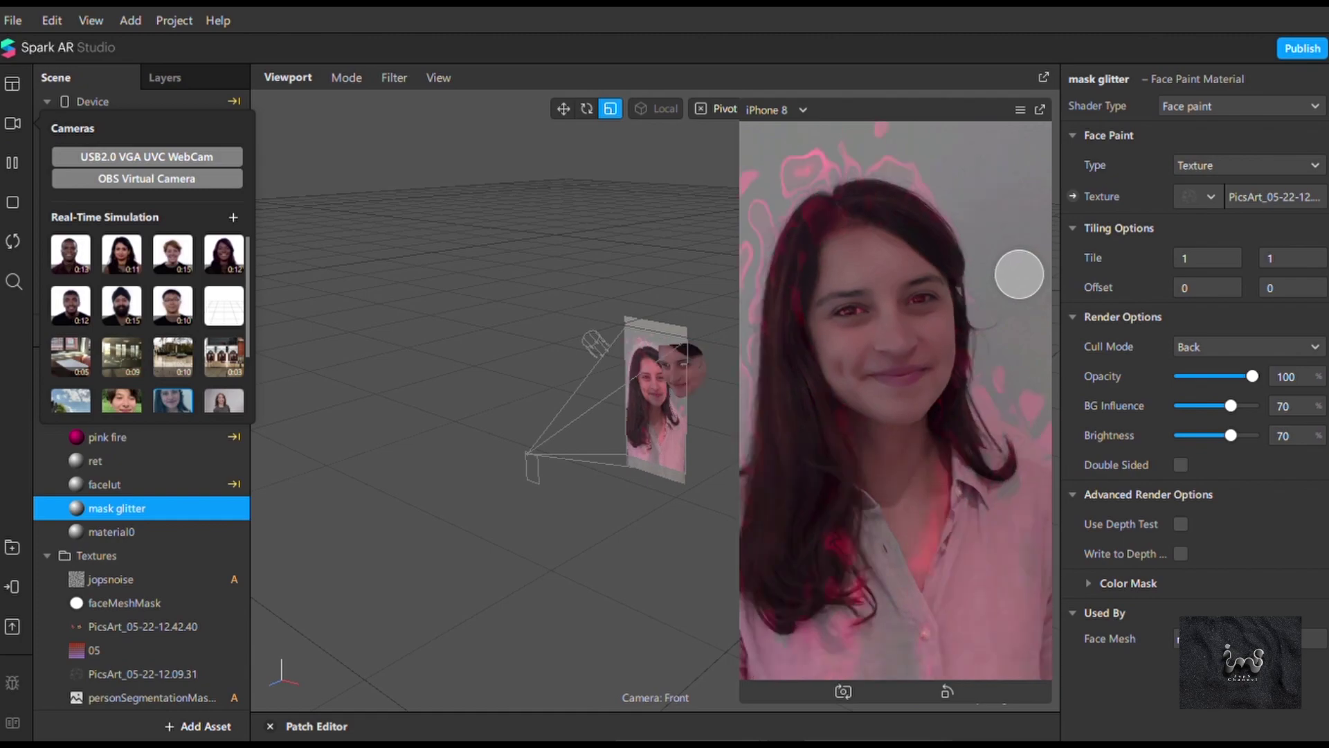
click(1002, 295)
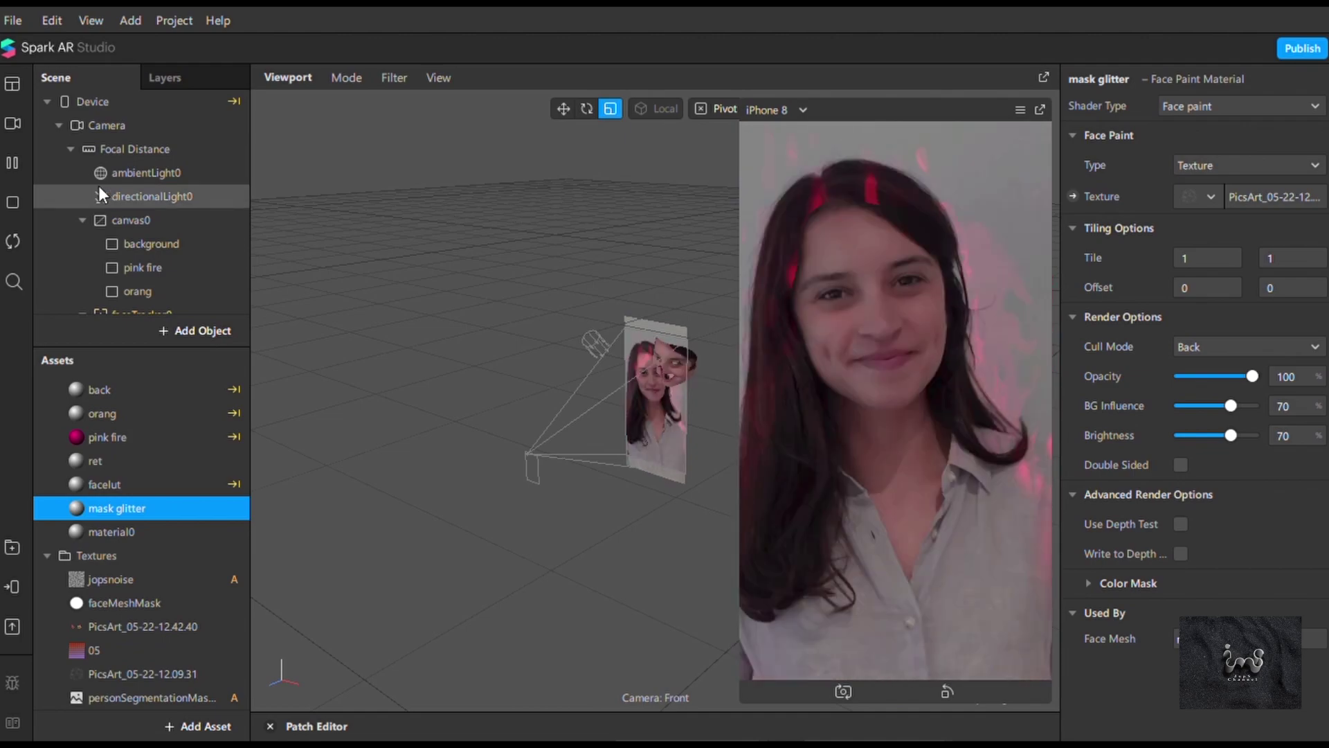
Step: Check the filter on other simulation videos, ending on the short-haired person outdoors in a white top, and tap to toggle the effects
click(12, 123)
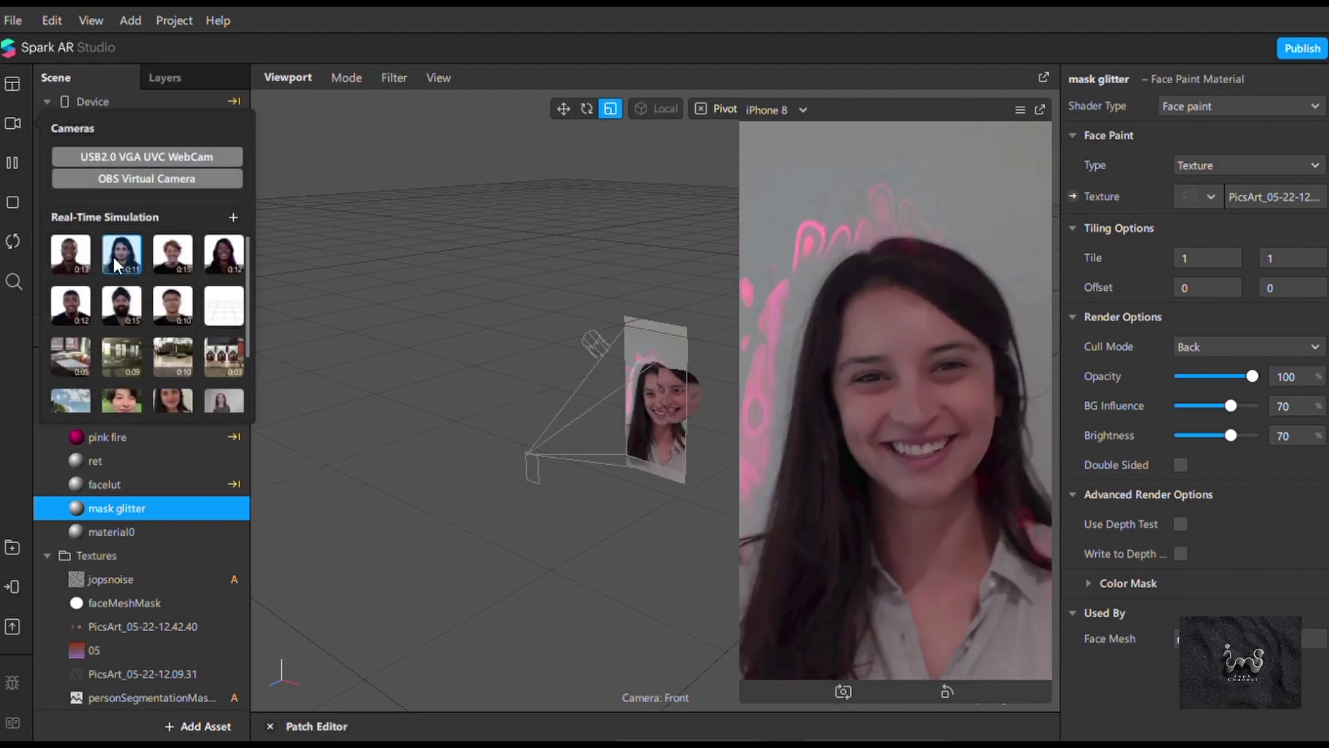
click(113, 257)
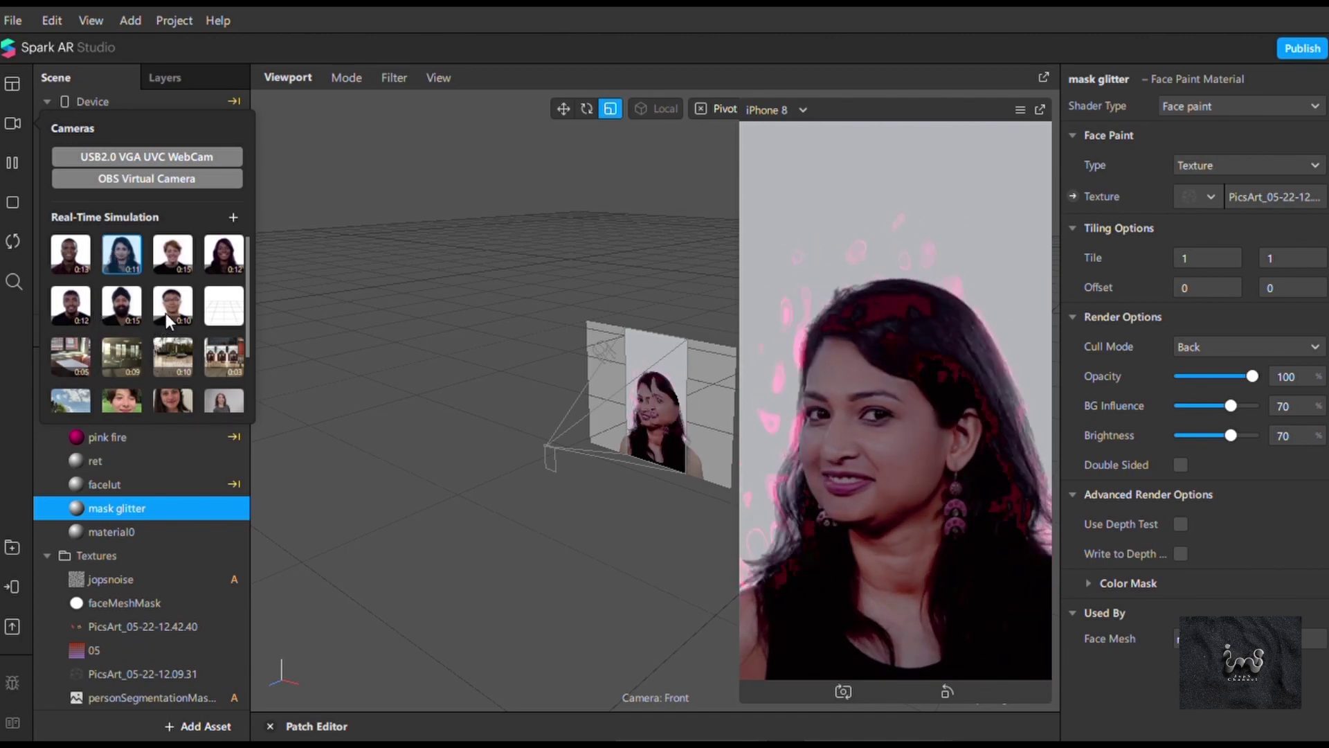
scroll(131, 386, down, 1)
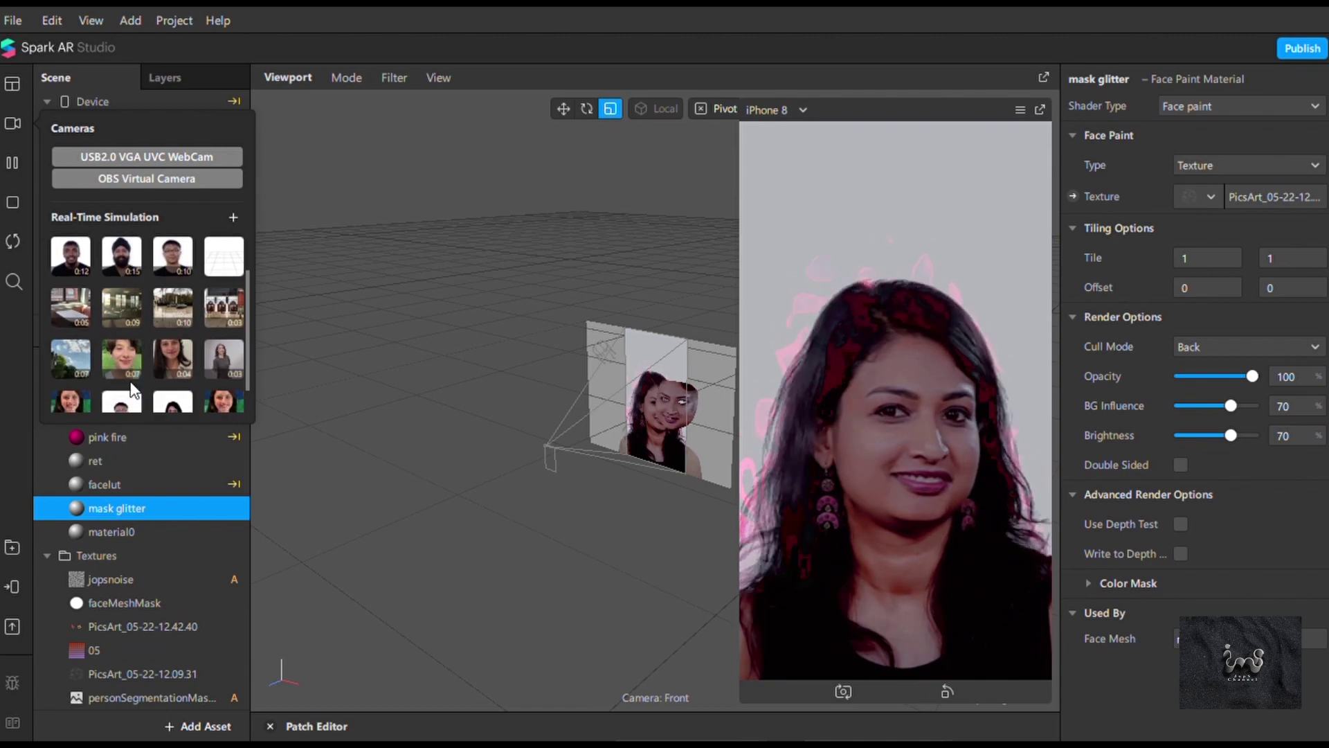
scroll(130, 380, down, 1)
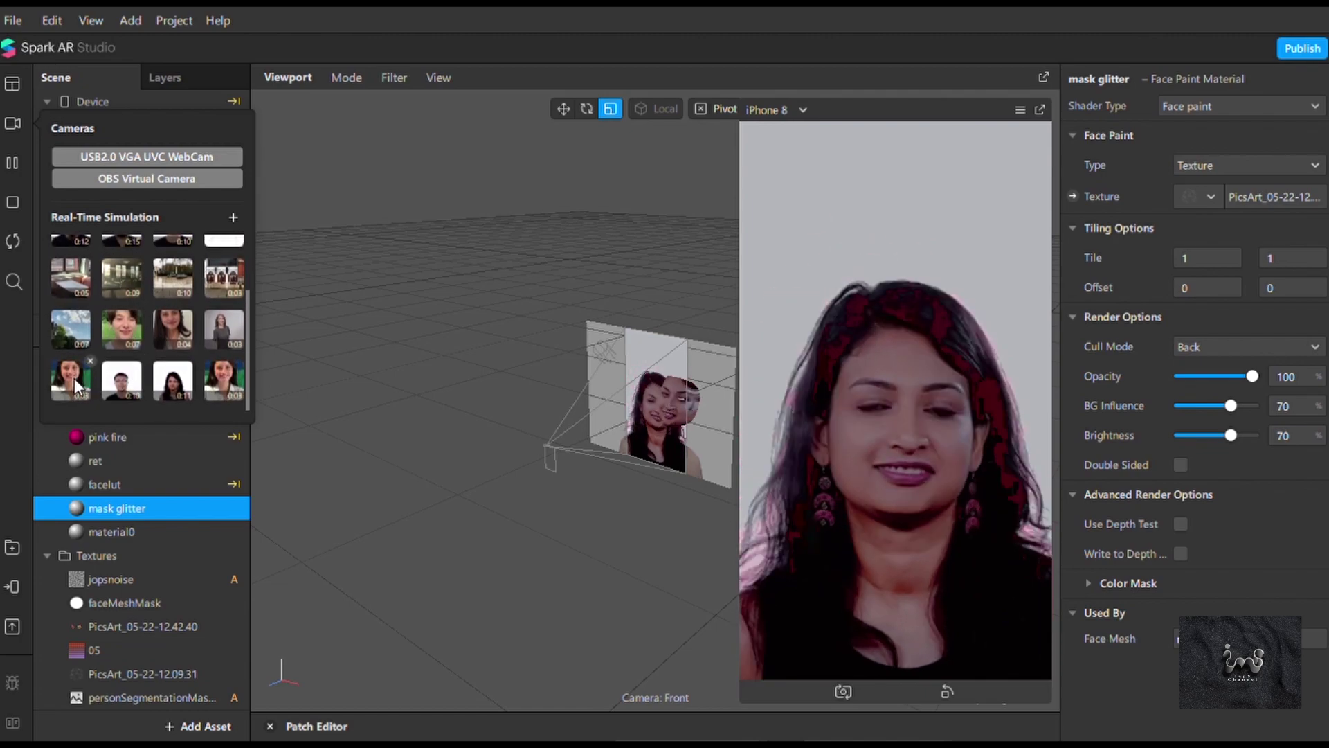
click(72, 380)
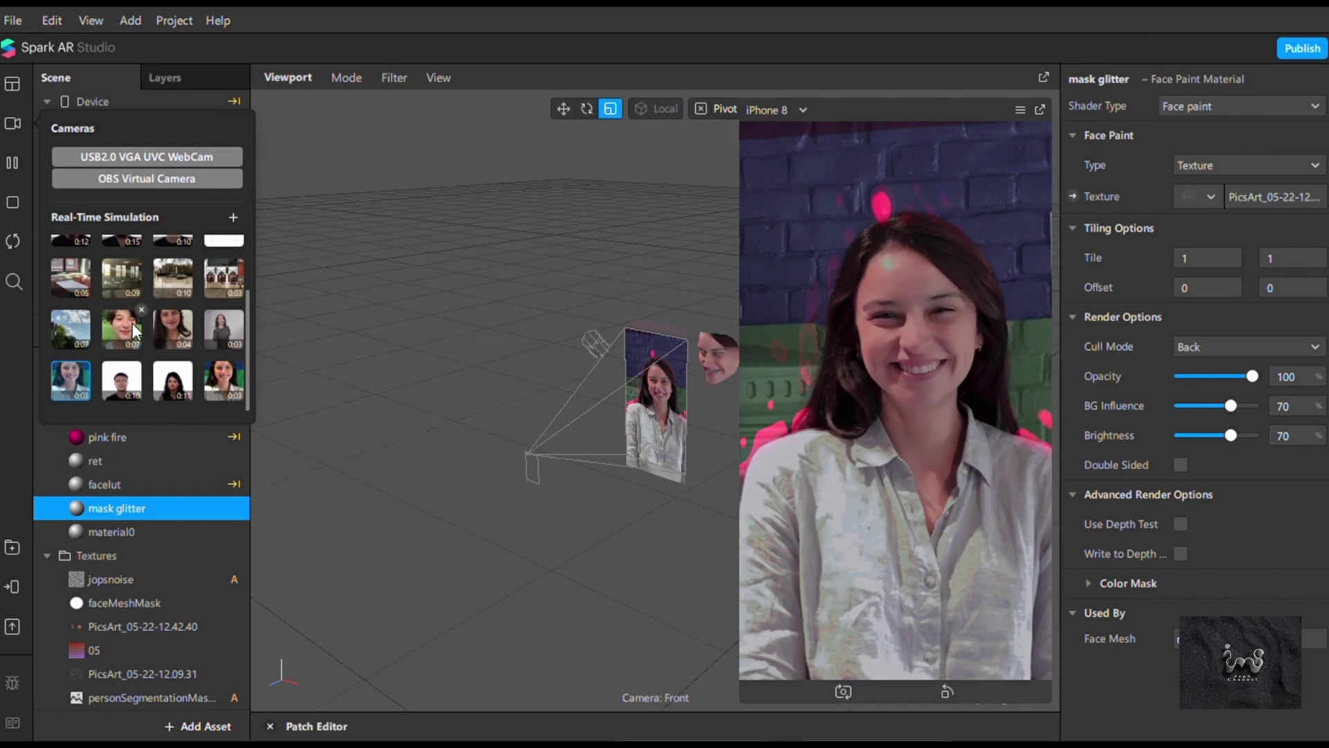
click(132, 323)
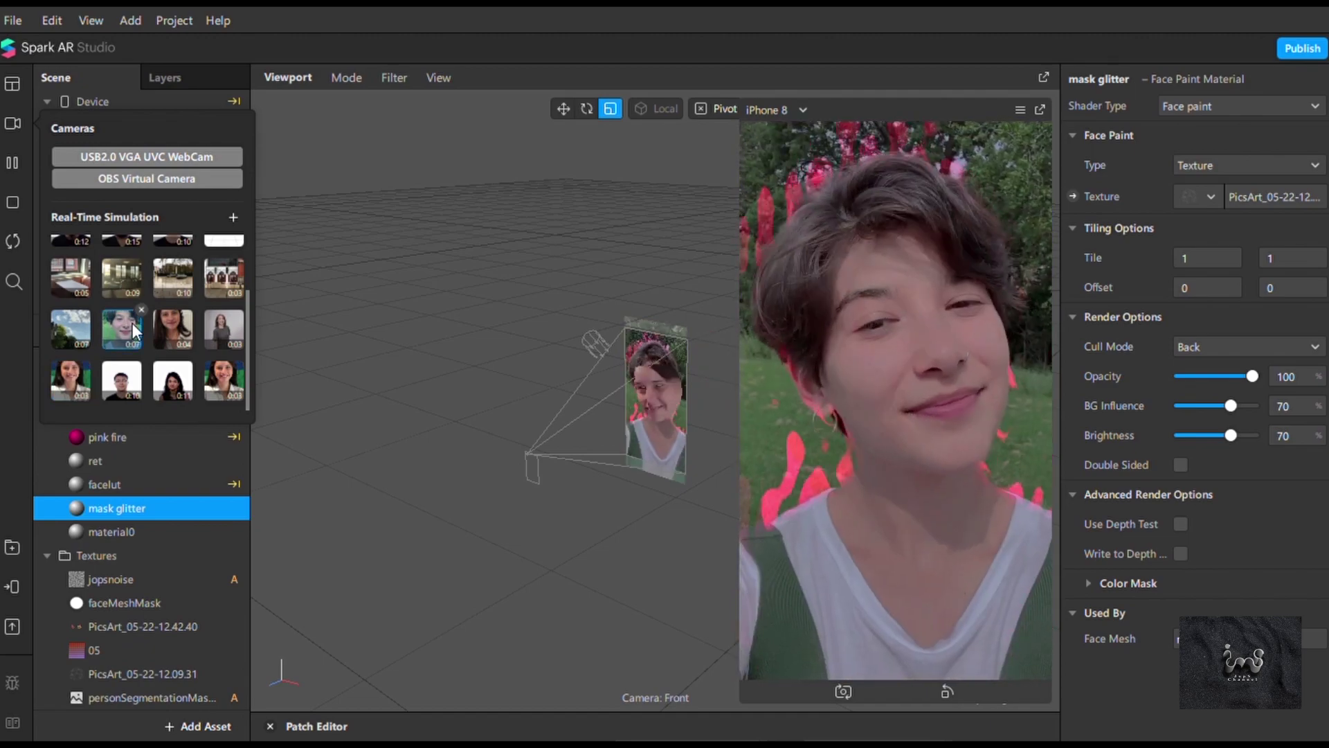
click(990, 348)
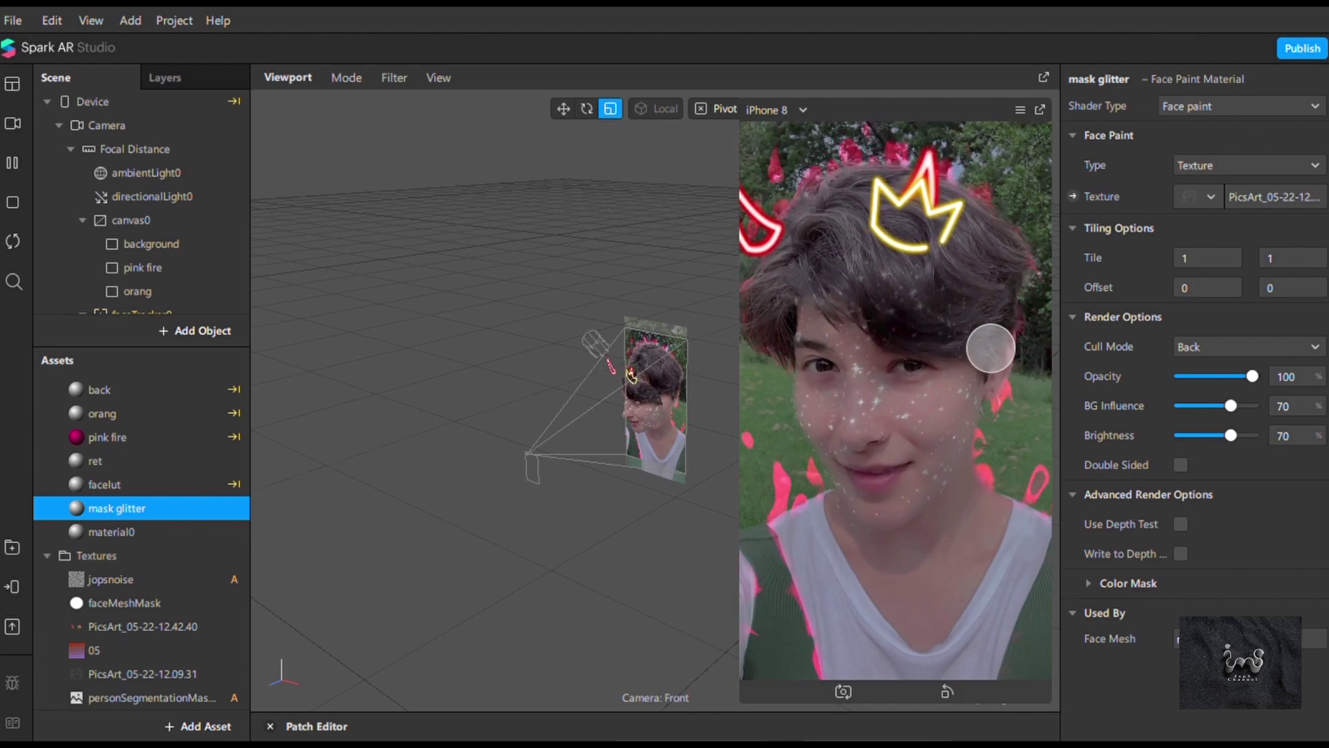